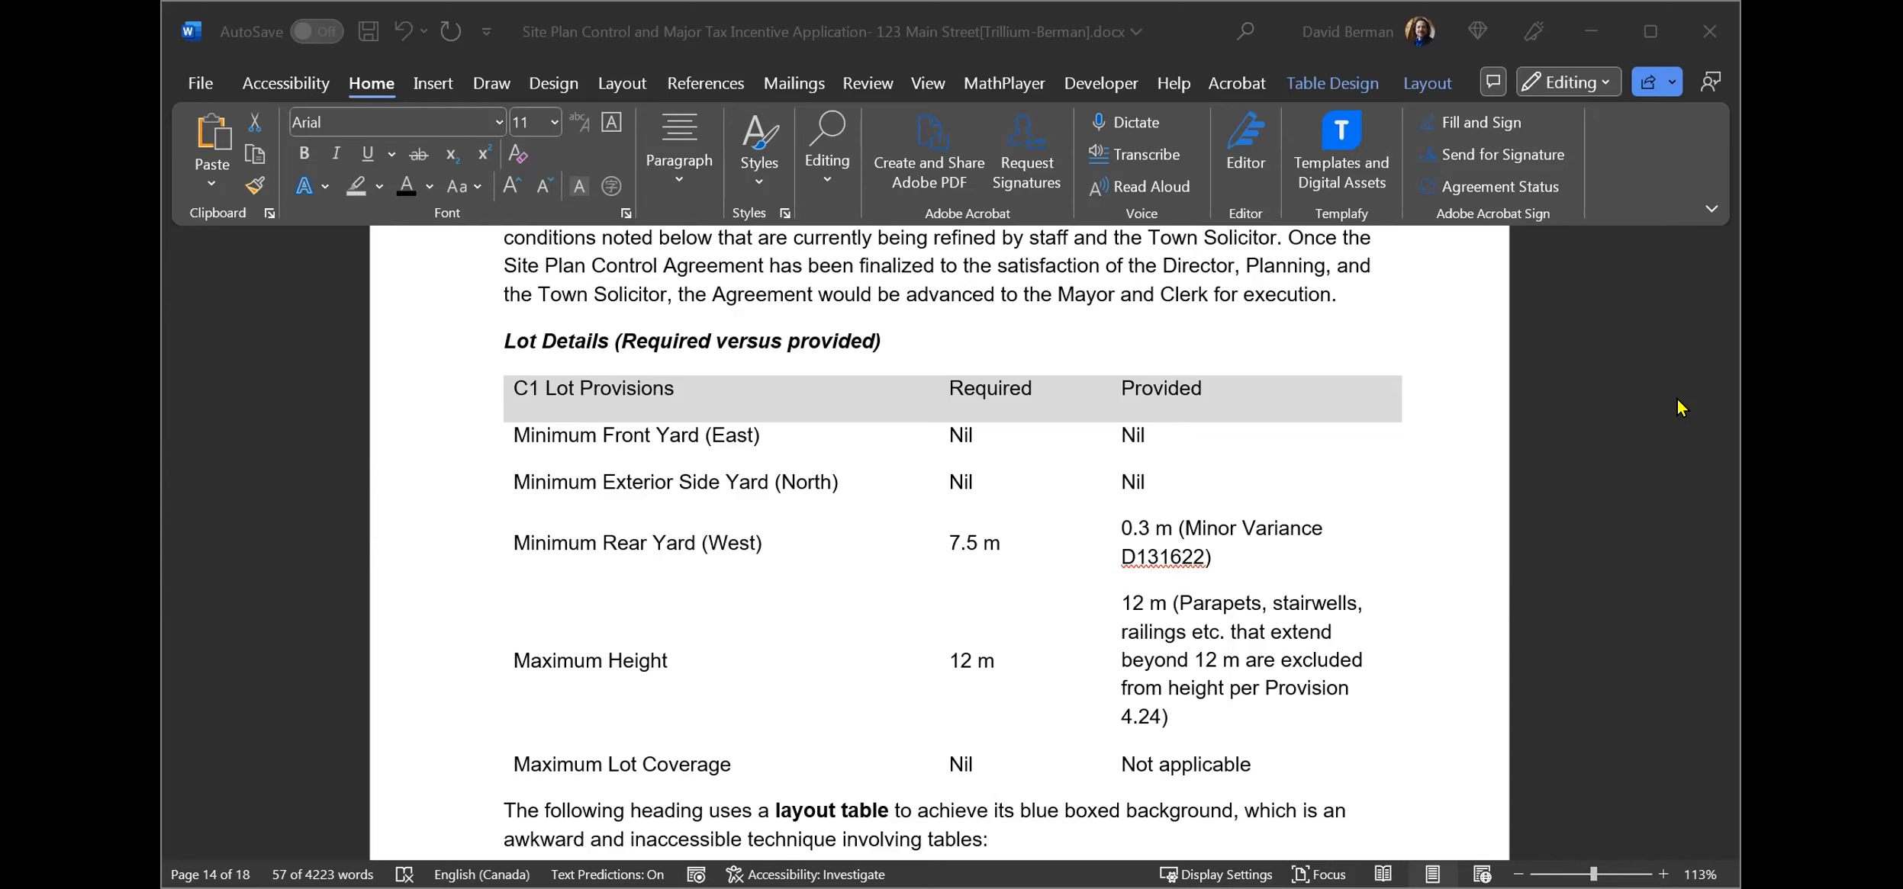
Move the cursor through the paragraph and the Lot Details heading above the table.
left_click(270, 377)
left_click(278, 351)
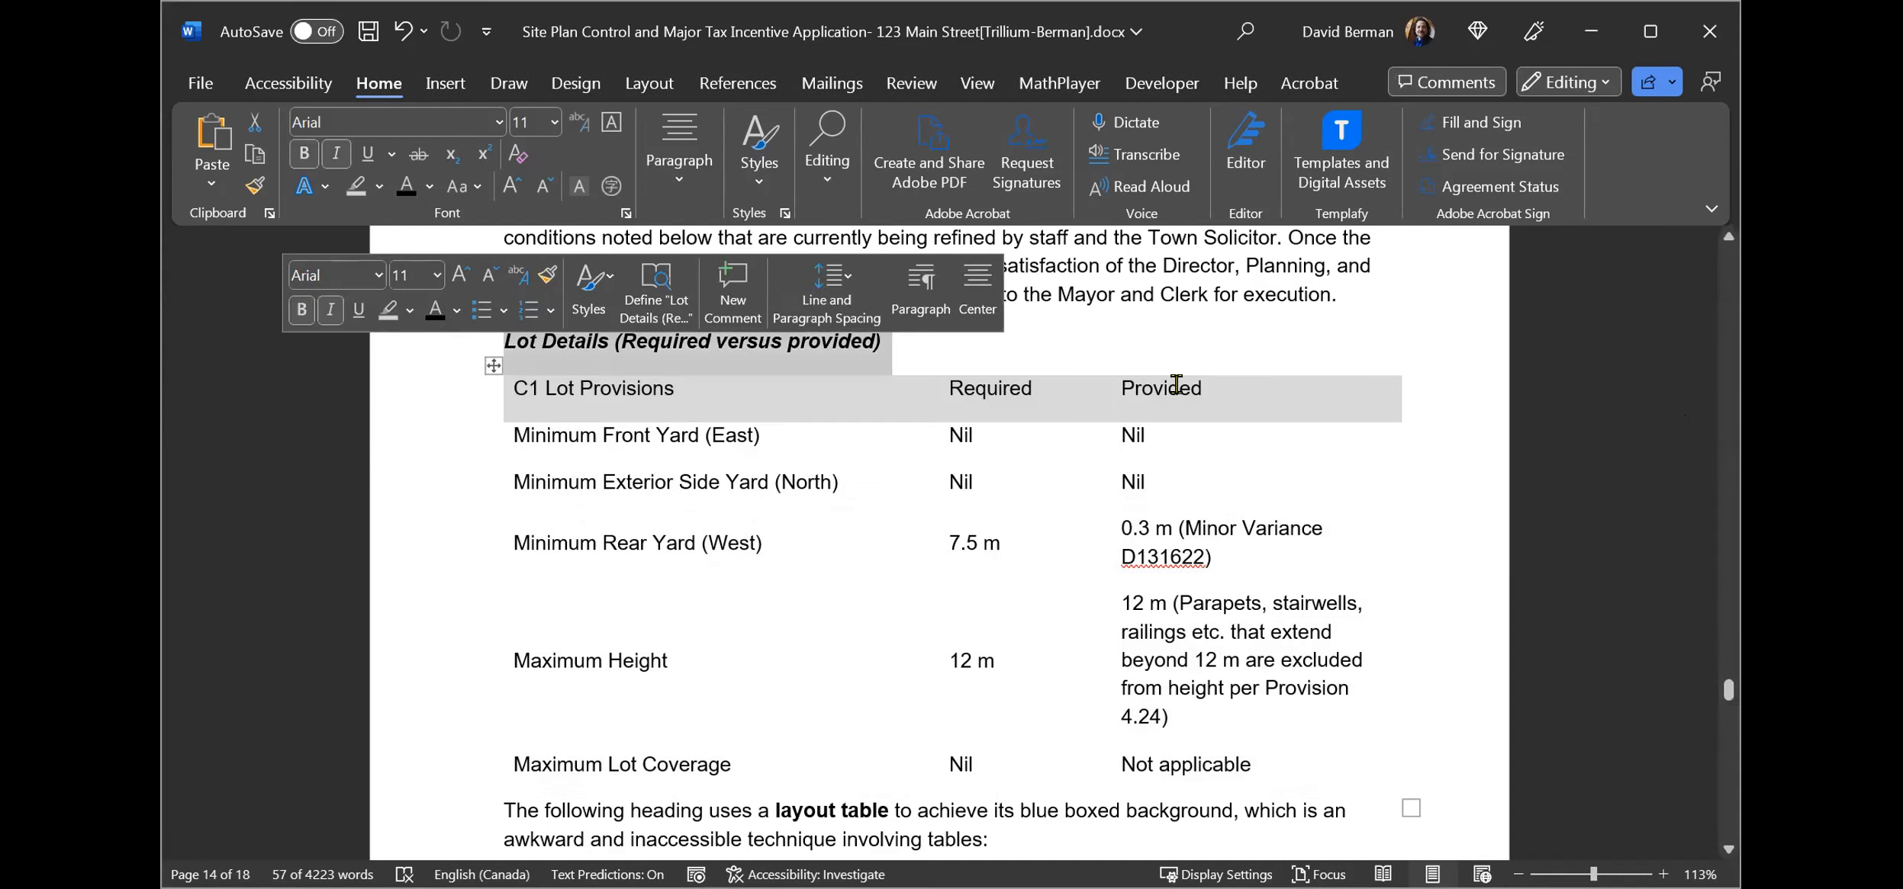
left_click(1362, 293)
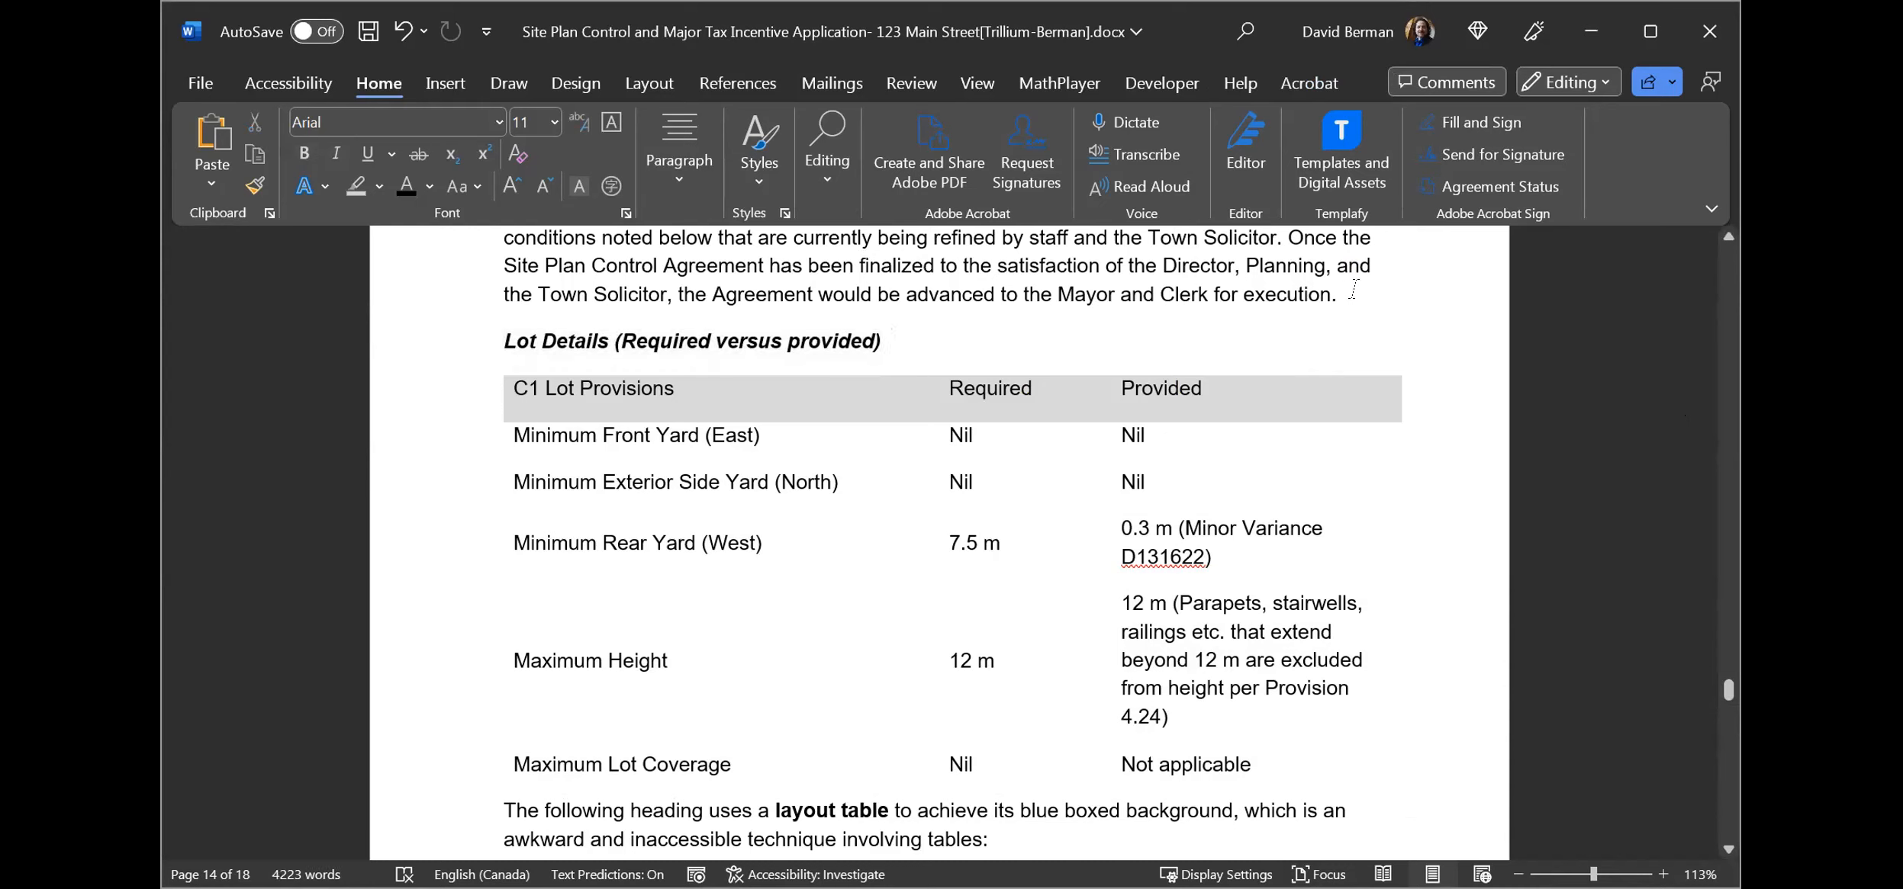
left_click(564, 294)
key("Left")
key("Left")
key("Up")
key("Up")
key("Up")
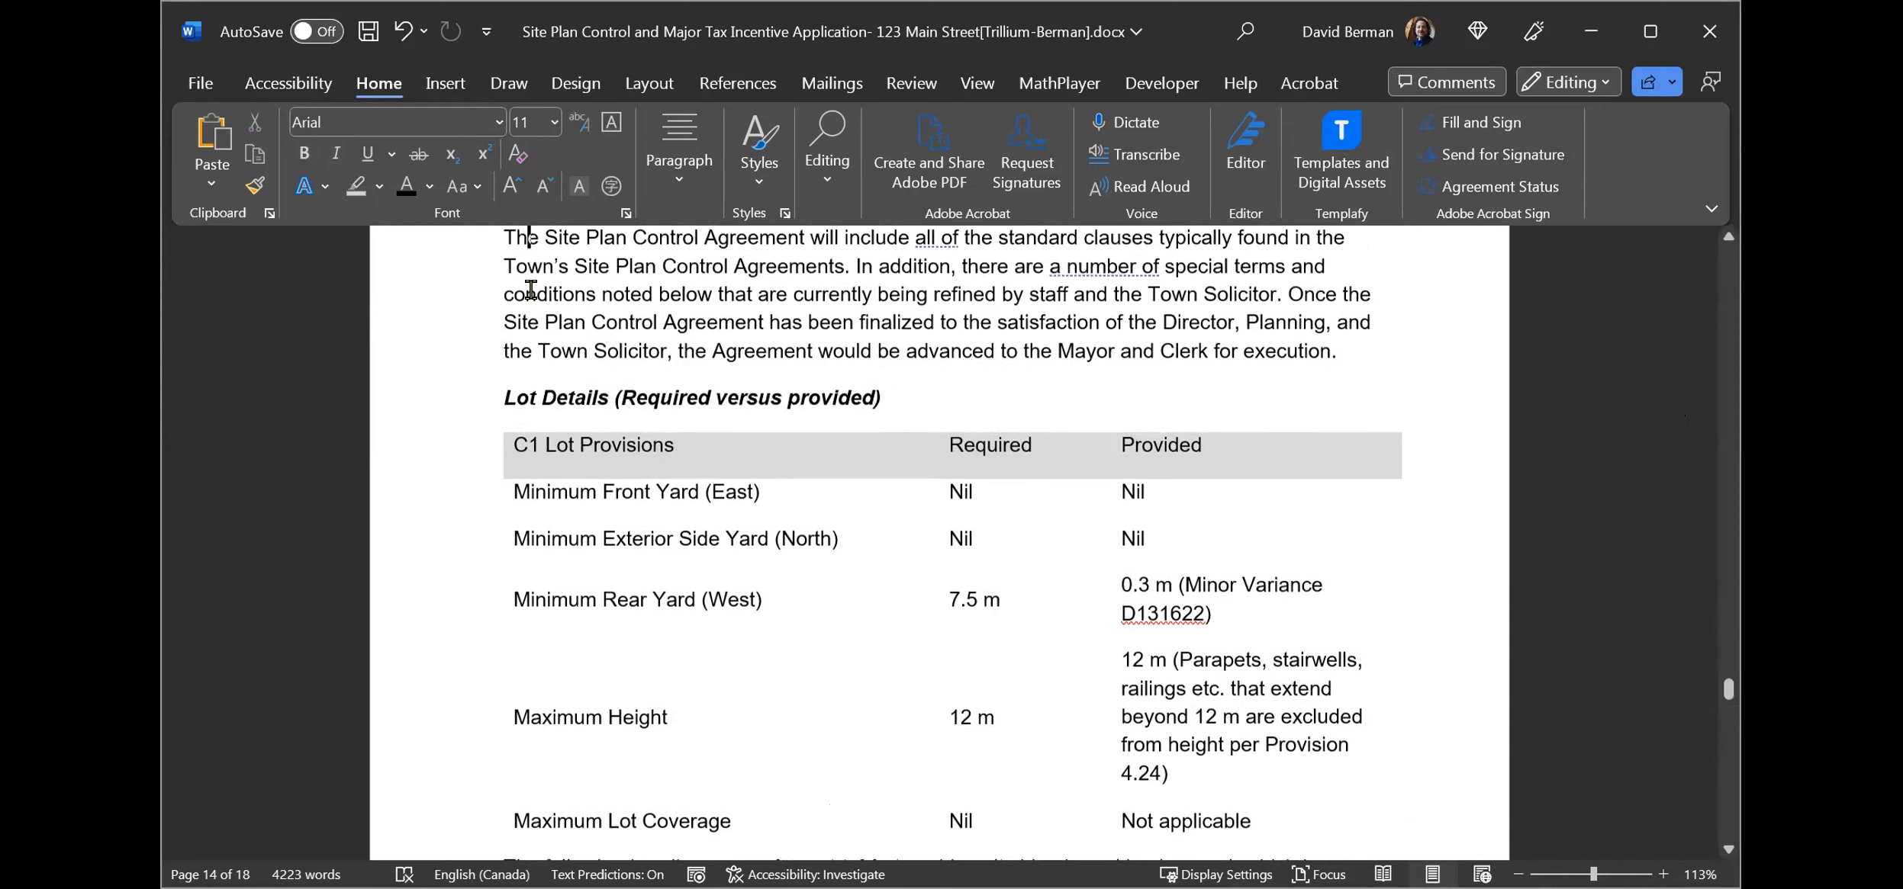
key("Down")
key("Down")
key("Down")
key("Down")
key("Home")
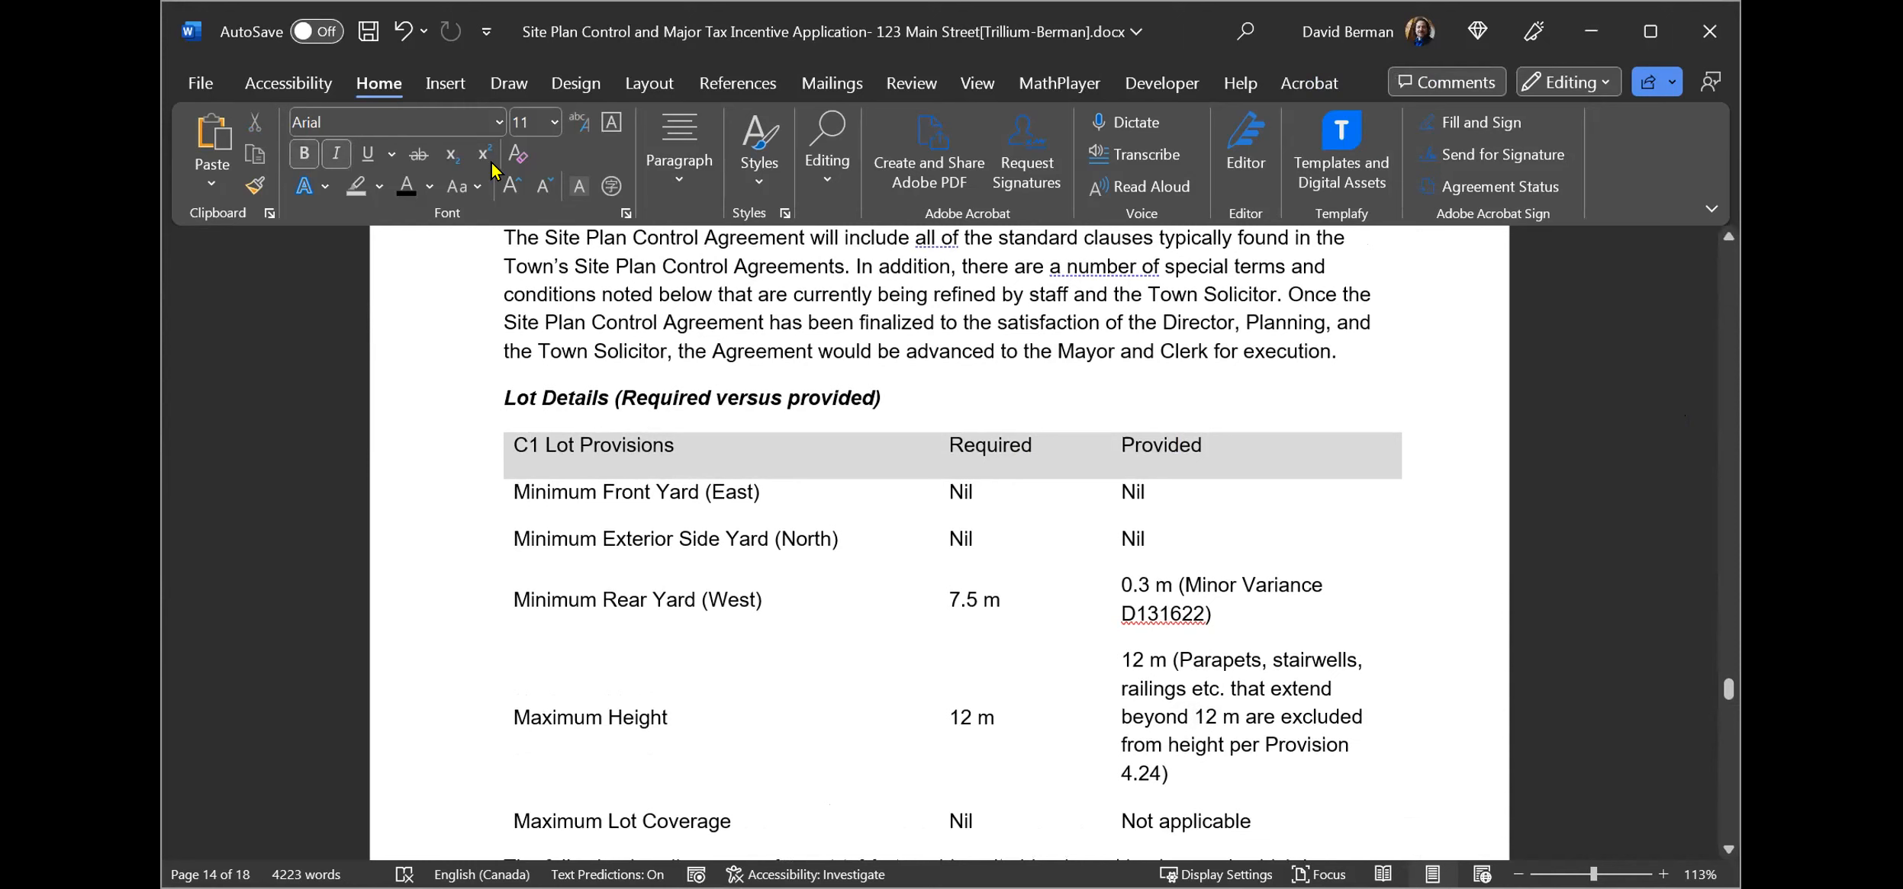
Step the cursor from the Lot Details heading down into the table rows and back up.
left_click(451, 86)
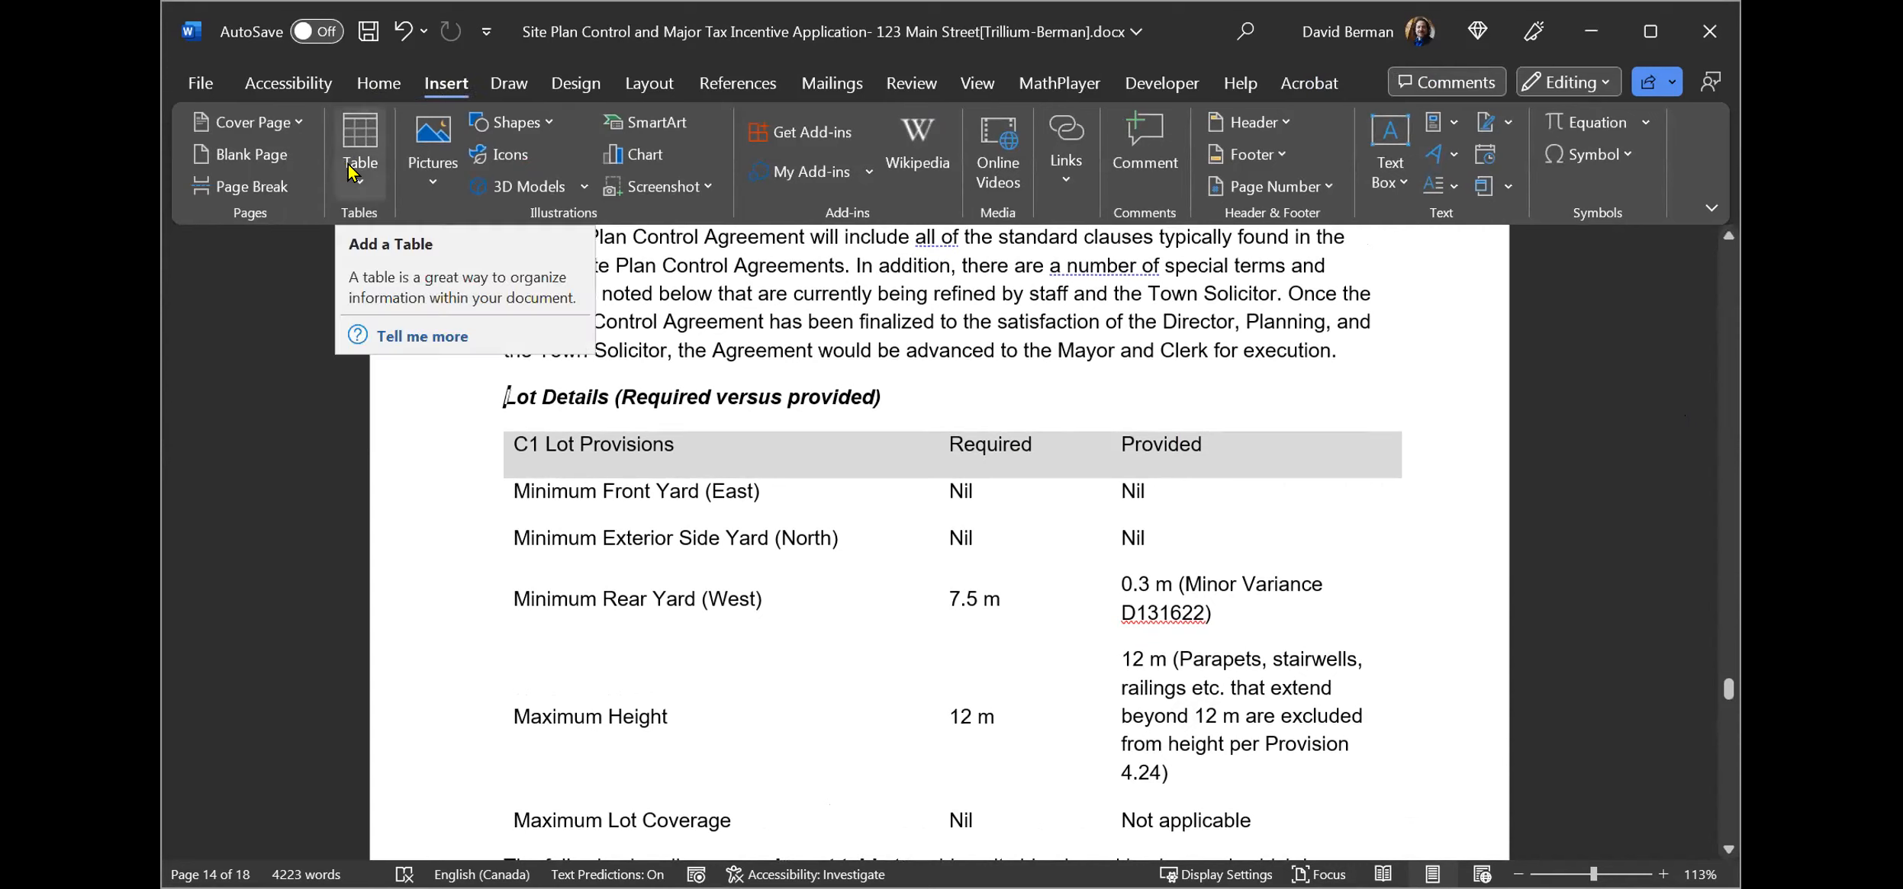
left_click(678, 266)
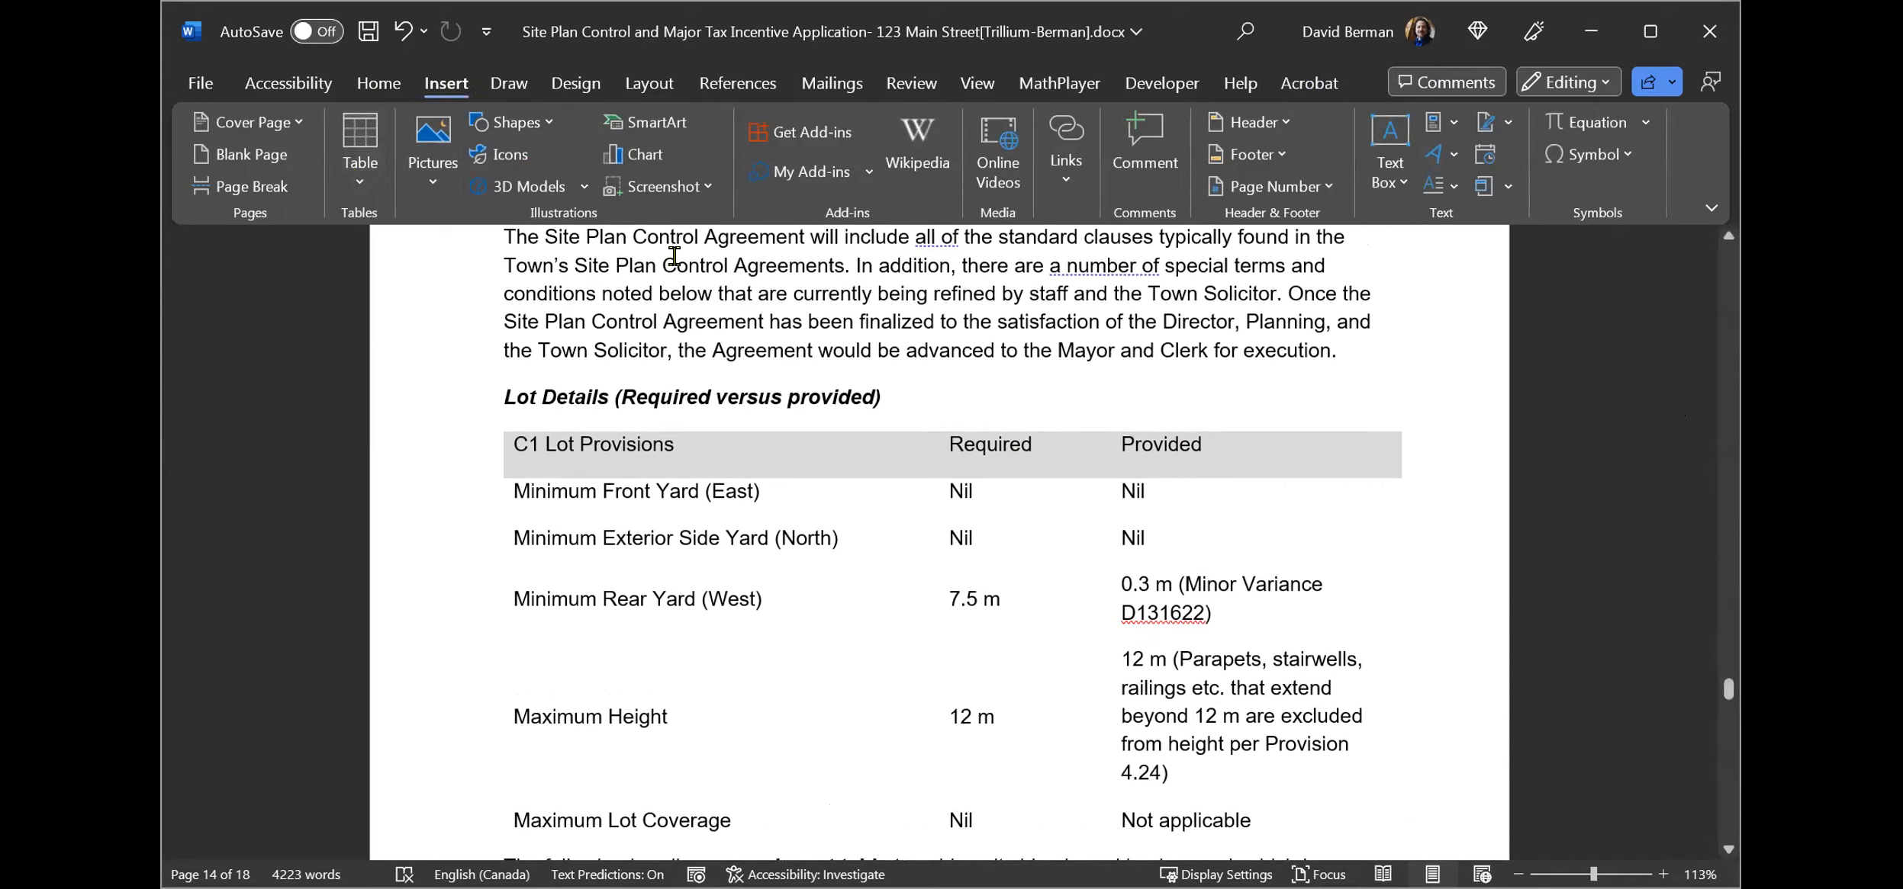
left_click(506, 352)
left_click(504, 398)
key("Down")
key("Down")
key("Down")
key("Down")
key("Down")
key("Down")
key("Down")
key("Down")
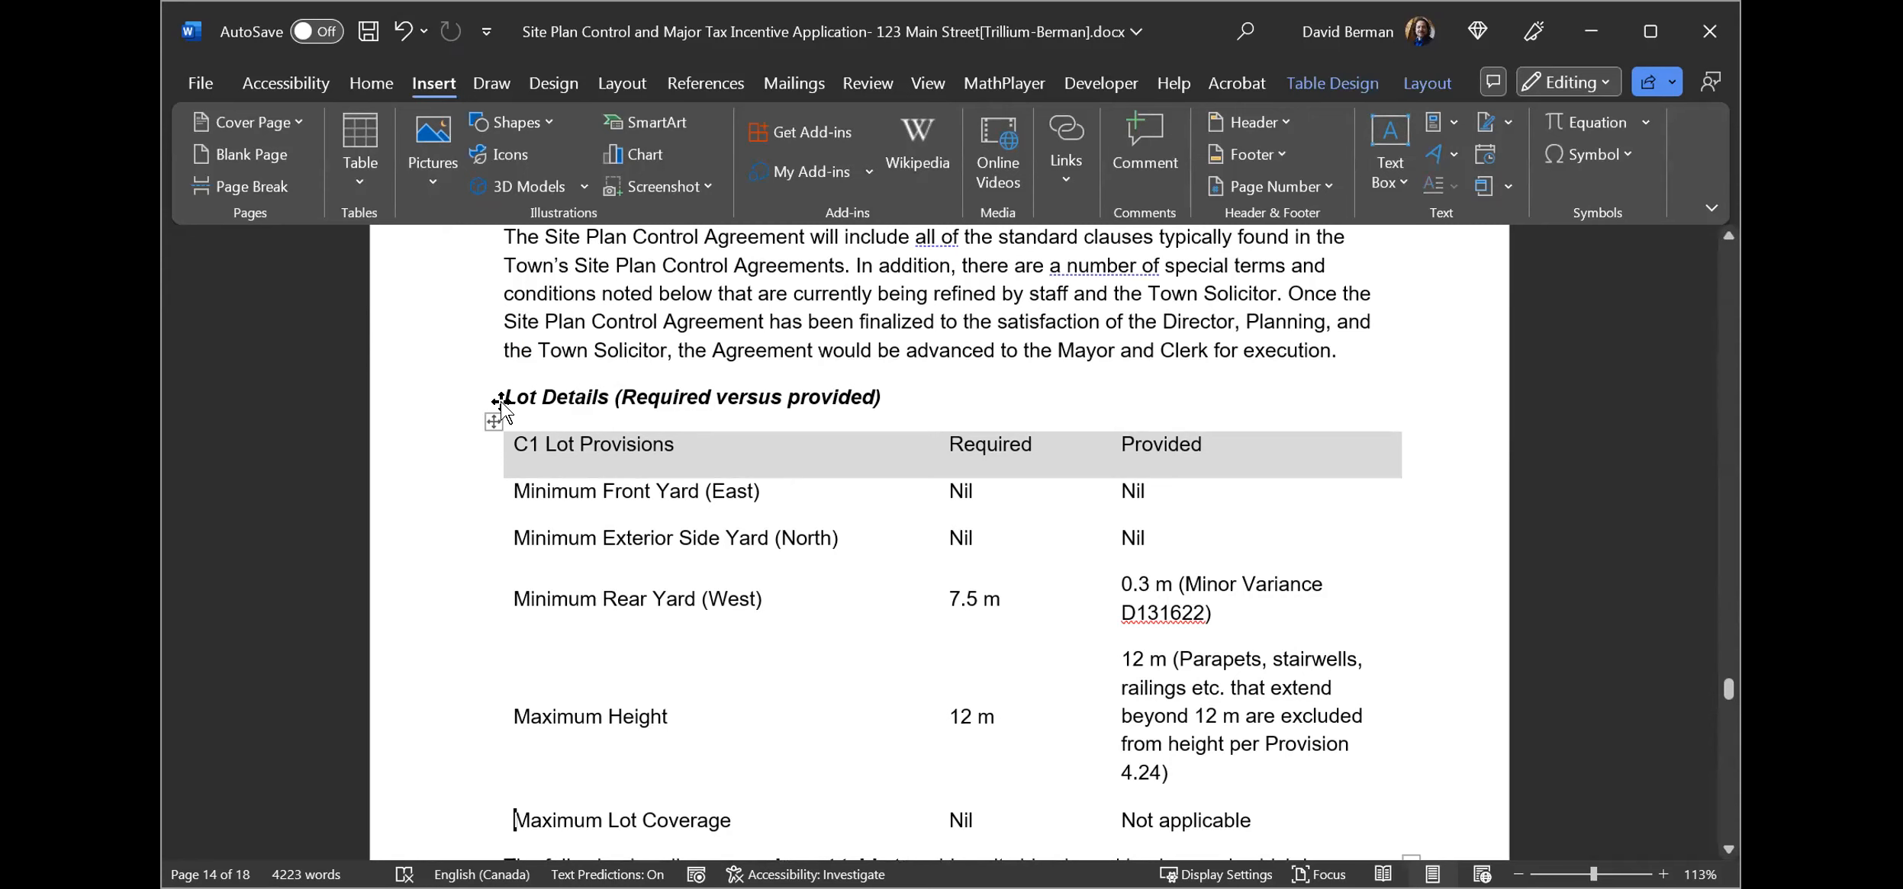
key("Up")
key("Up")
key("Up")
key("Up")
key("Up")
key("Up")
key("Up")
key("Up")
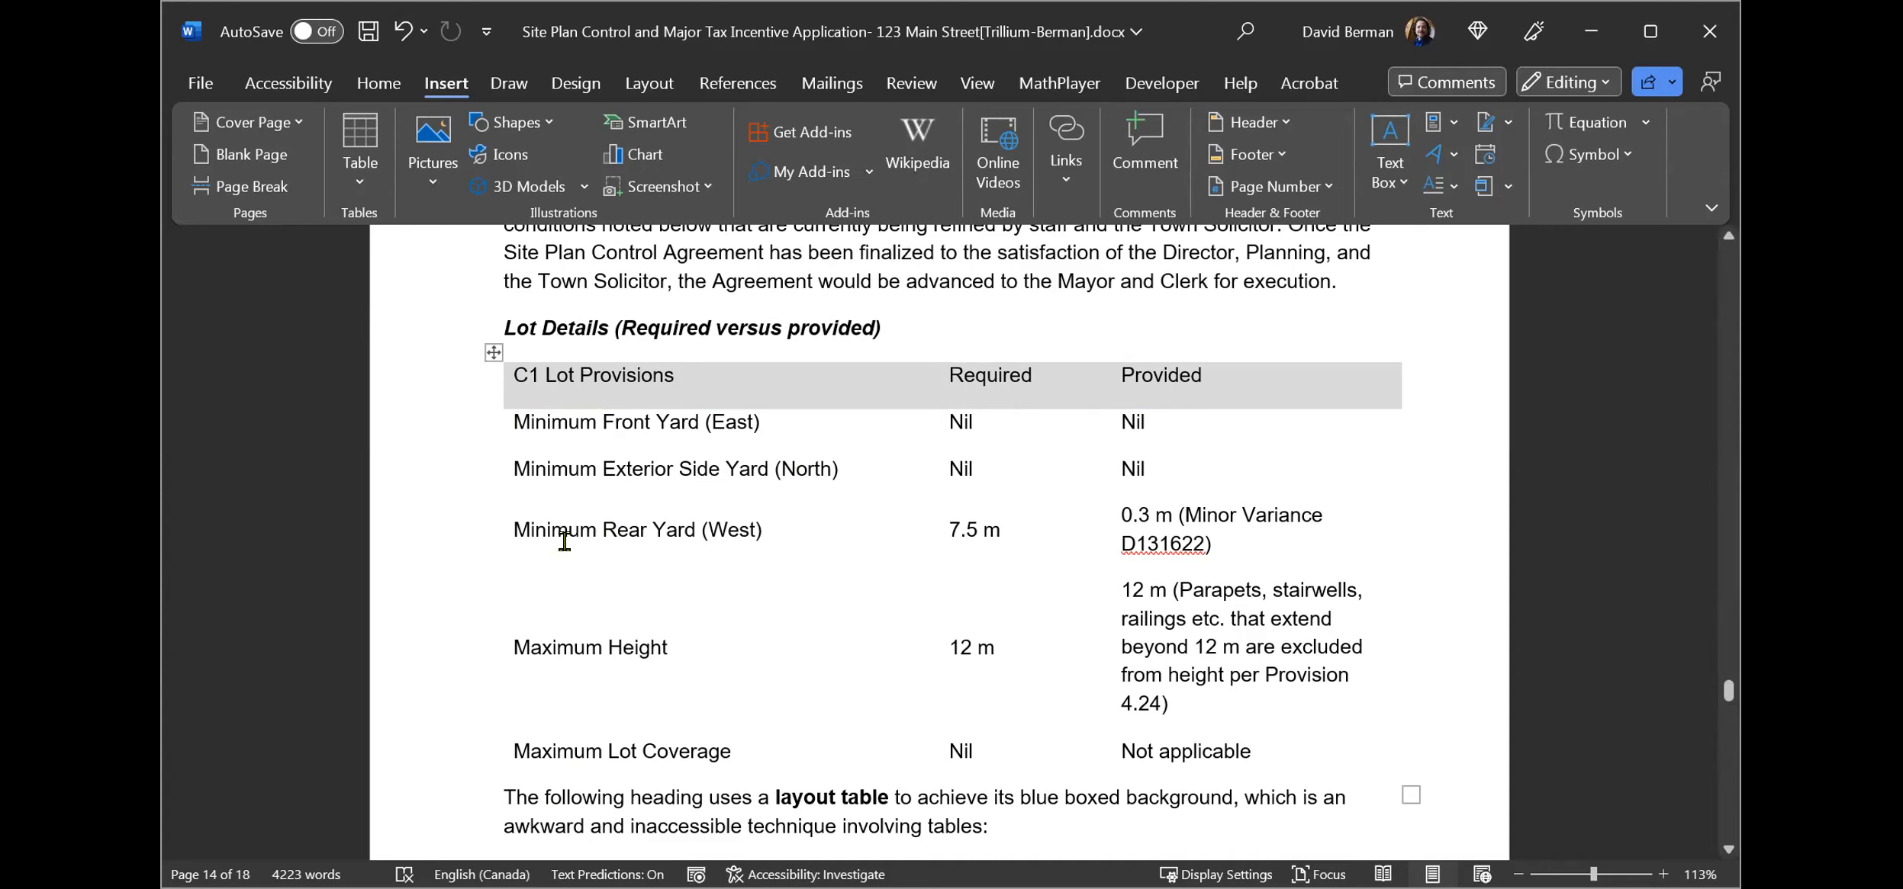
Select the table's first row and make its text bold.
left_click(513, 376)
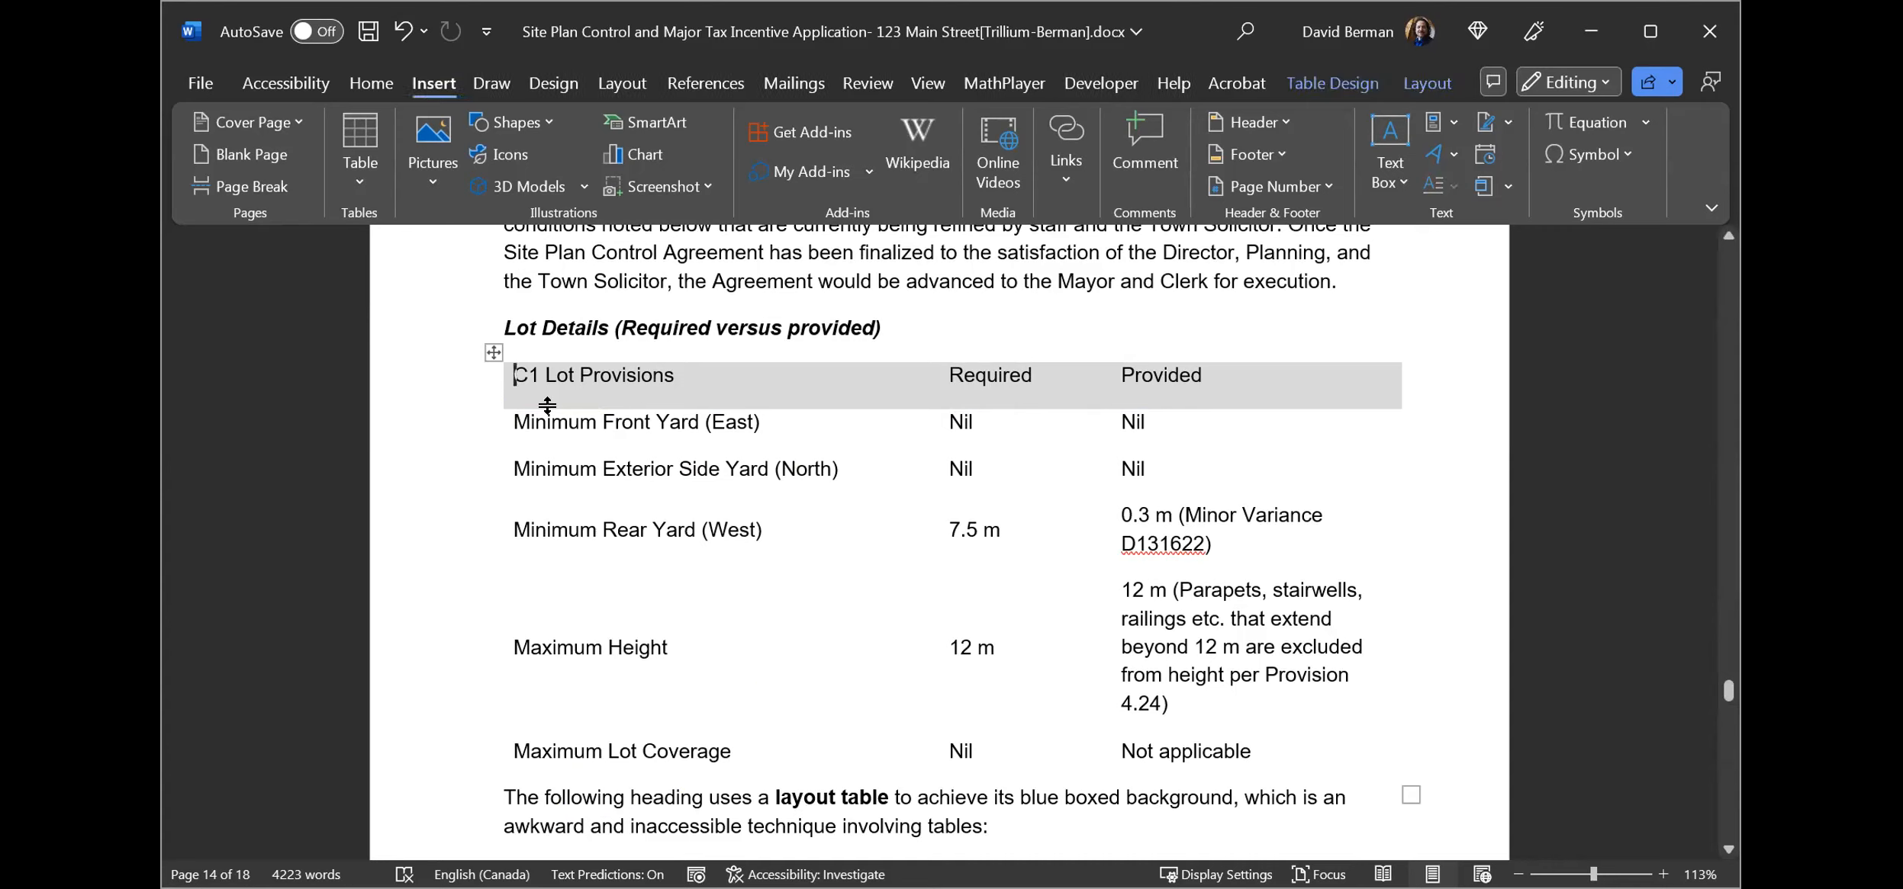
key("shift+Right")
key("shift+Right")
key("shift+Right")
key("shift+Right")
key("shift+Right")
key("shift+Right")
key("shift+Right")
key("shift+Right")
key("shift+Right")
key("shift+Right")
key("shift+Right")
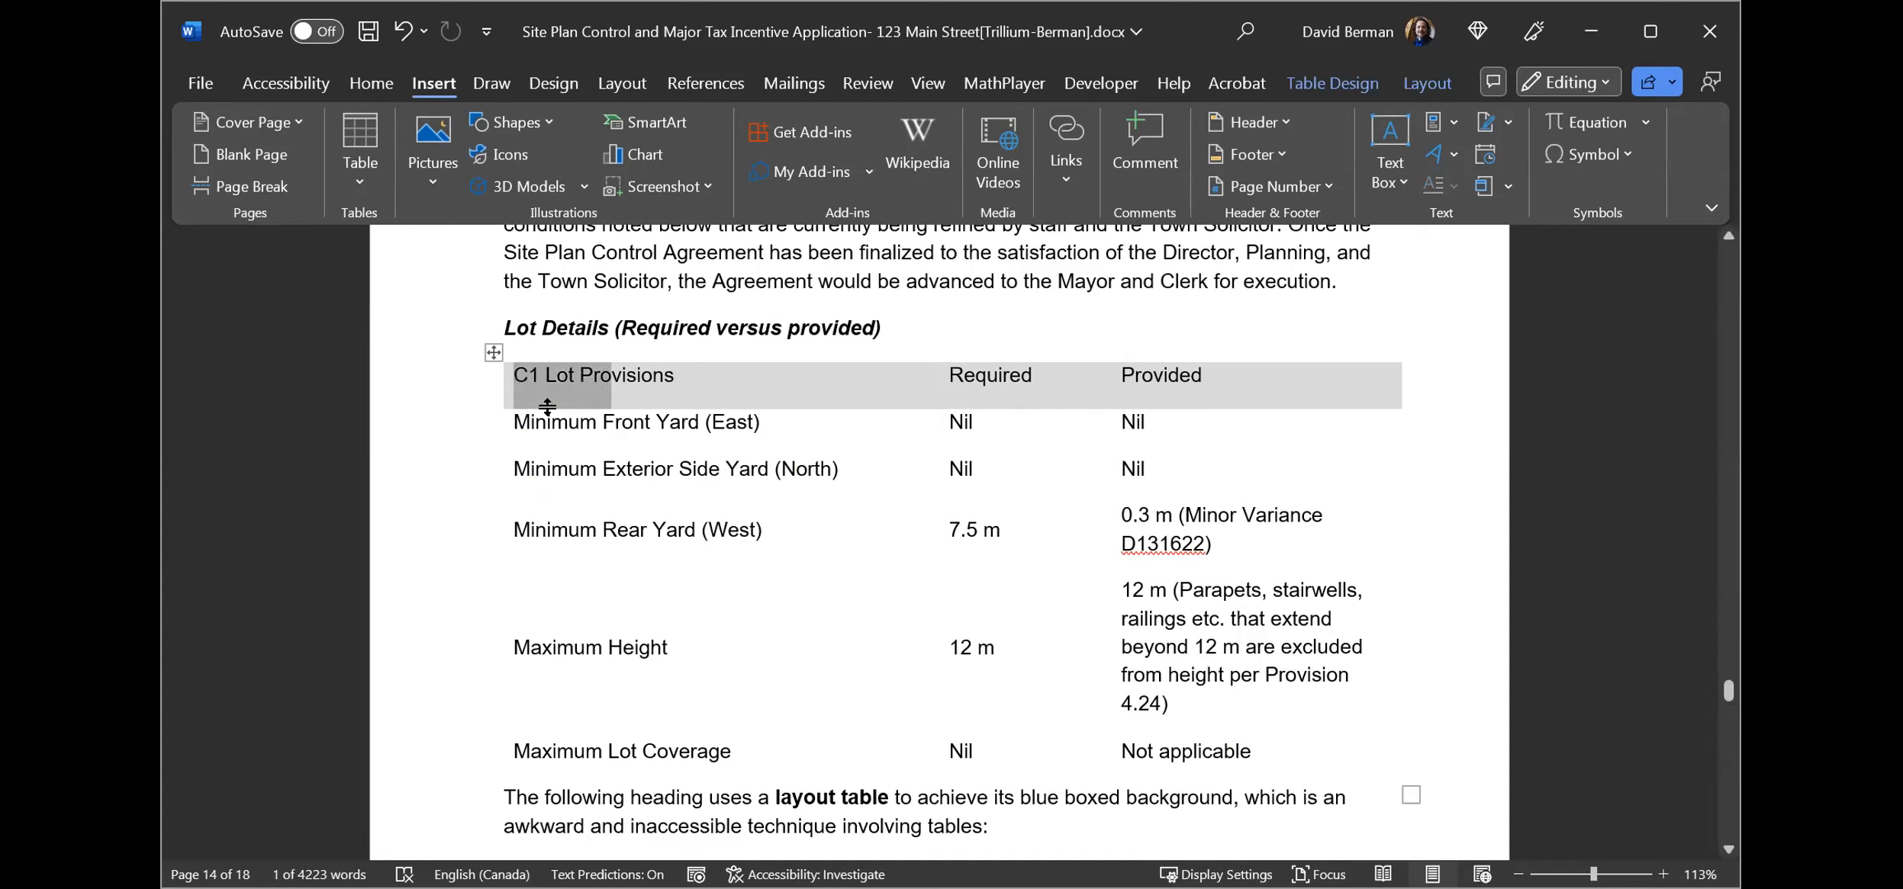
key("shift+Right")
key("shift+Right")
key("shift+Right")
key("shift+Right")
key("shift+Right")
key("shift+Right")
key("shift+Right")
key("shift+Right")
key("shift+Right")
key("shift+Left")
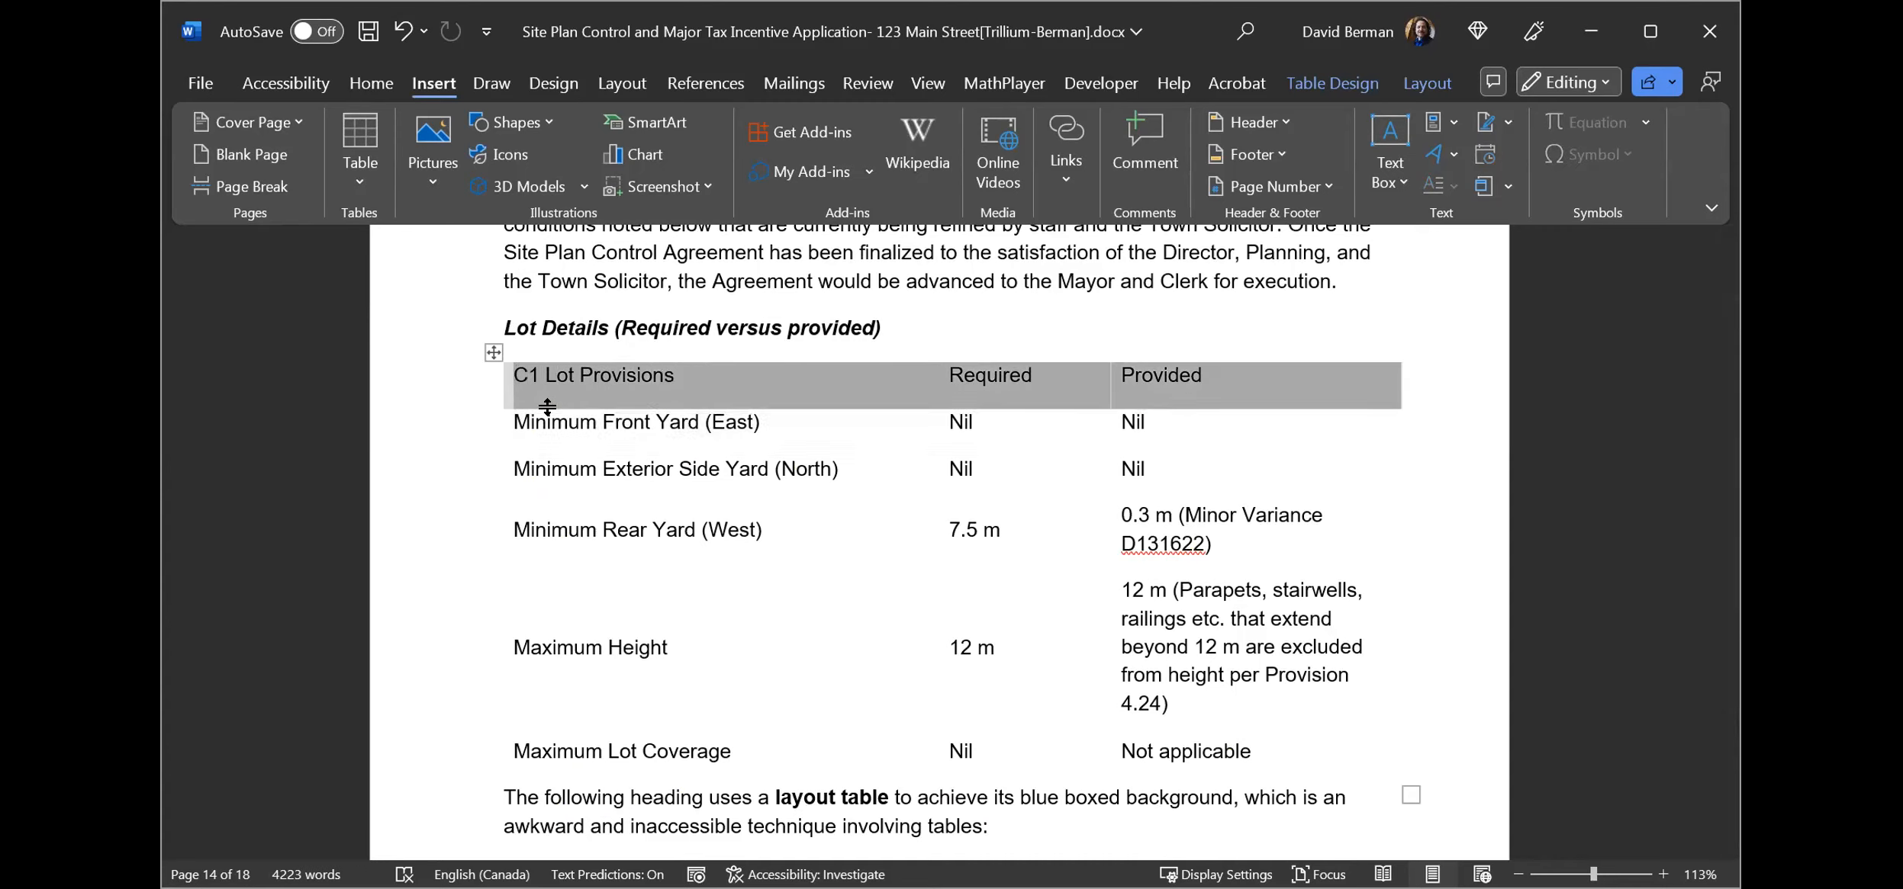
key("ctrl+b")
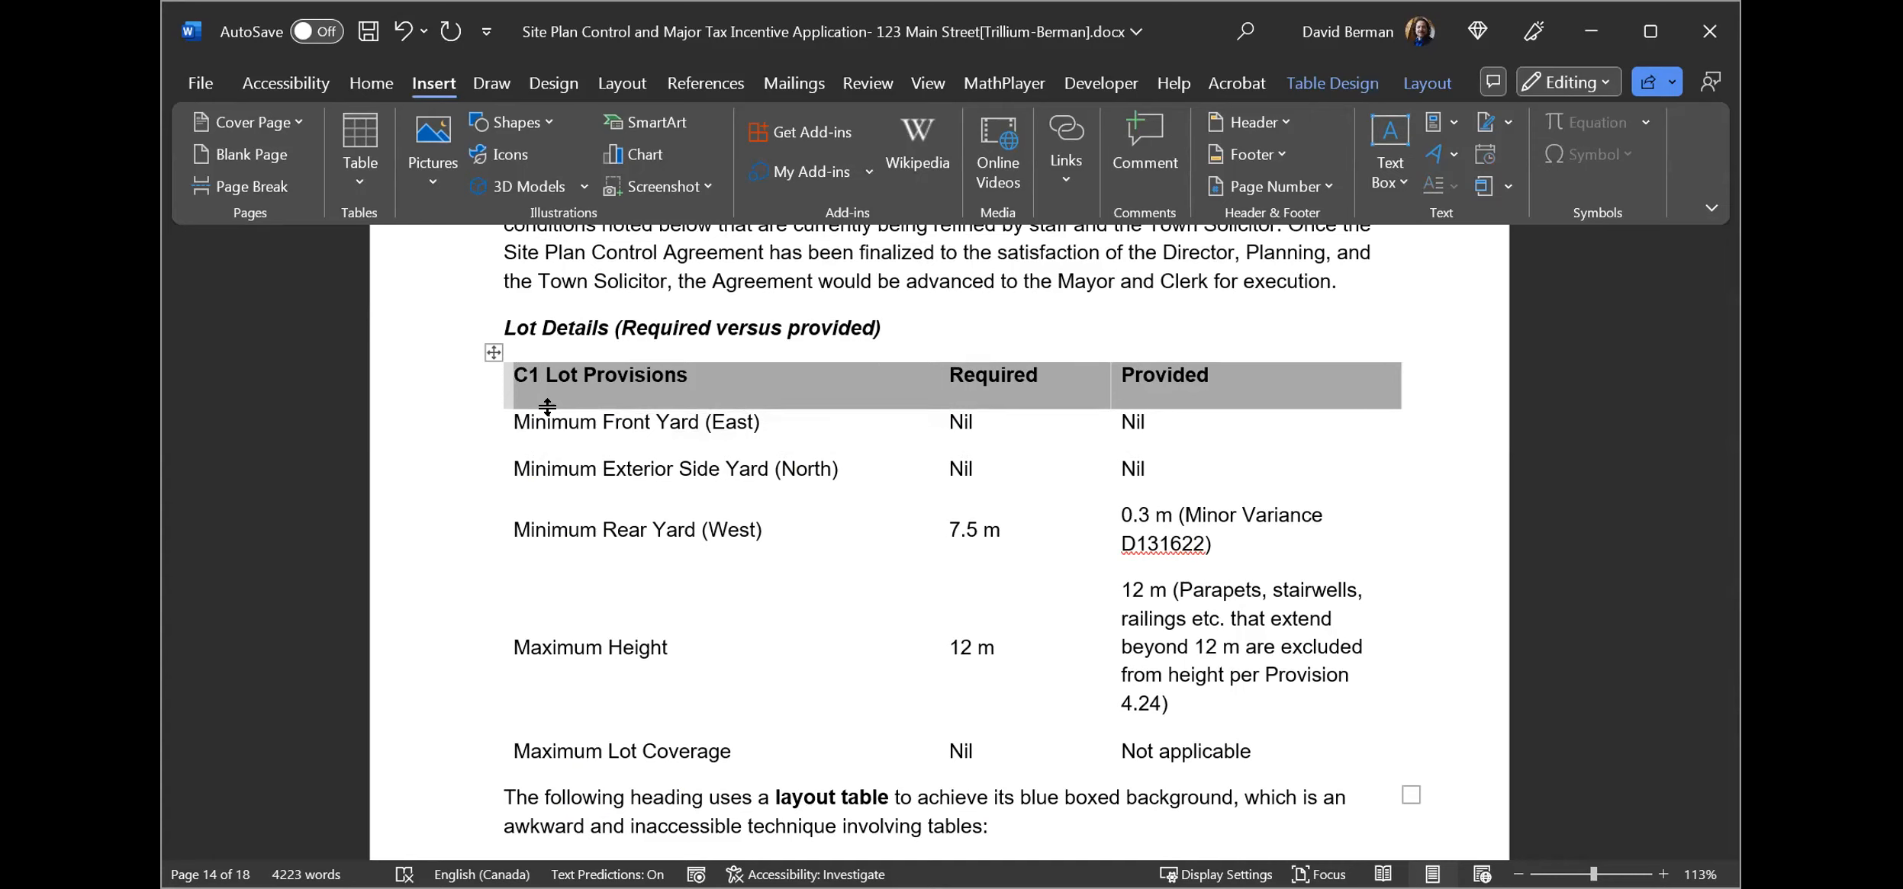
left_click(733, 380)
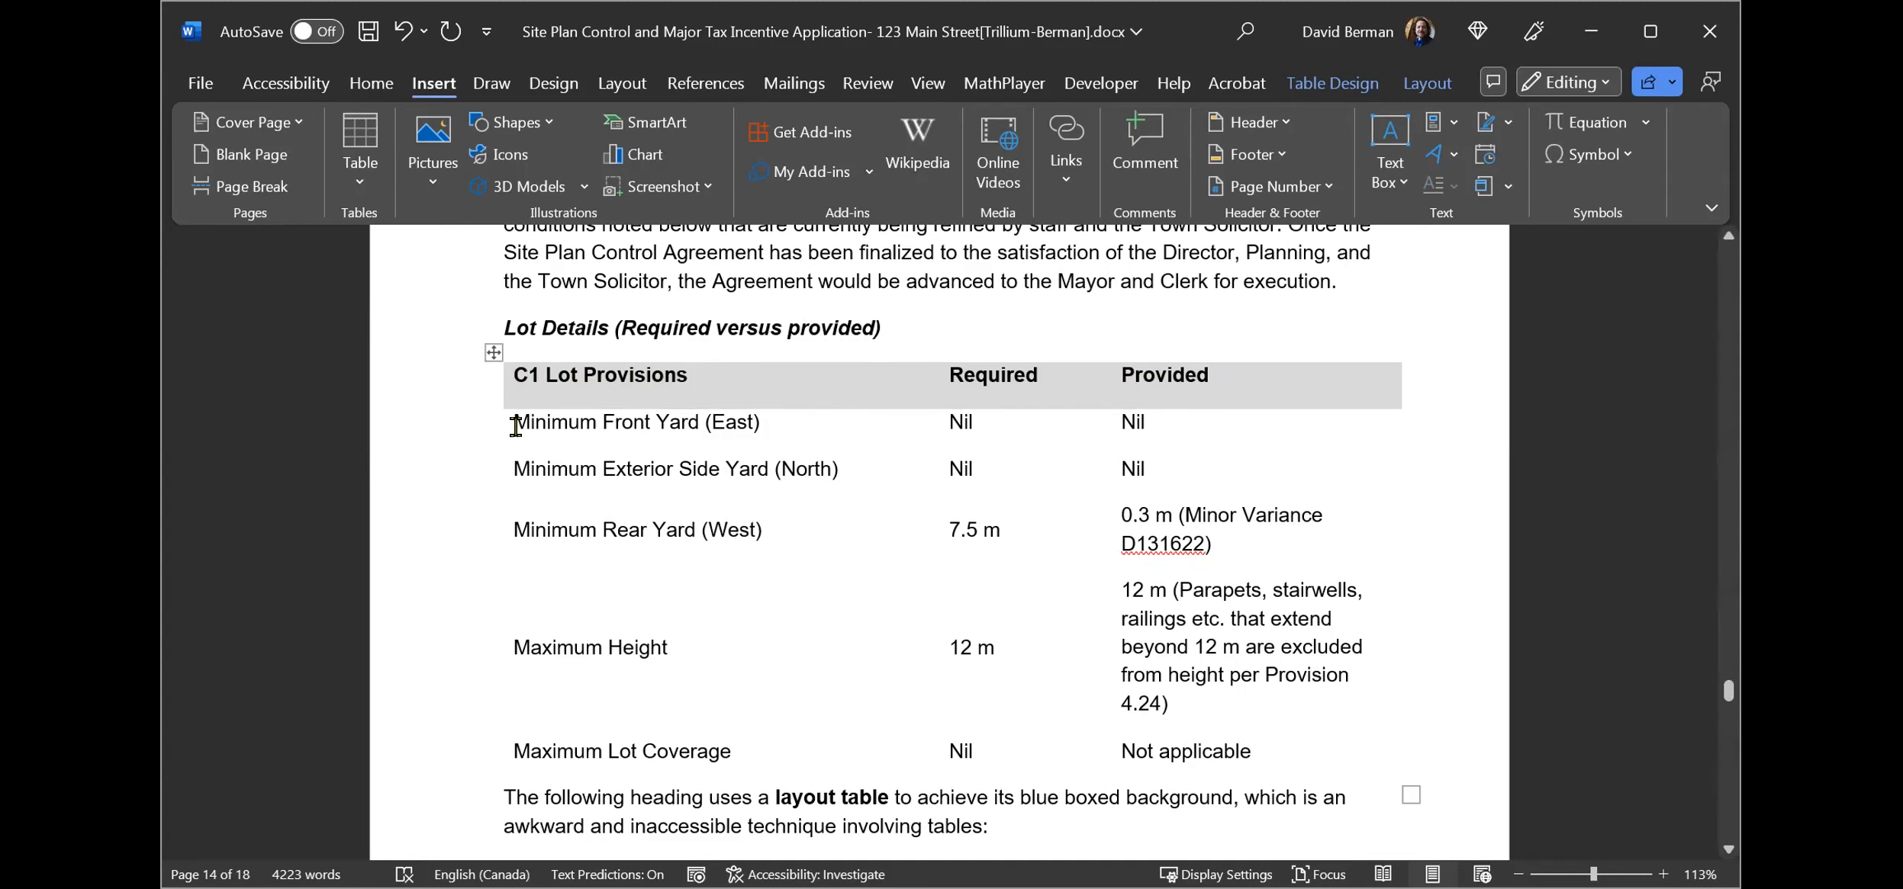
Select the table's body rows, then its first row, to inspect their formatting.
left_click_drag(515, 425, 1289, 755)
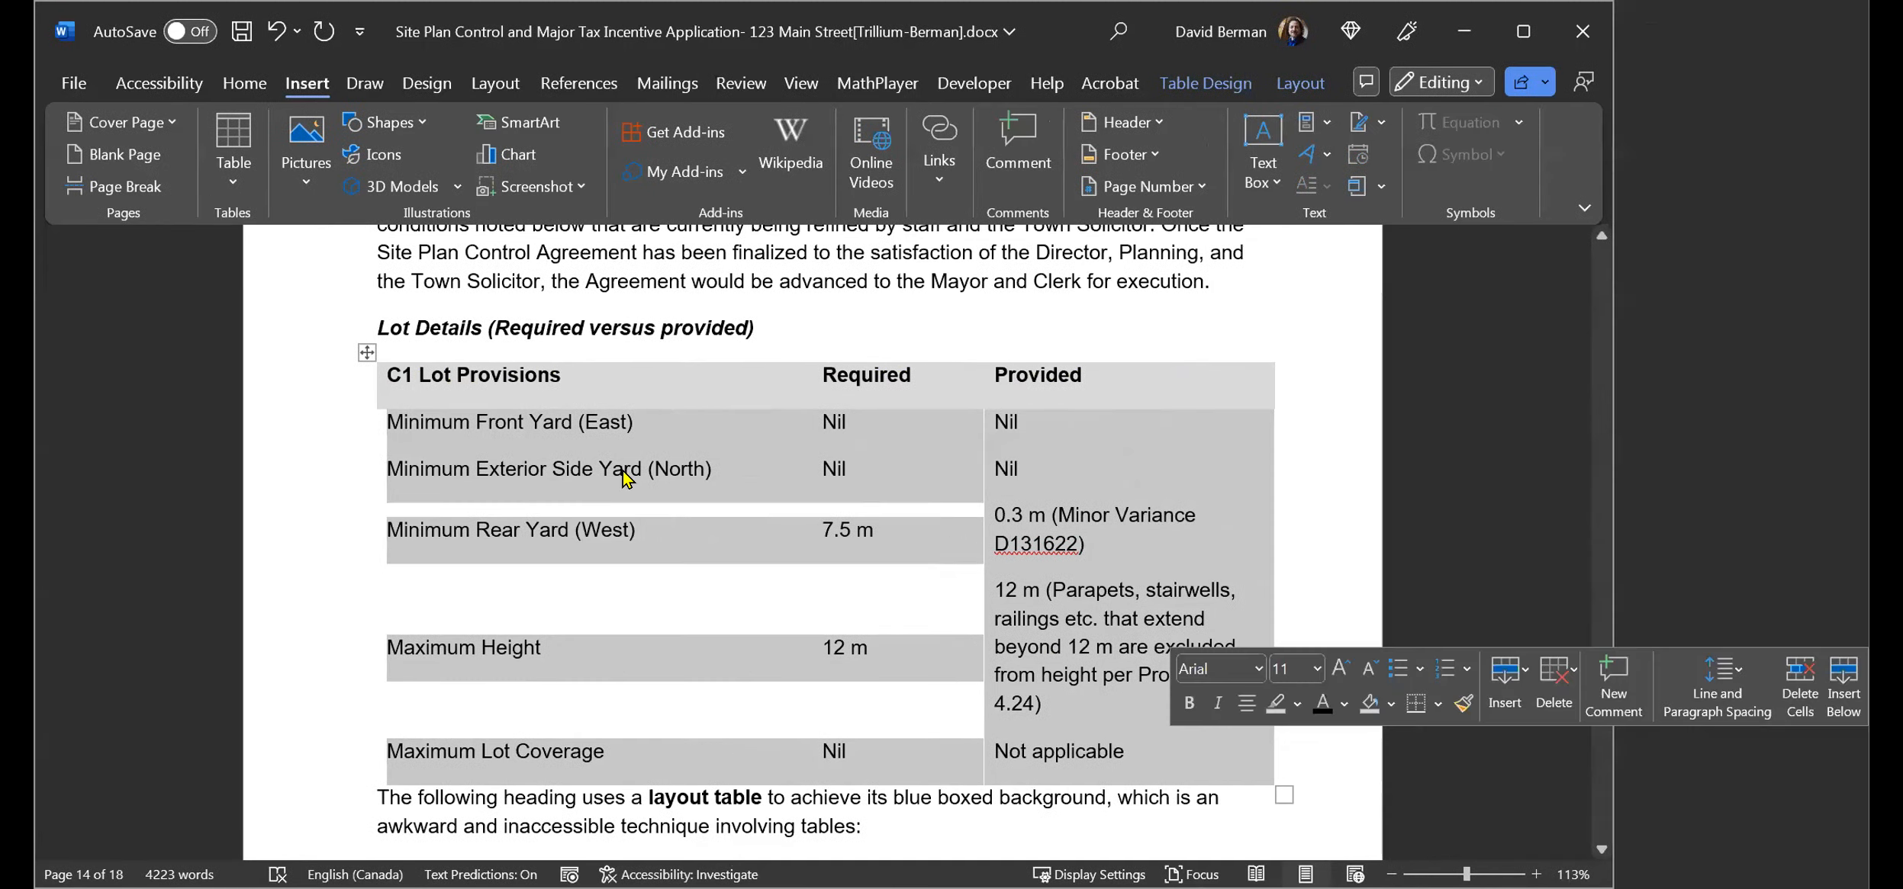
left_click(588, 408)
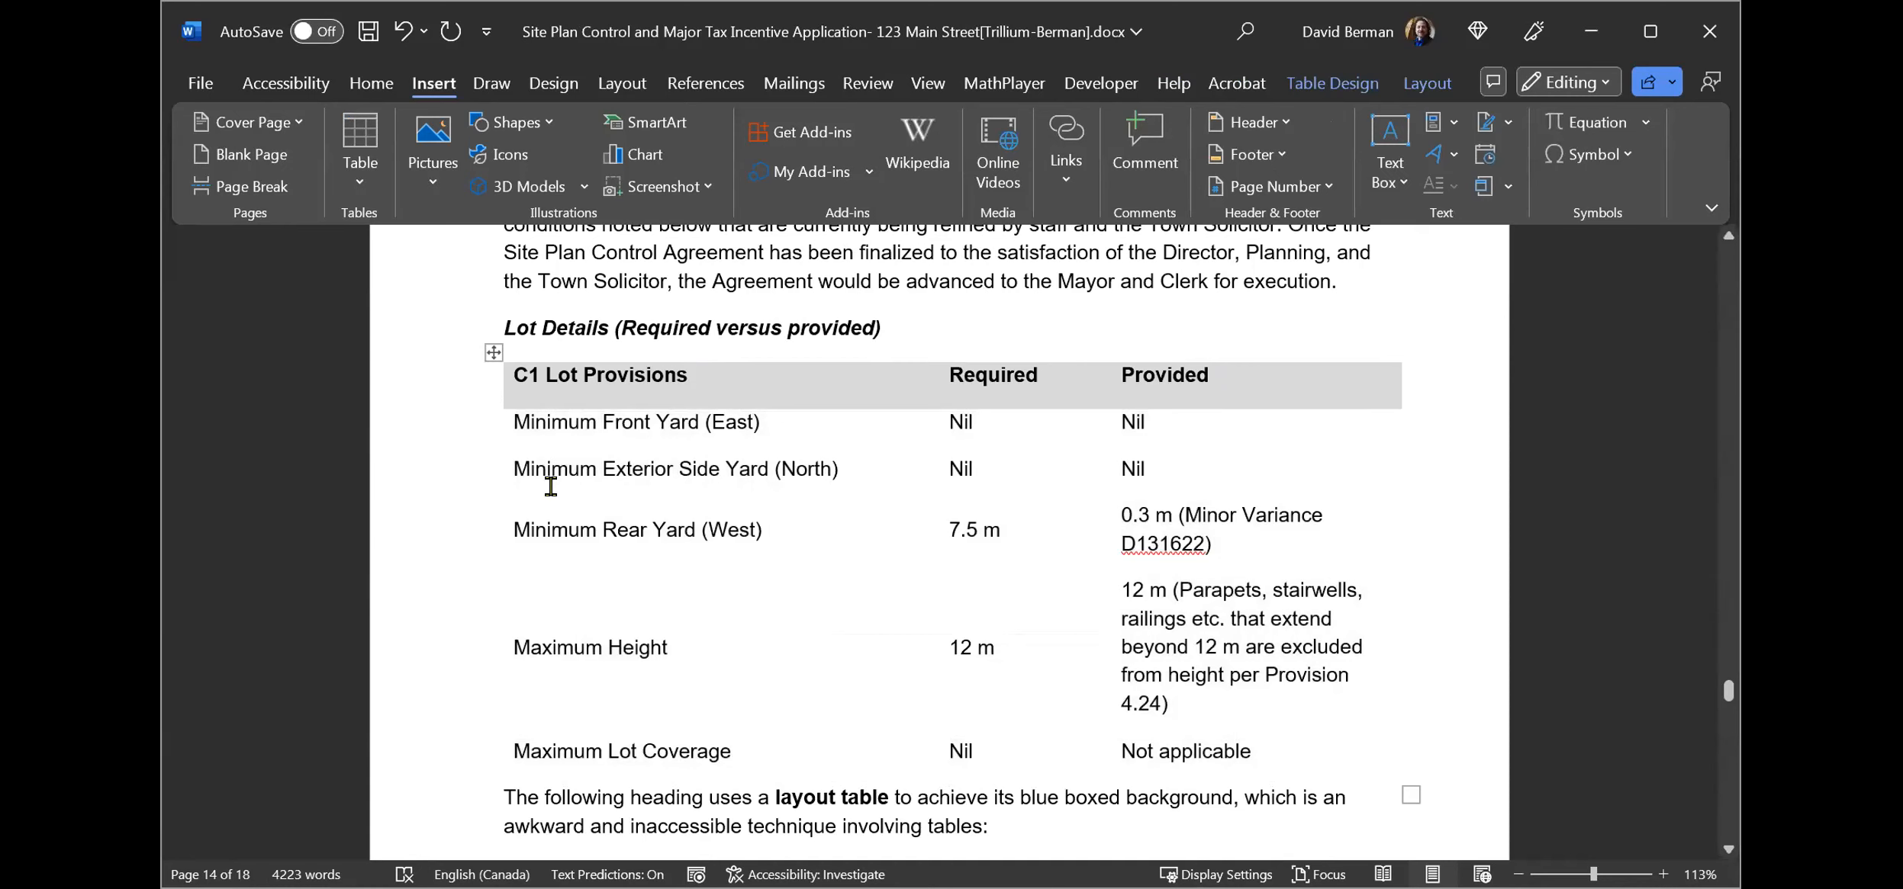
left_click_drag(508, 376, 1310, 382)
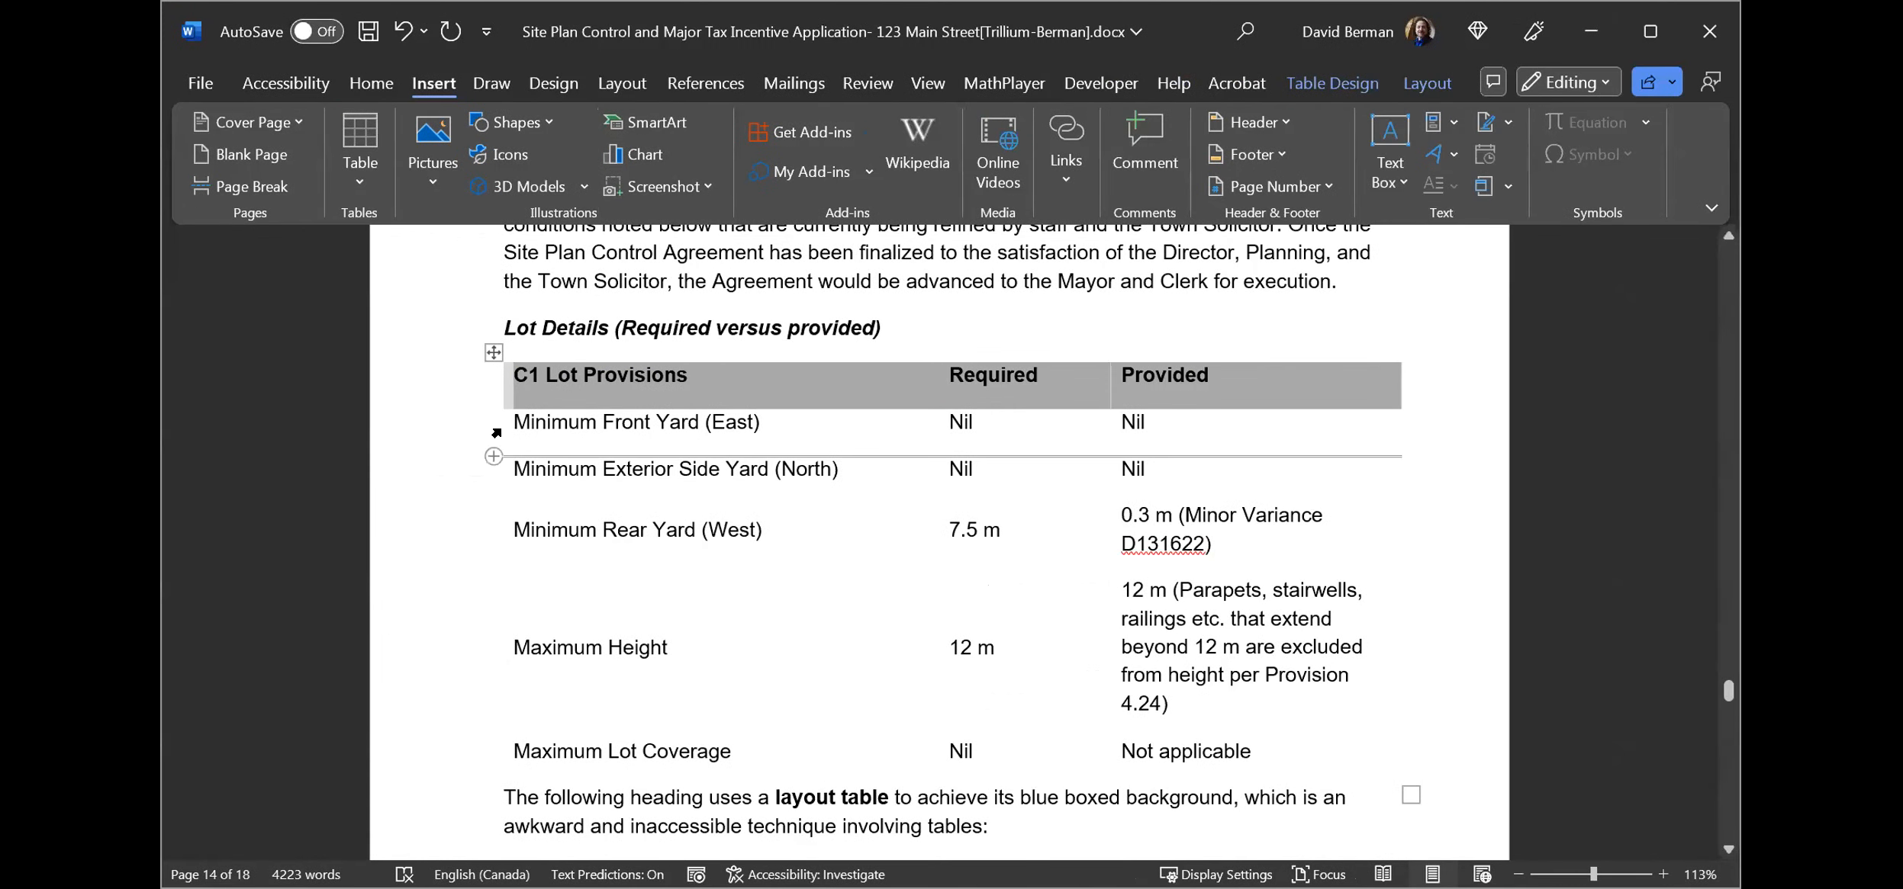
left_click(504, 425)
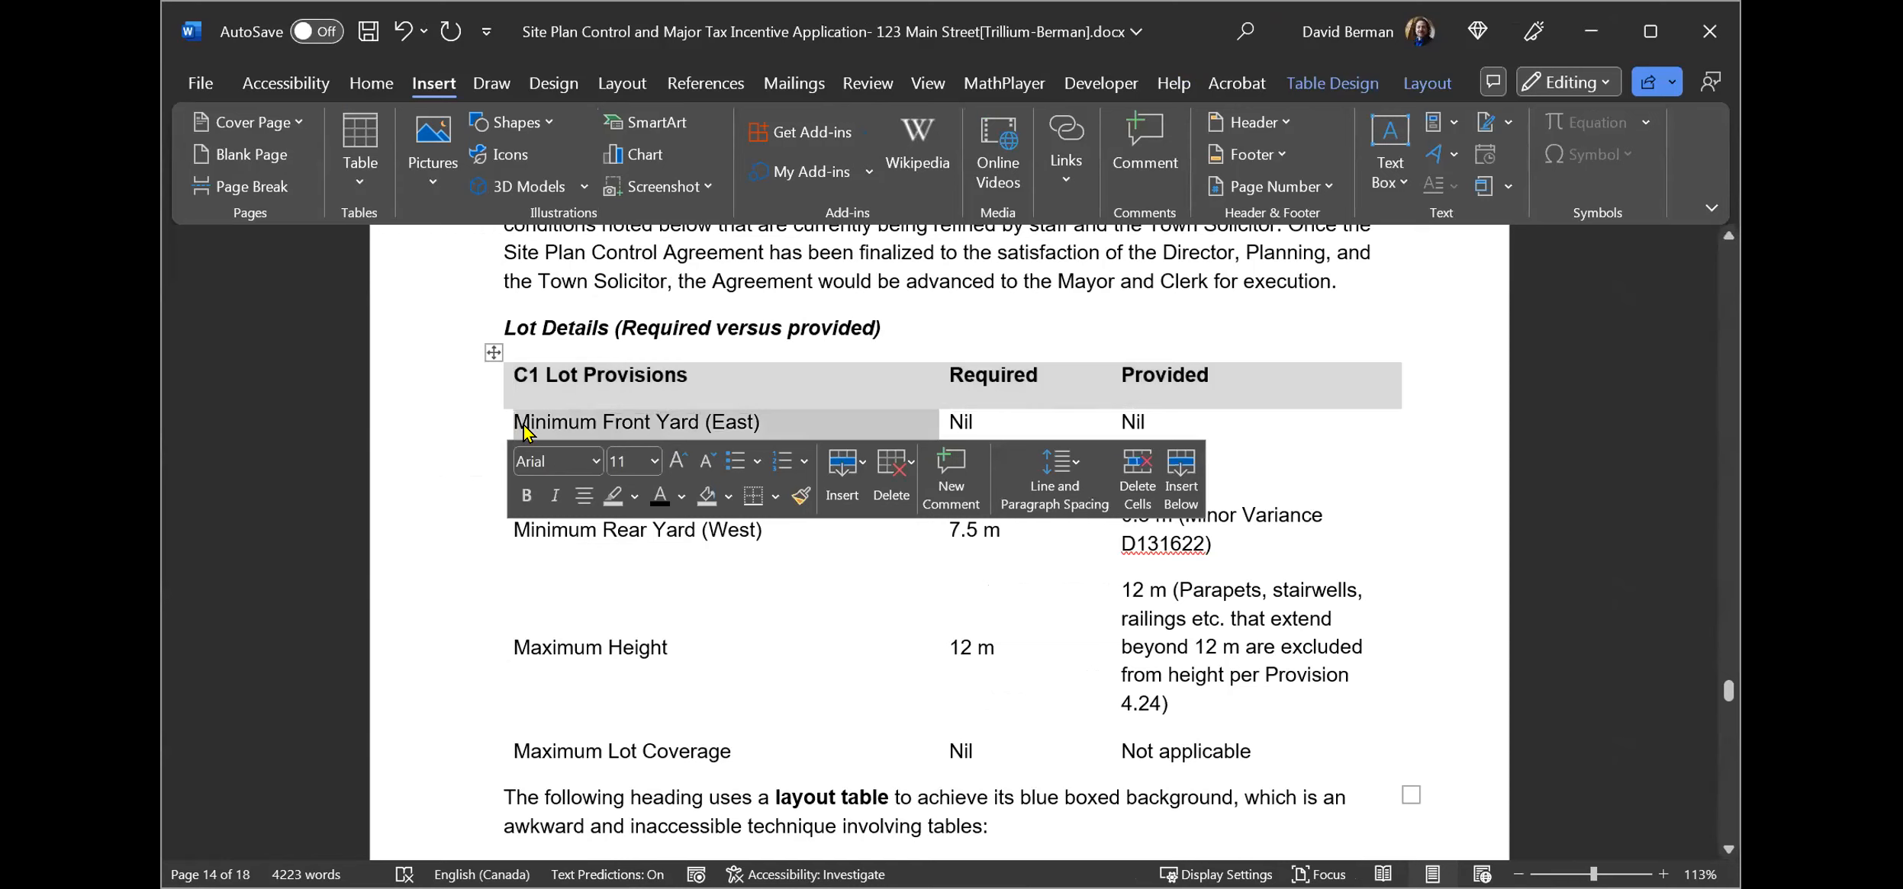
left_click(524, 431)
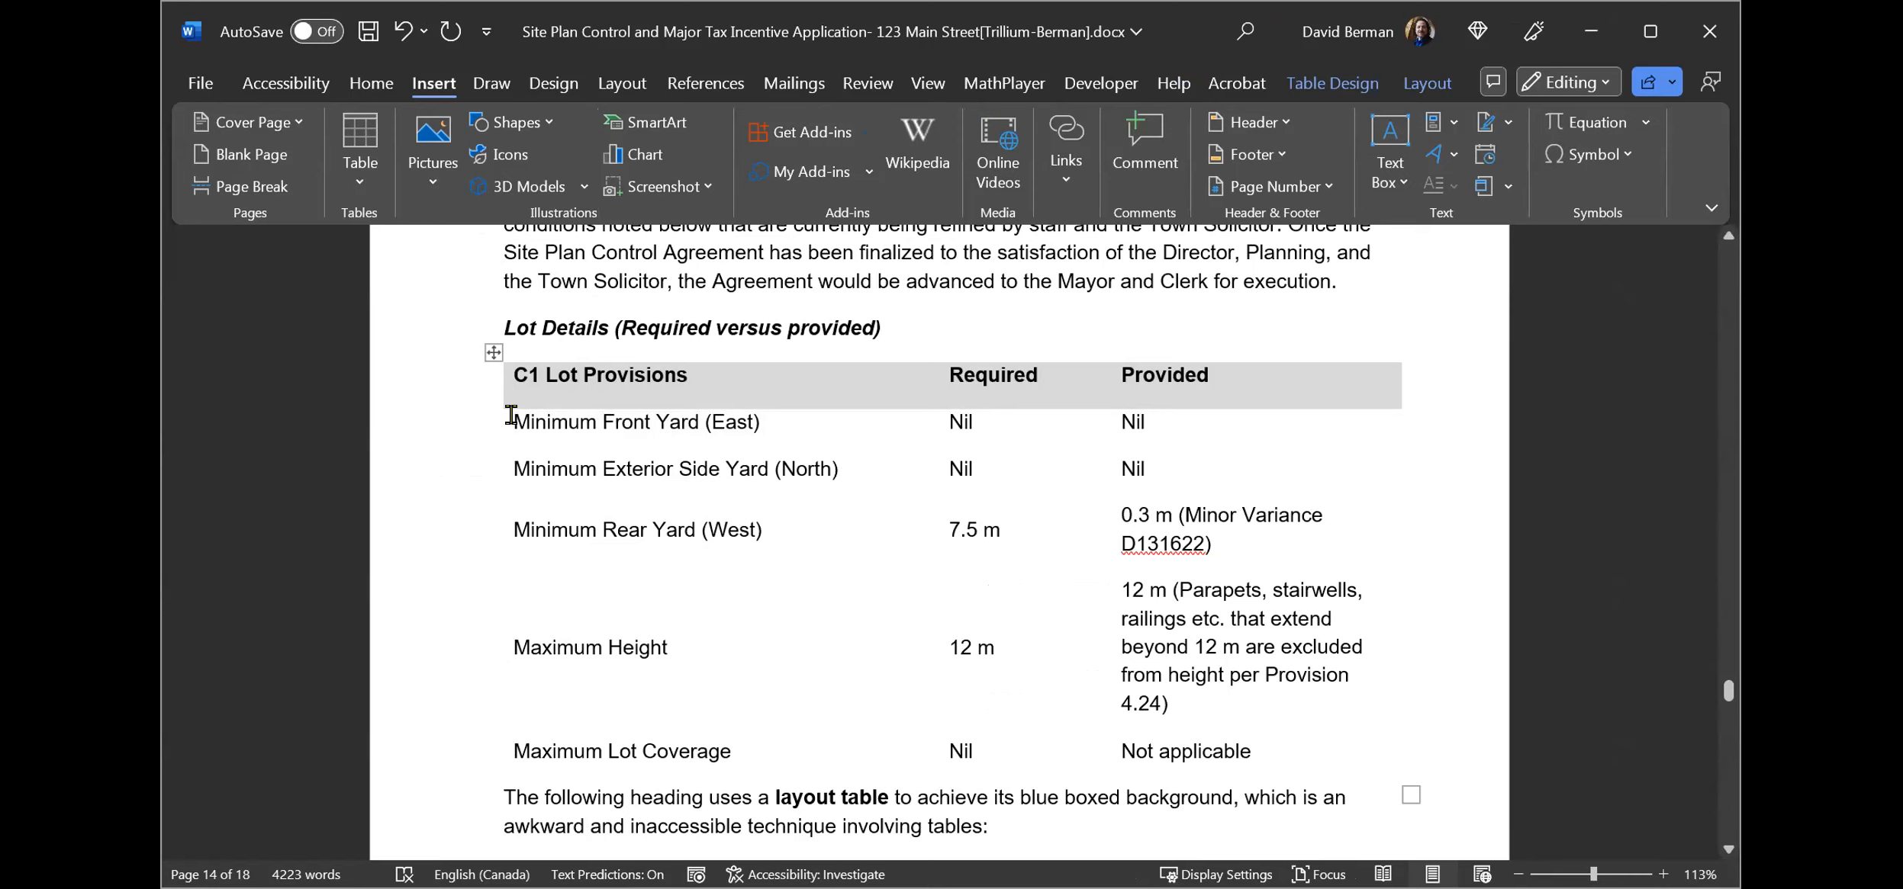
Select the whole table, open its Table Properties, and review each tab before closing the dialog.
left_click(492, 351)
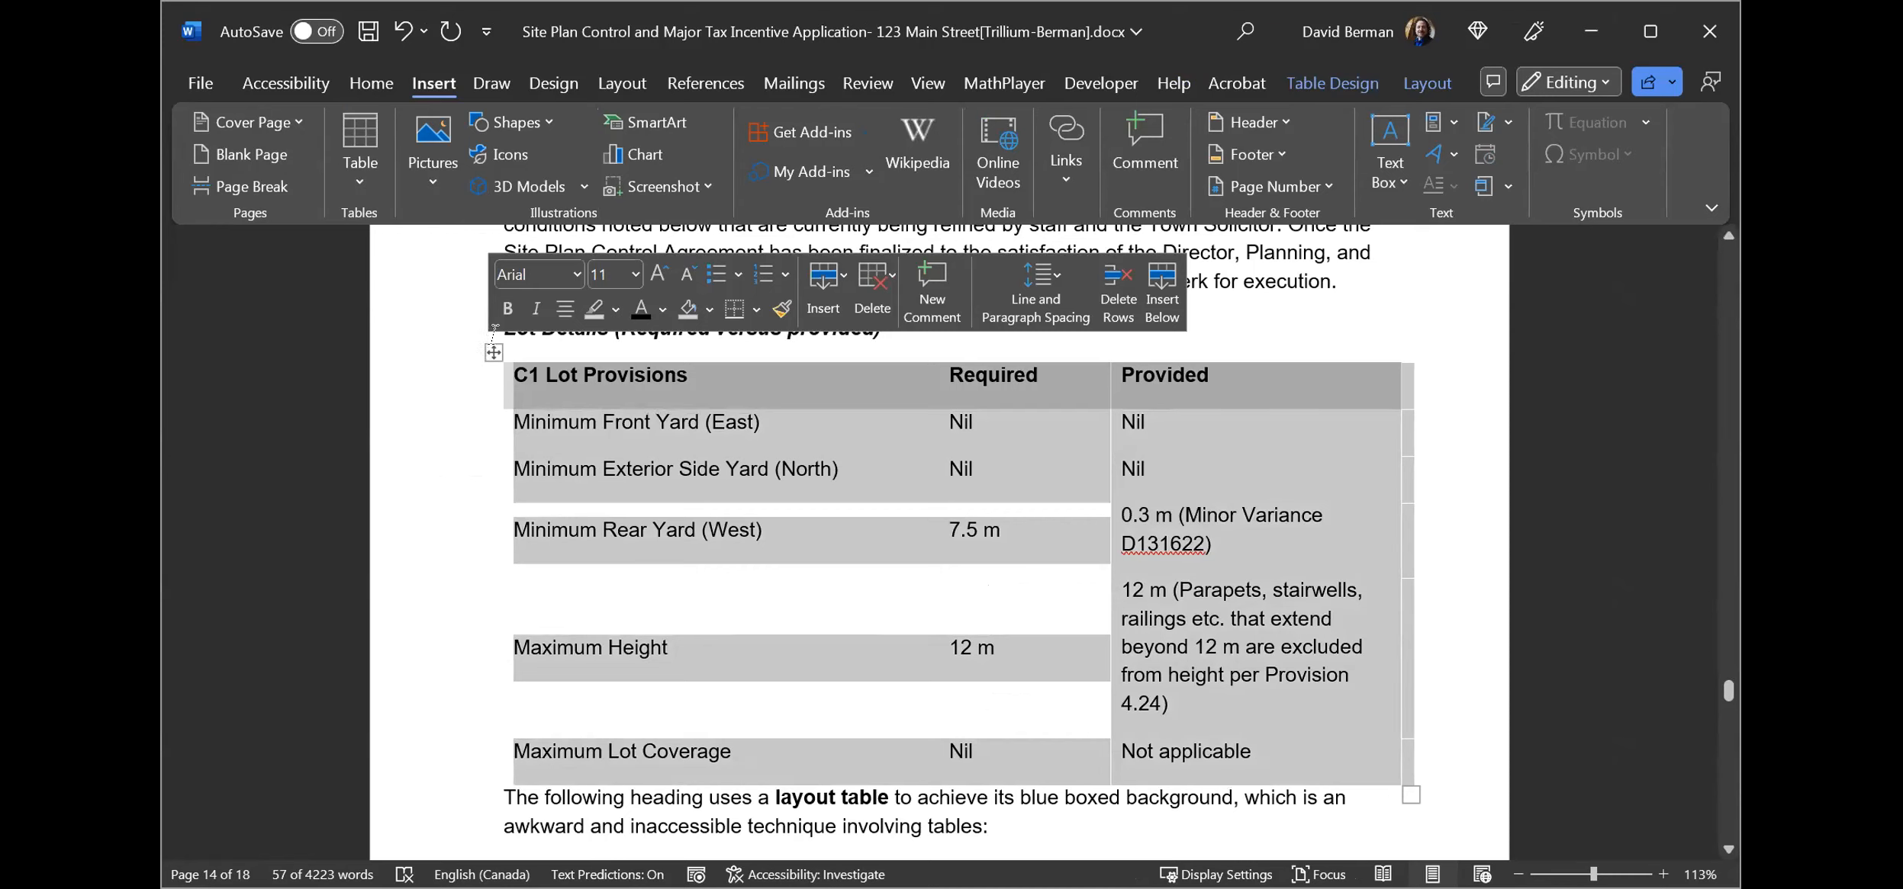
left_click(492, 354)
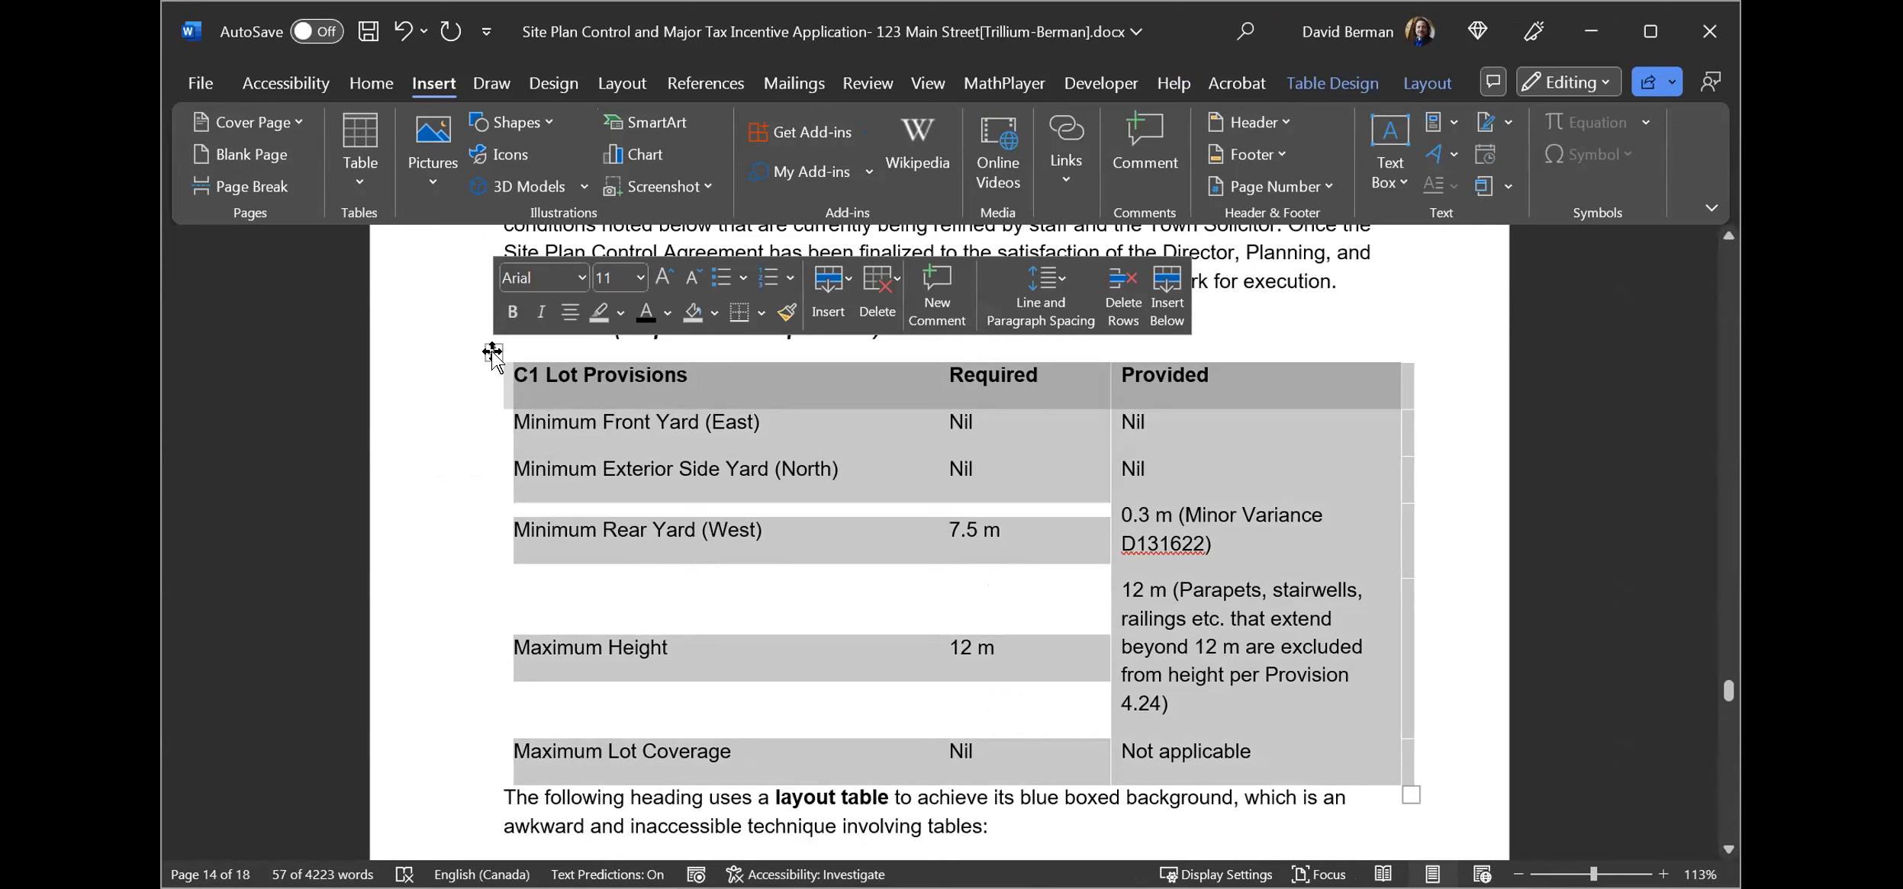
right_click(493, 354)
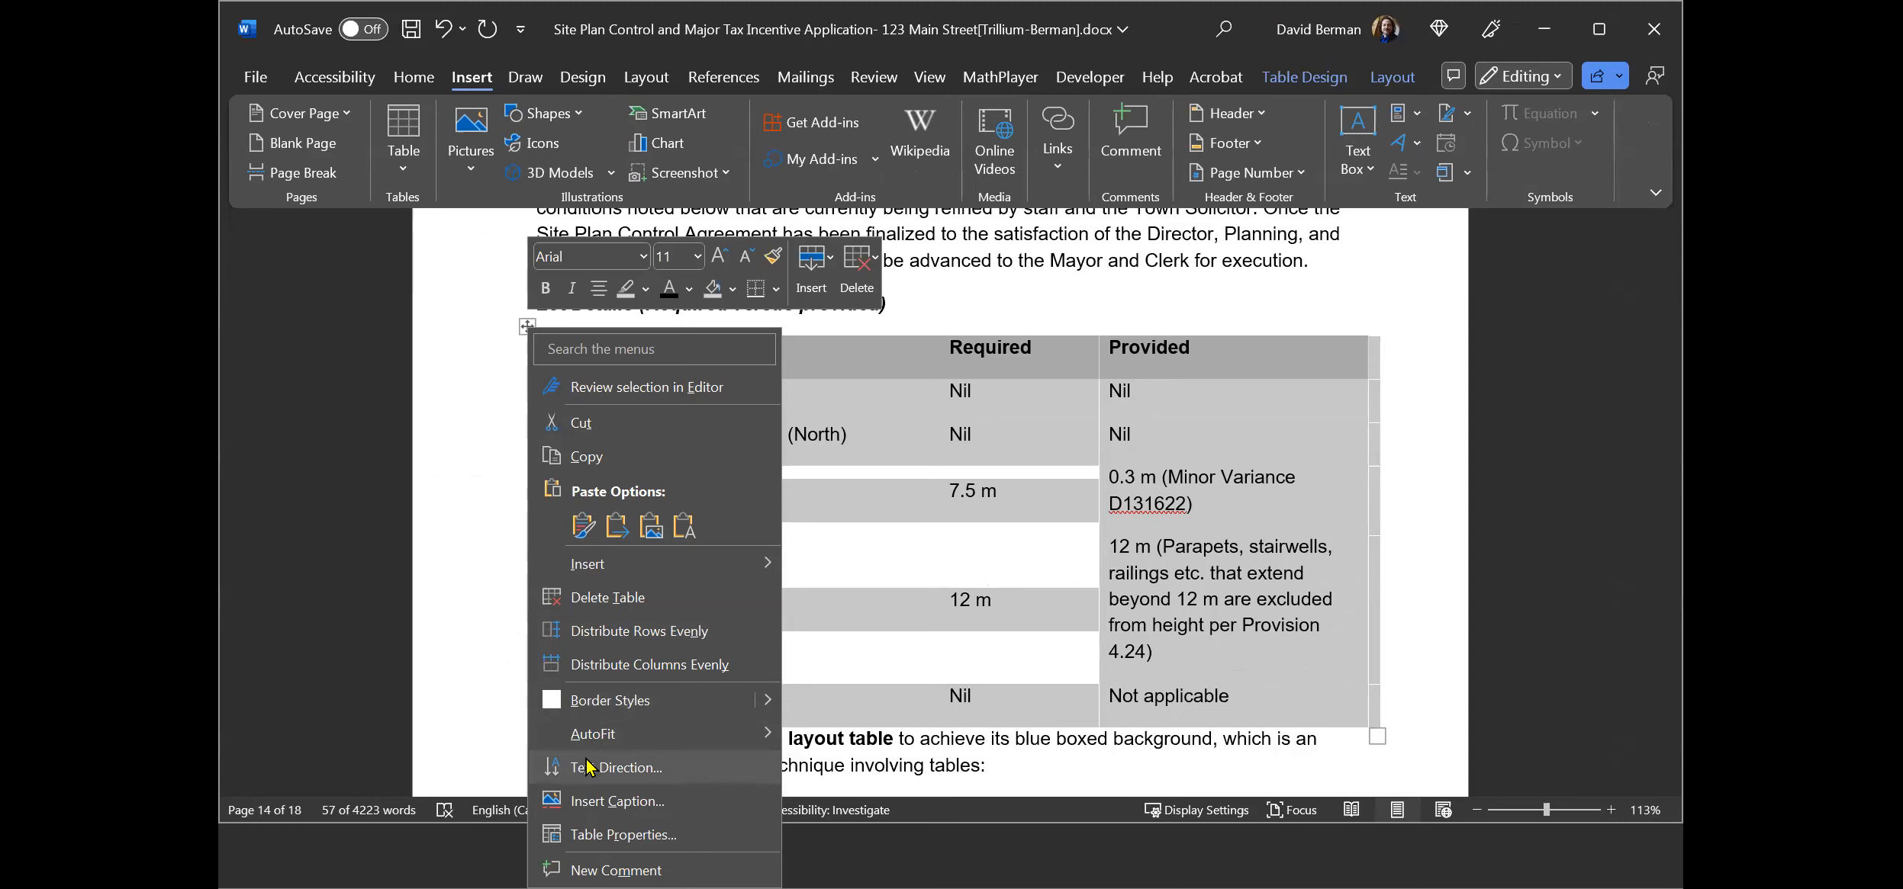
left_click(590, 831)
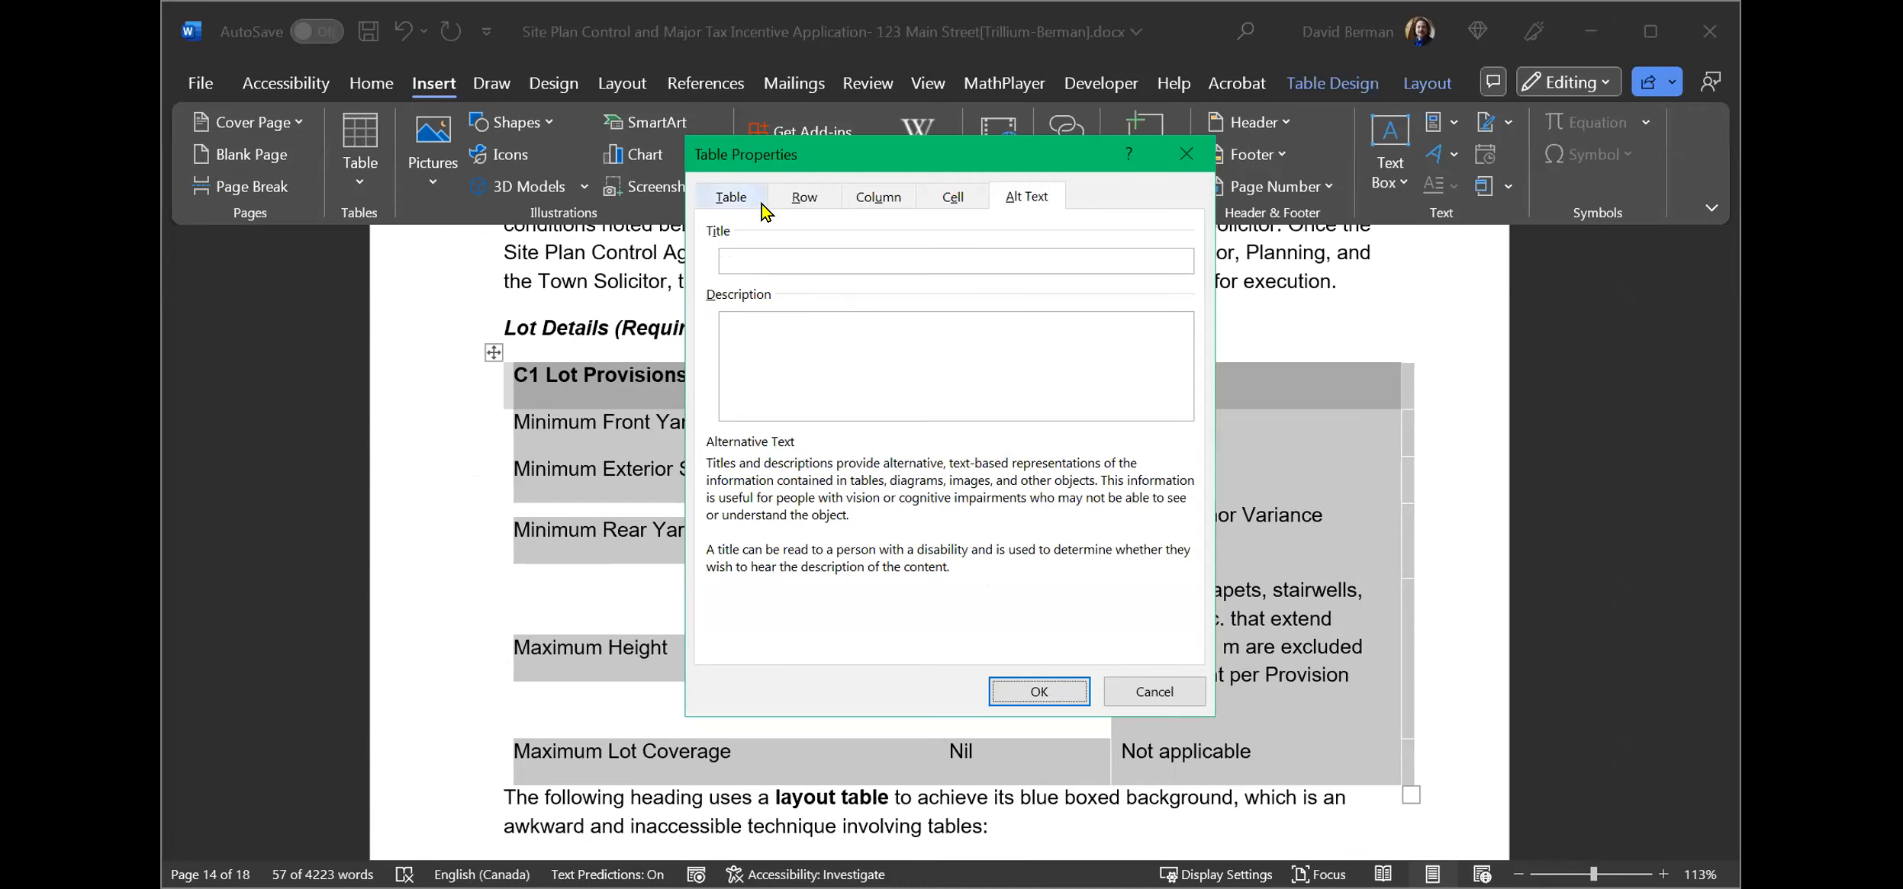
left_click(732, 197)
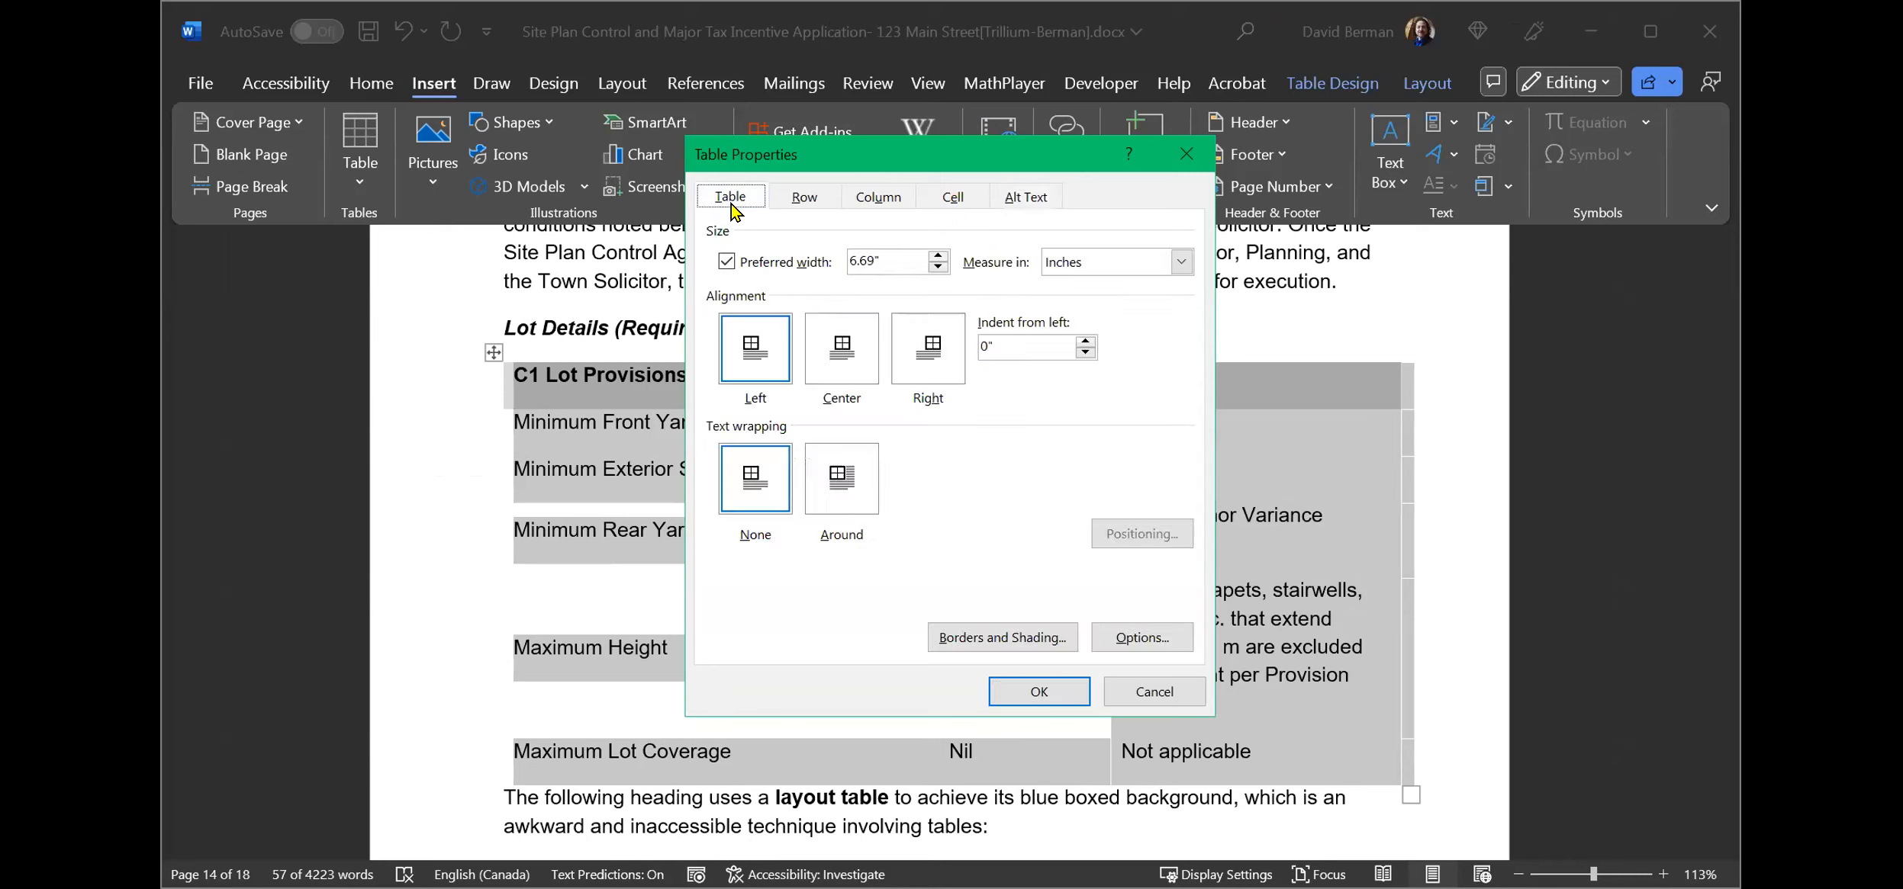
left_click(807, 197)
left_click(878, 197)
left_click(953, 197)
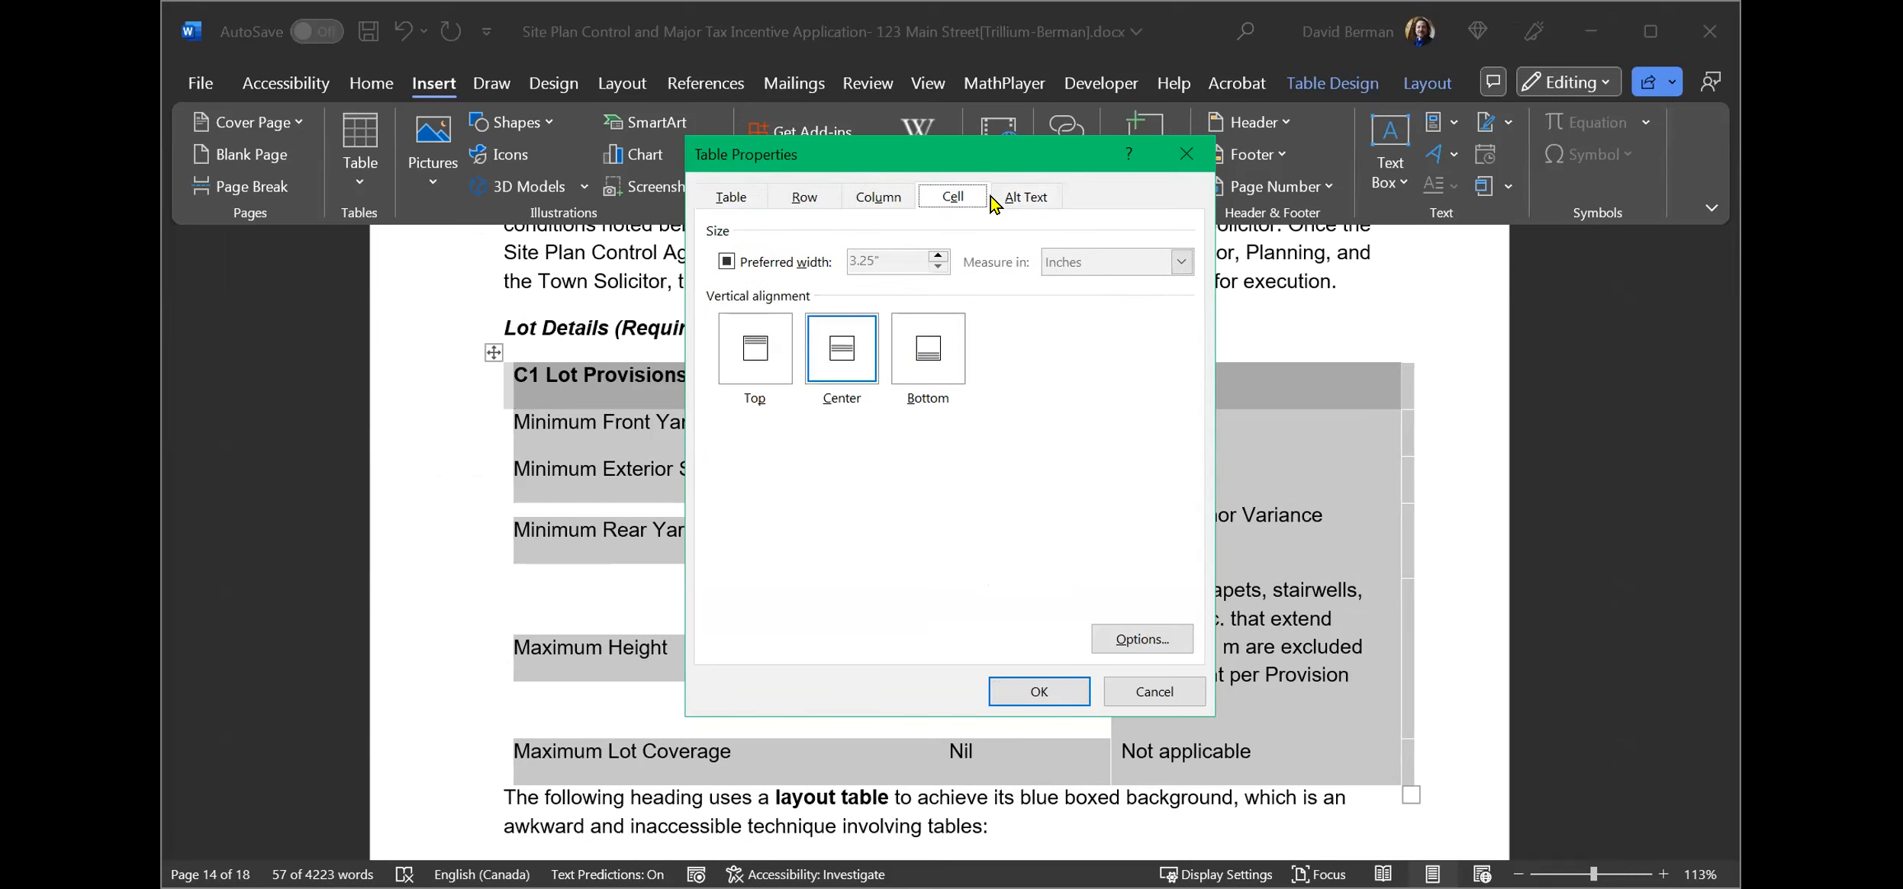
left_click(1026, 198)
left_click(731, 199)
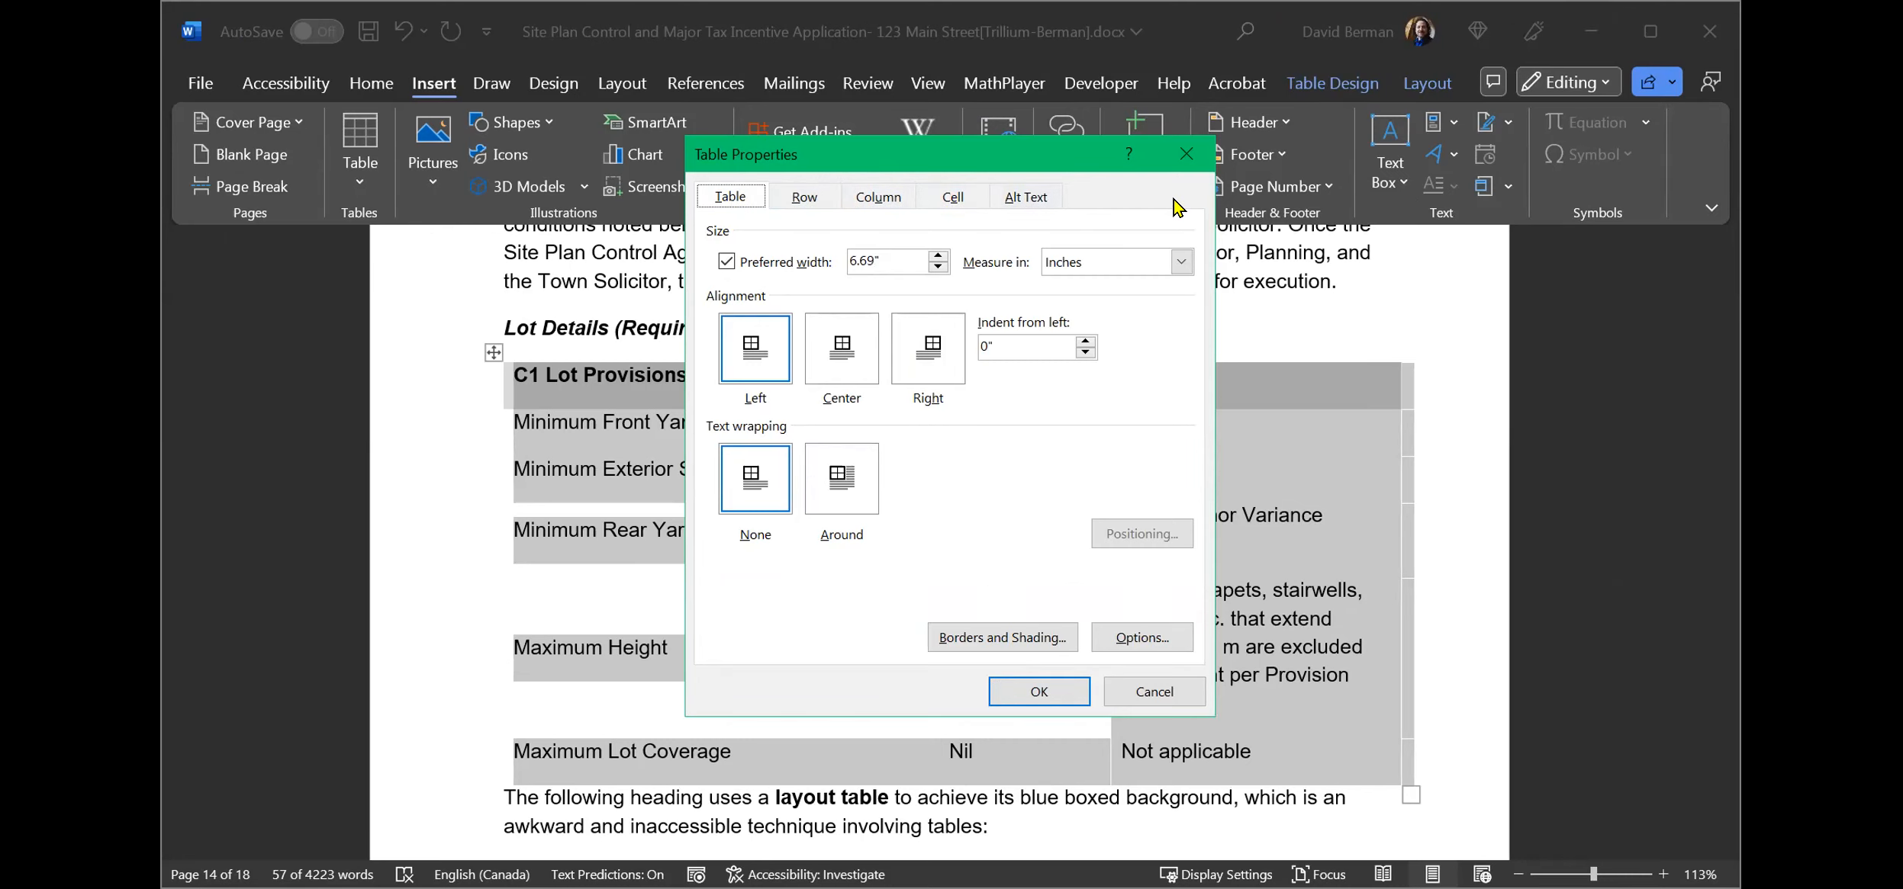
left_click(1187, 154)
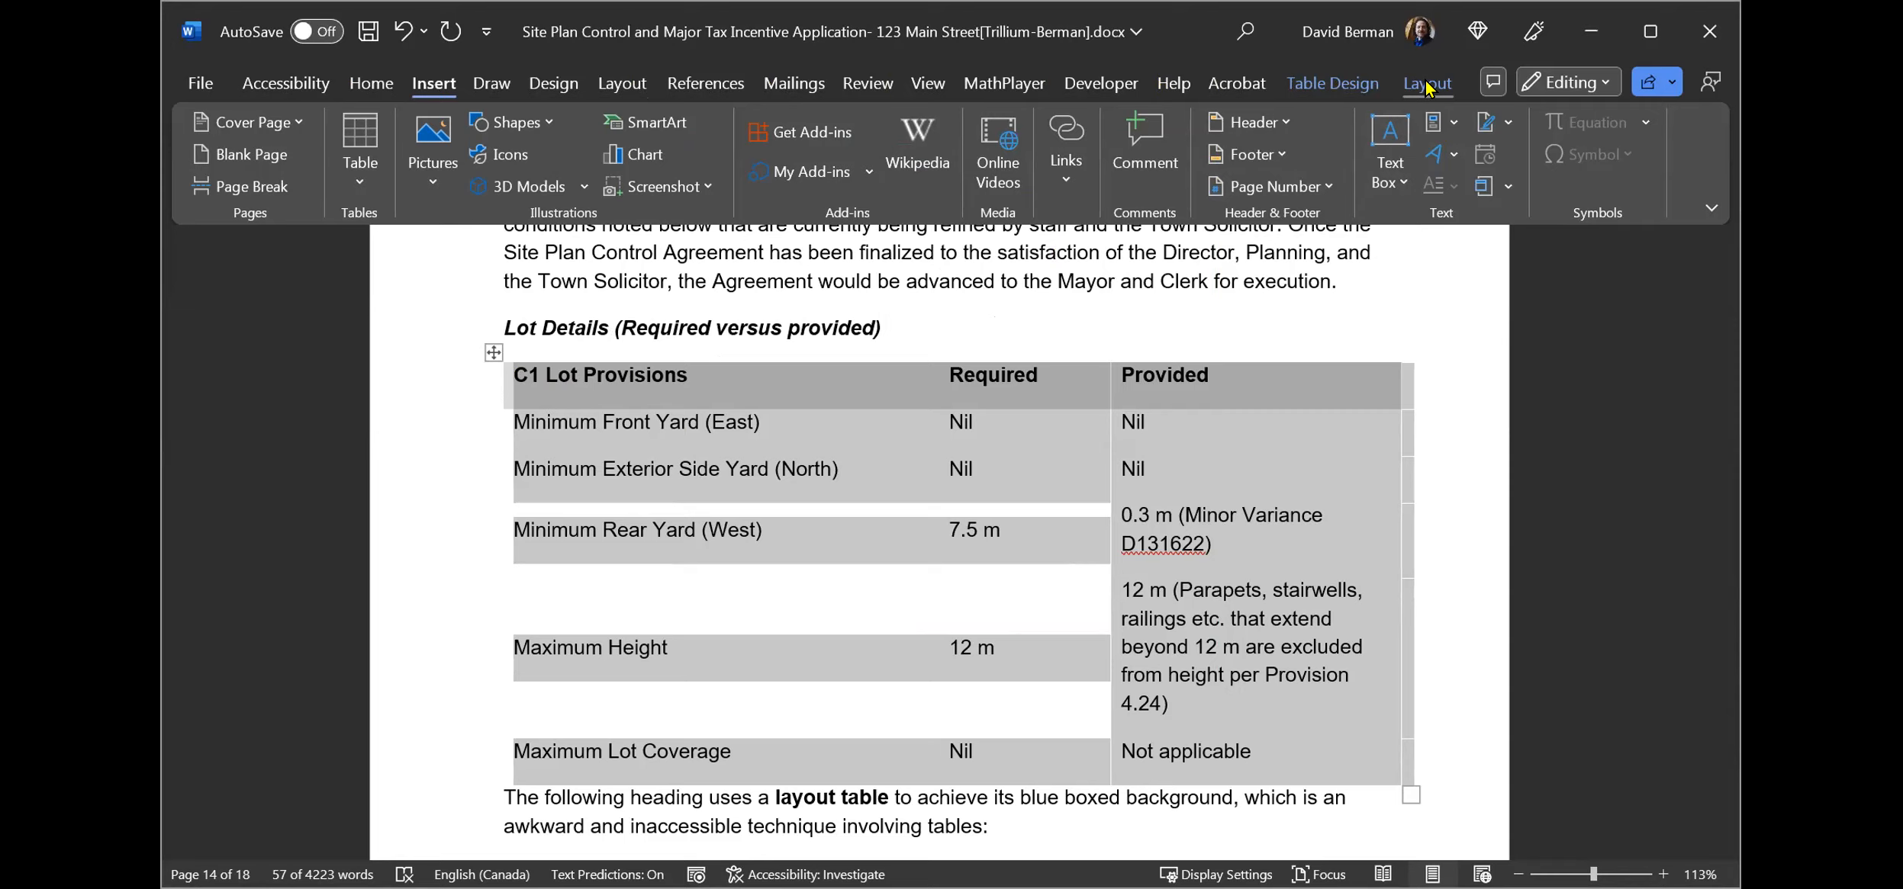
Apply All Borders to the whole table and turn on the Header Row table style option.
left_click(1339, 85)
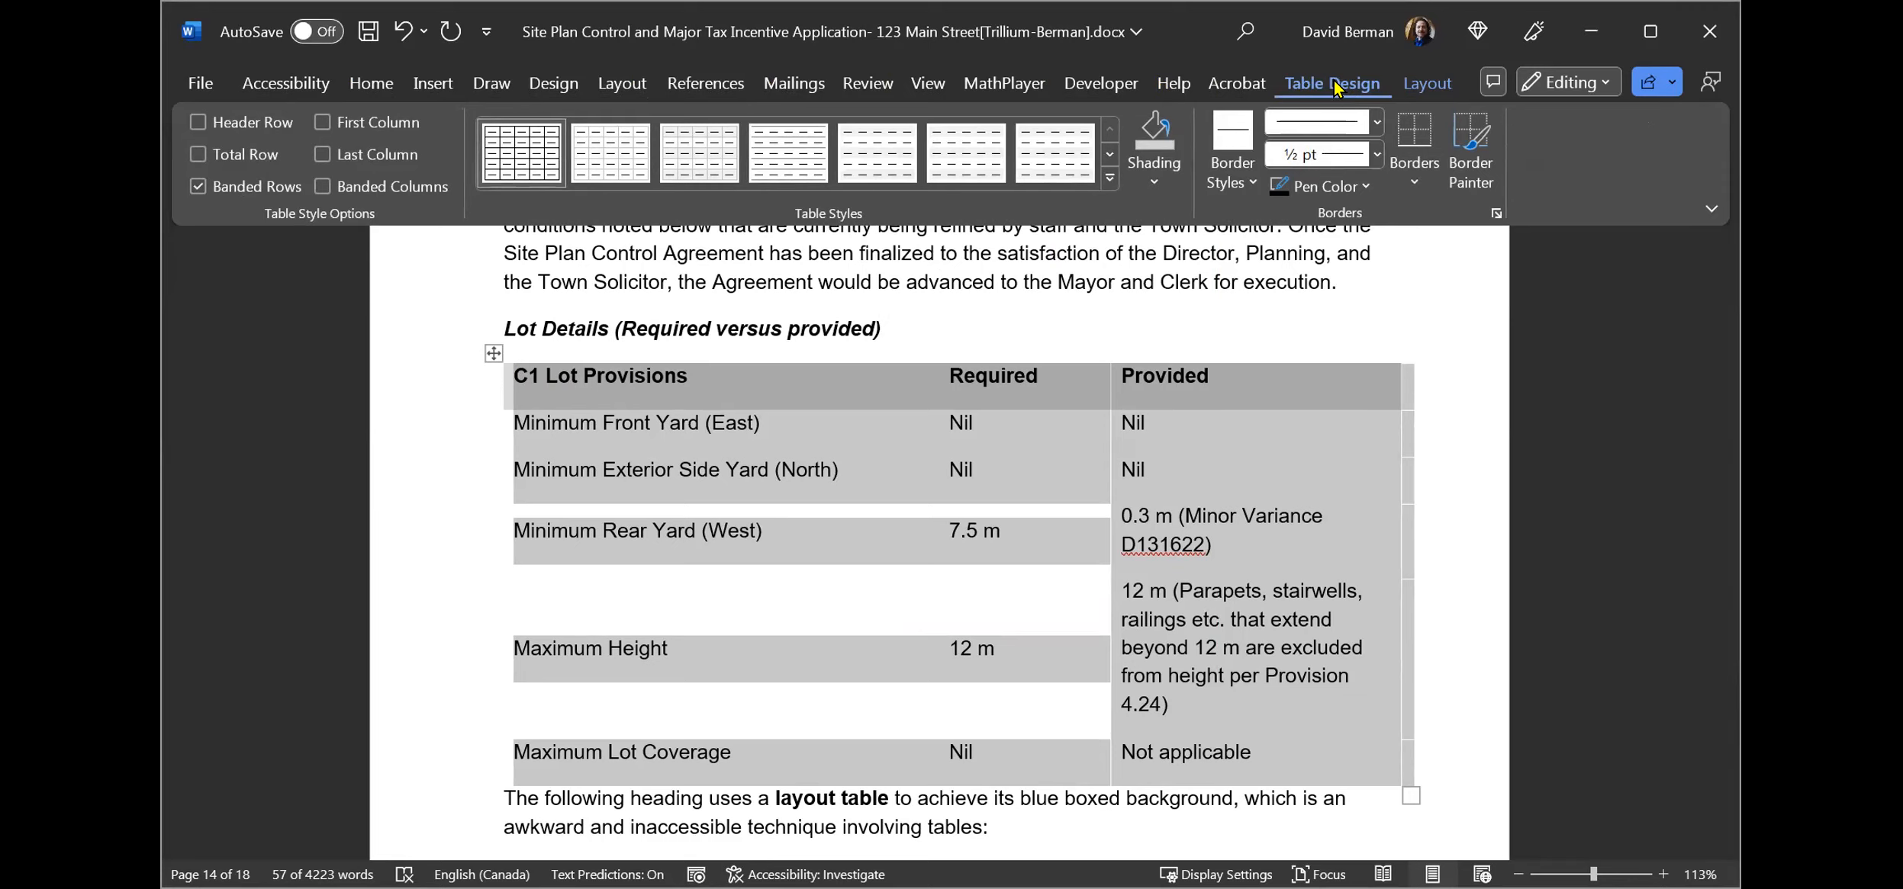
left_click(1413, 186)
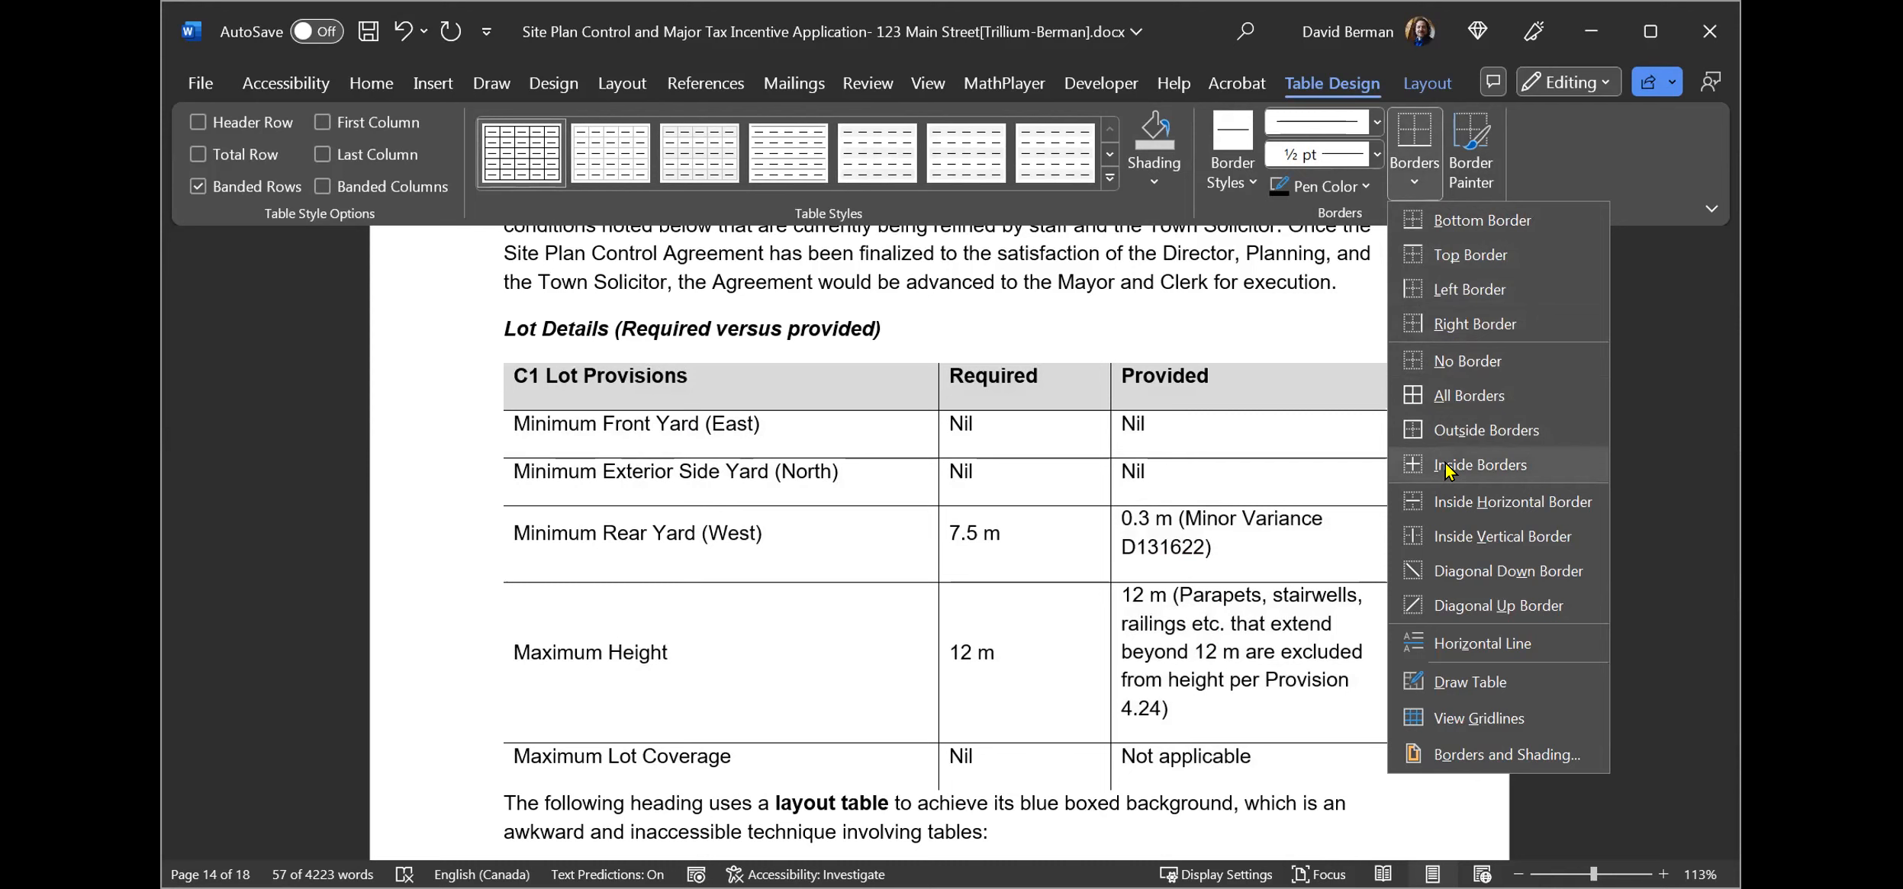
left_click(1442, 394)
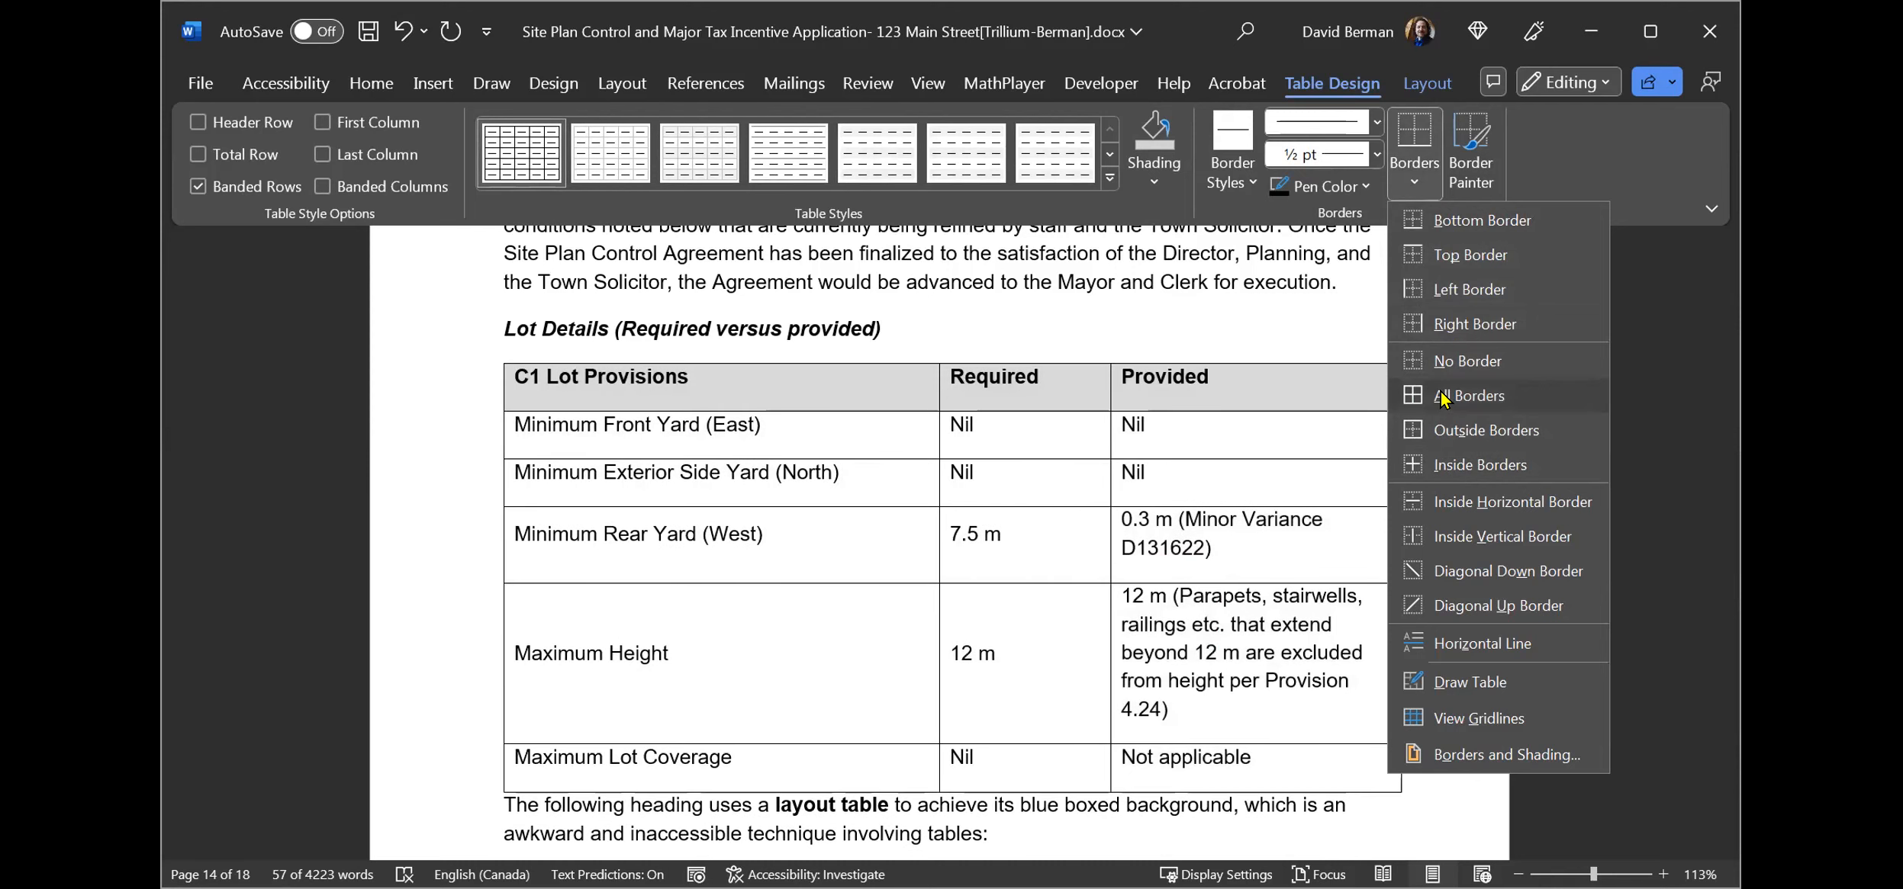
left_click(1437, 379)
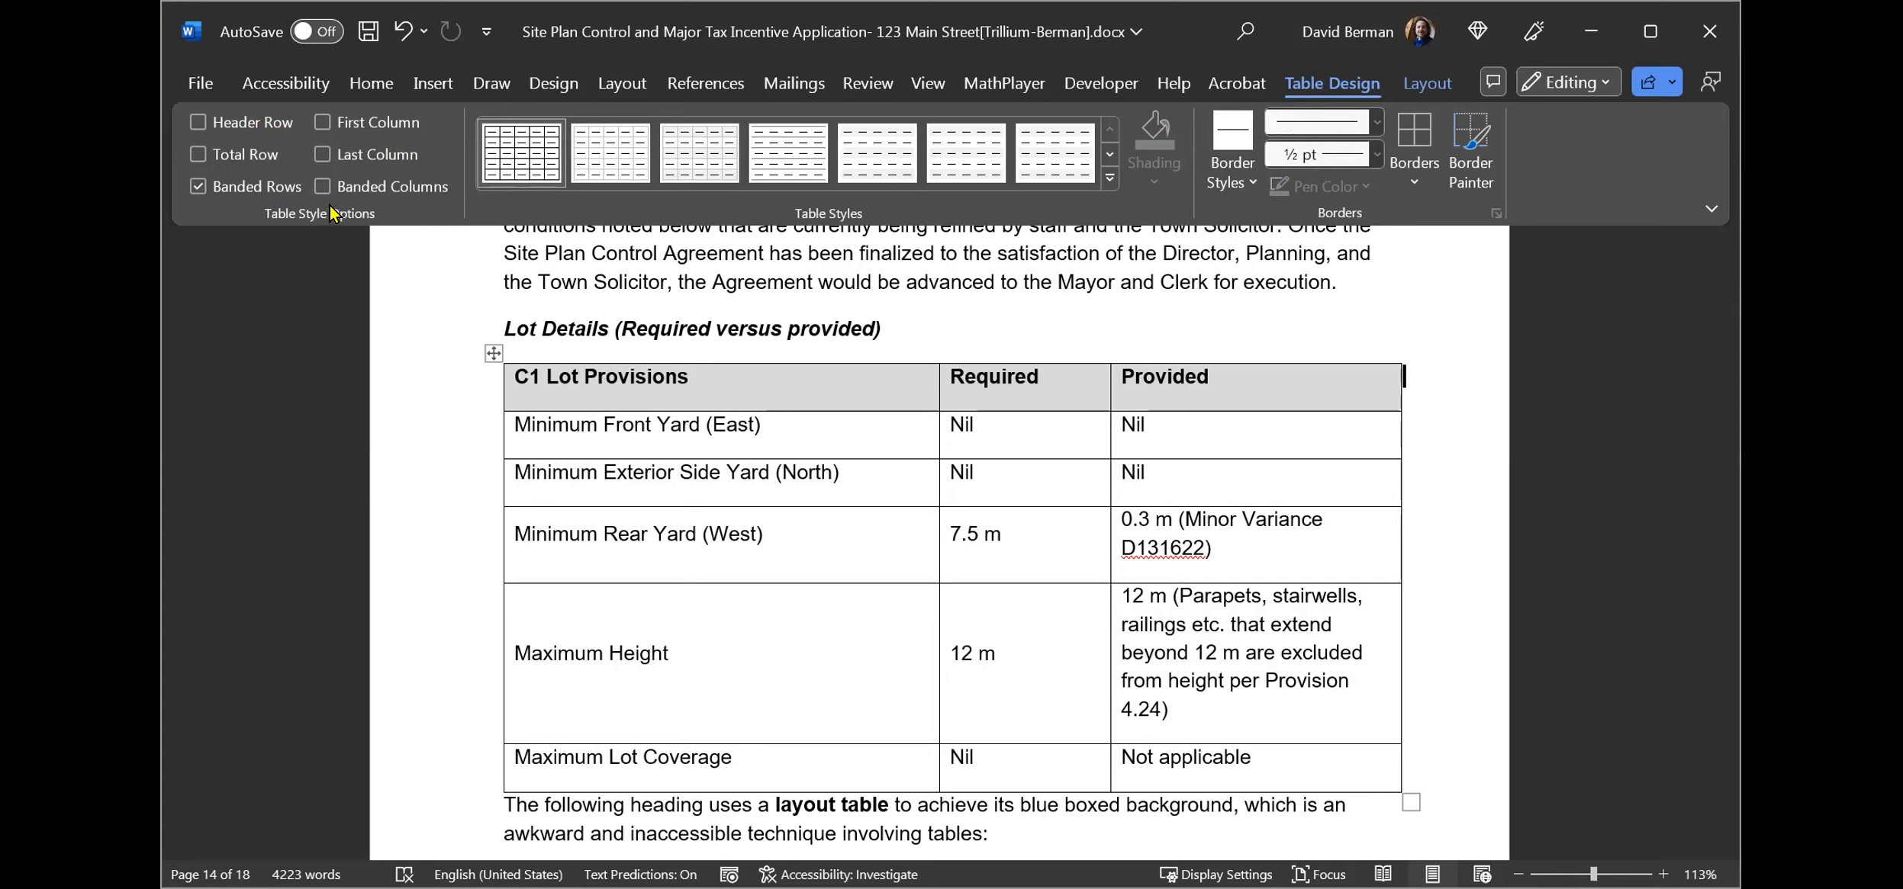
left_click(198, 125)
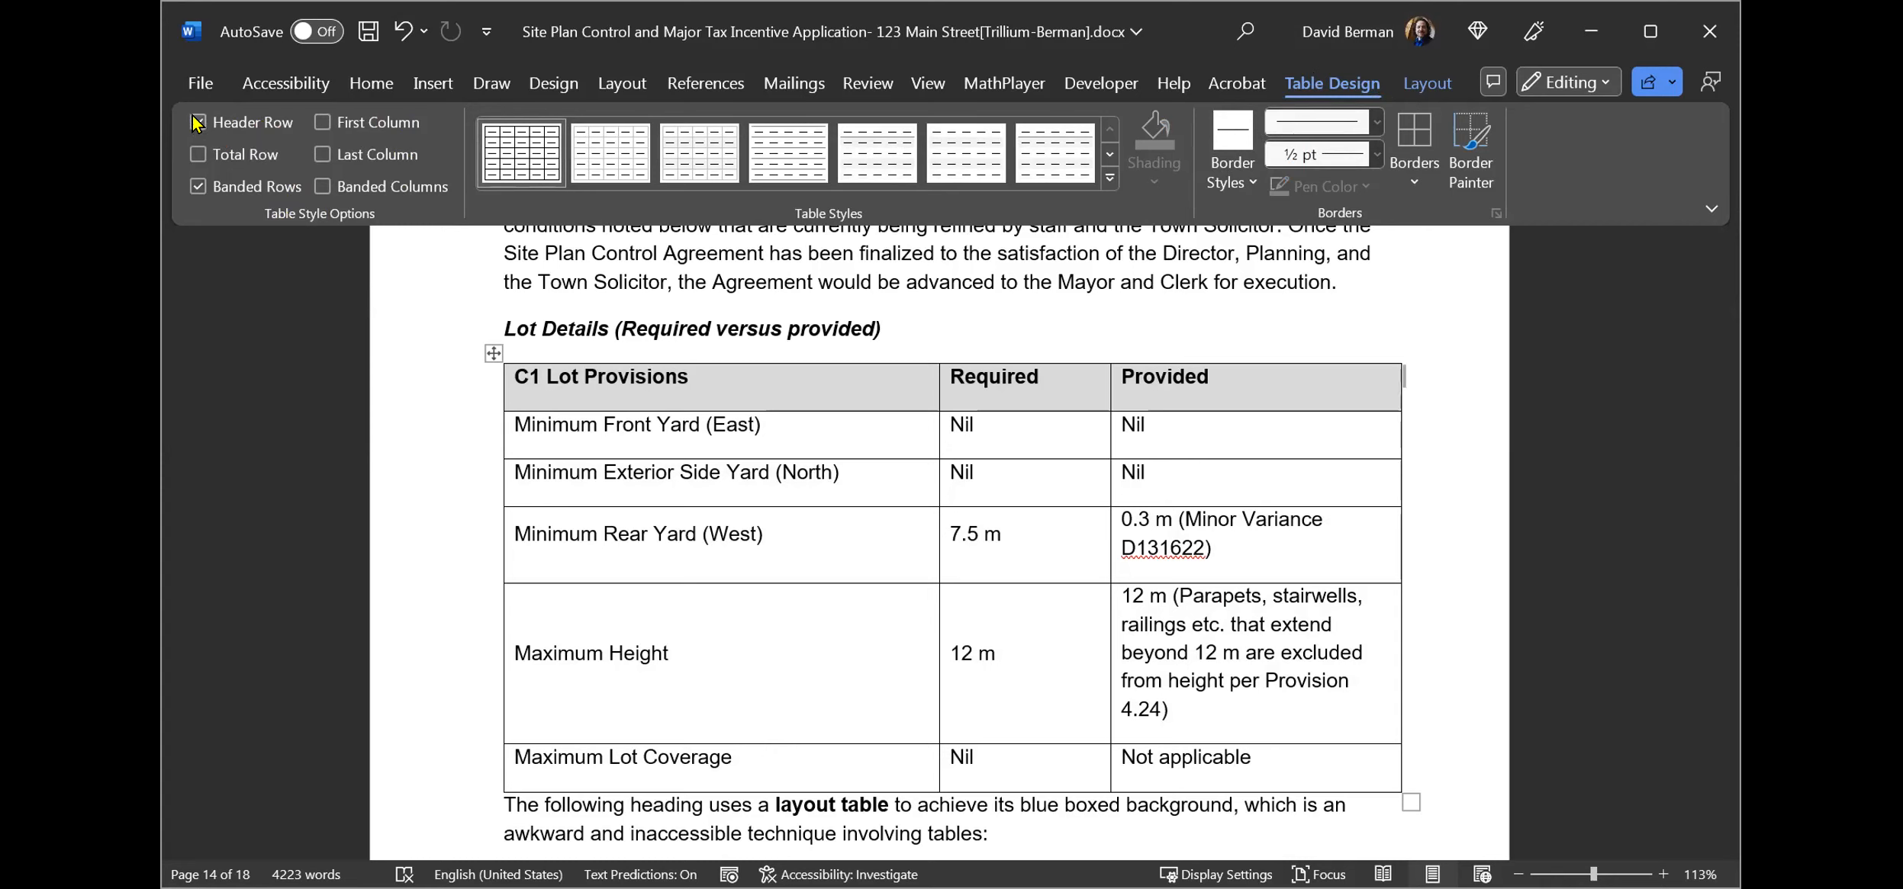
left_click(197, 122)
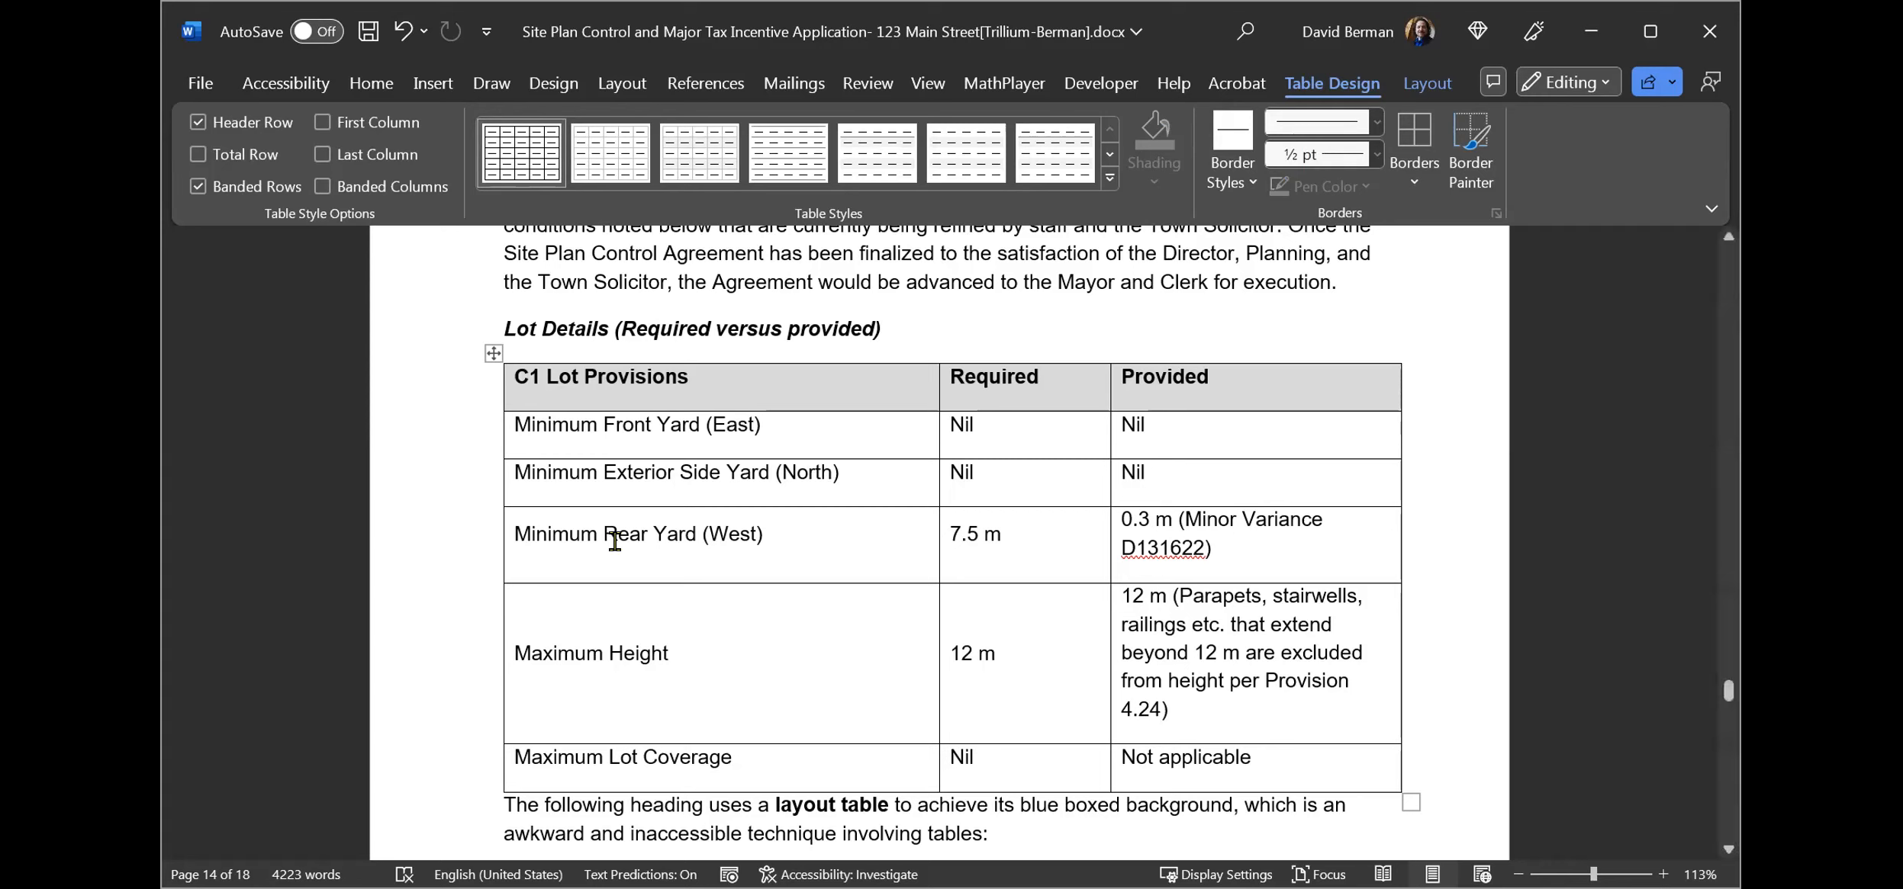
Select the whole table and set its rows to repeat as header row at the top of each page in Table Properties.
left_click(488, 350)
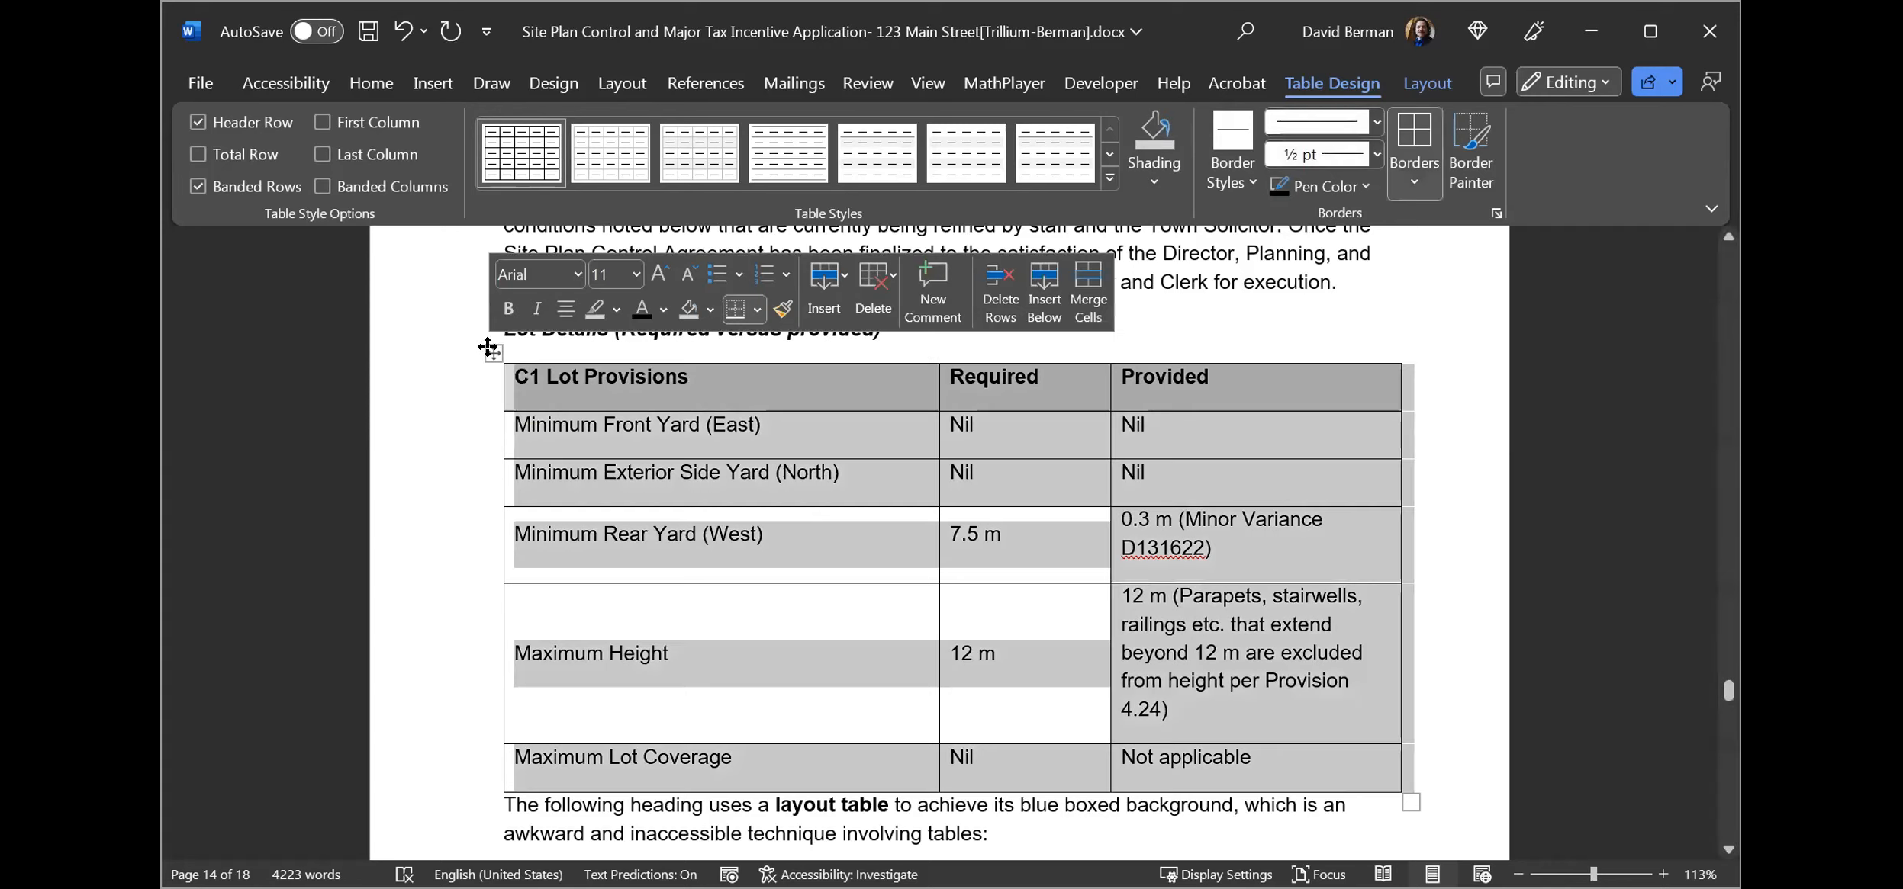
right_click(487, 350)
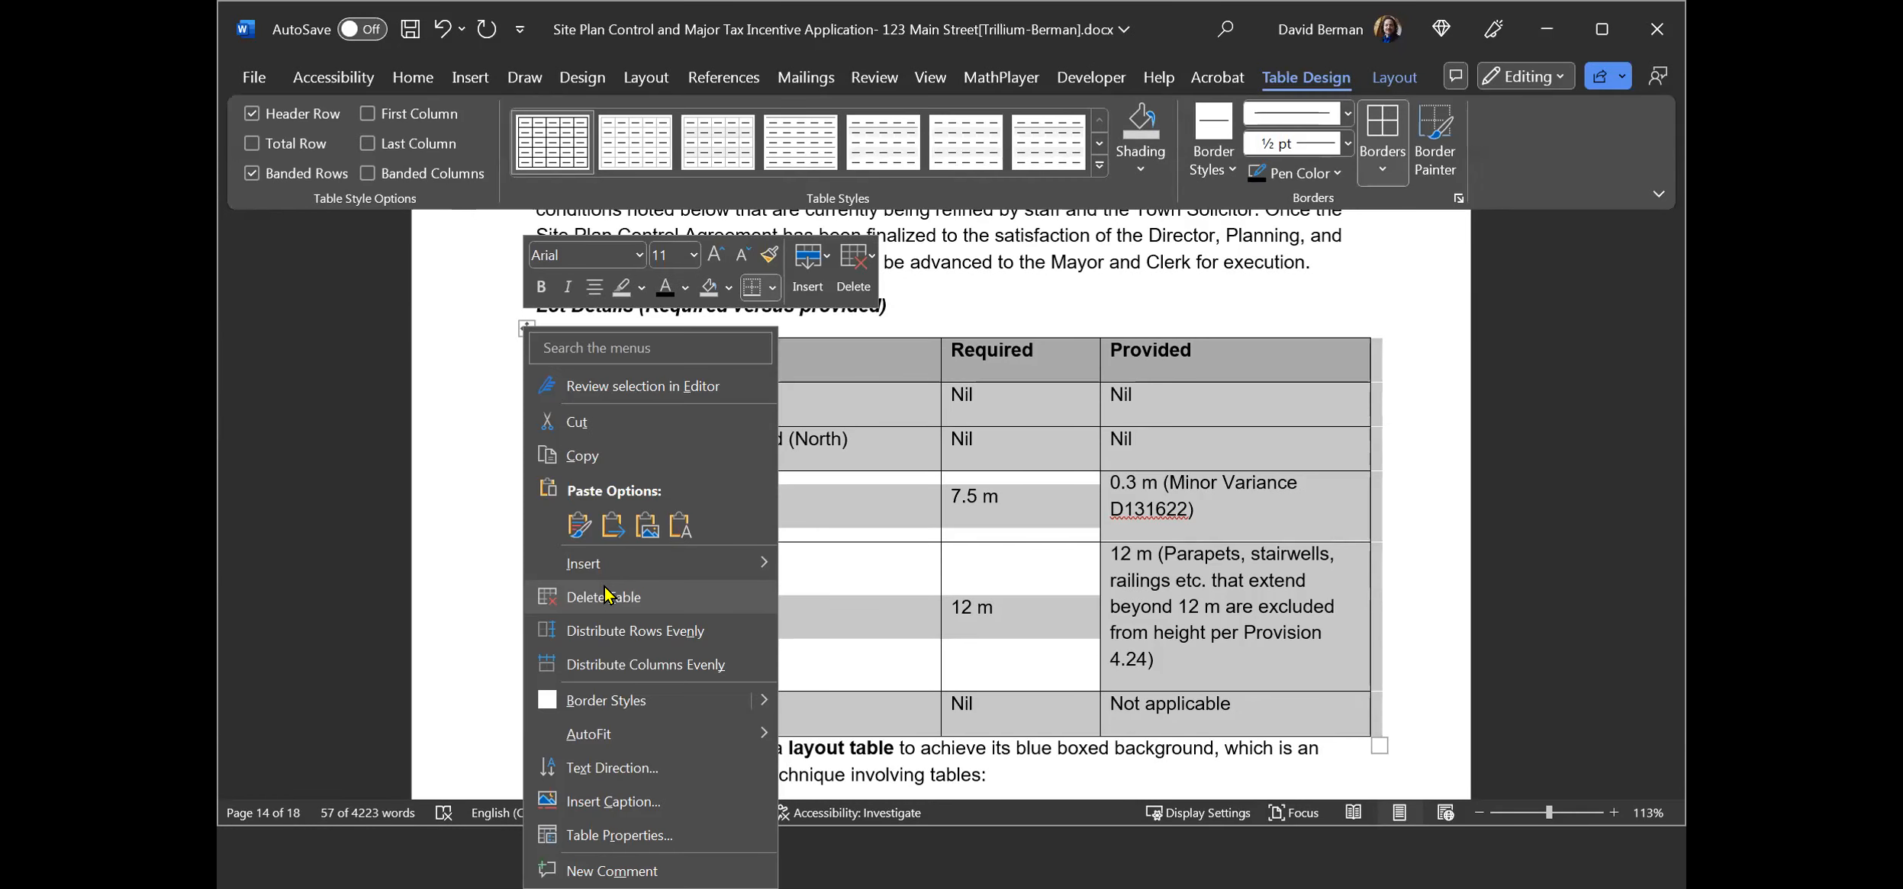
left_click(618, 835)
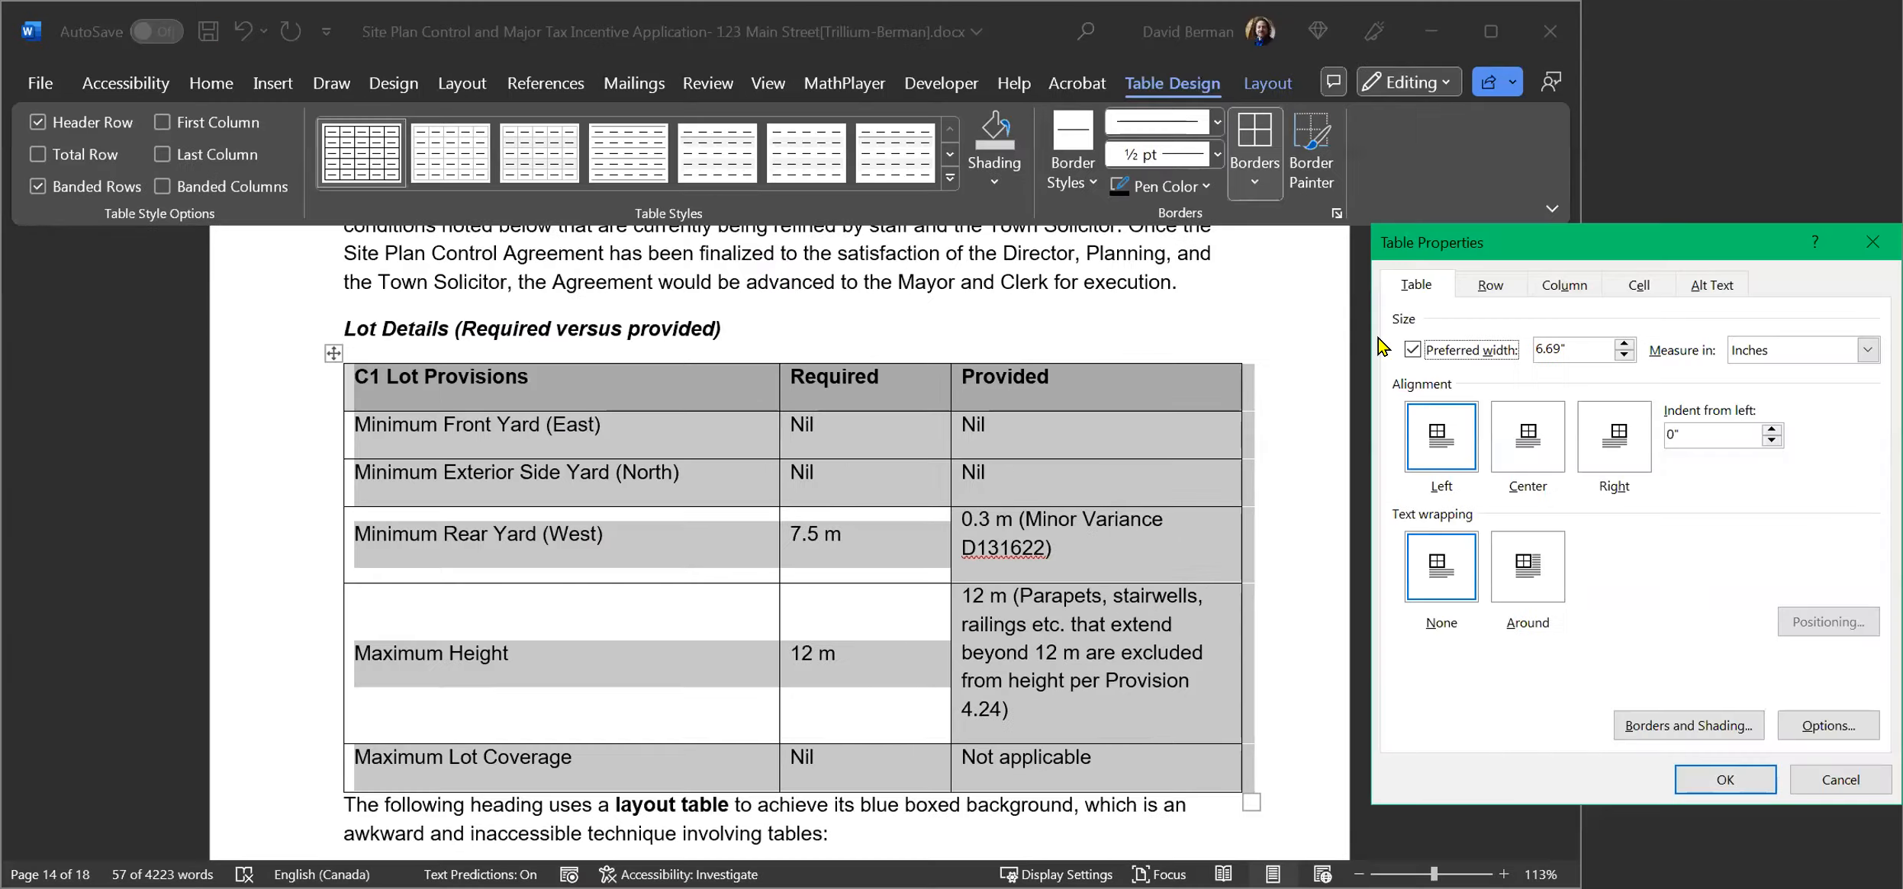
left_click(1487, 295)
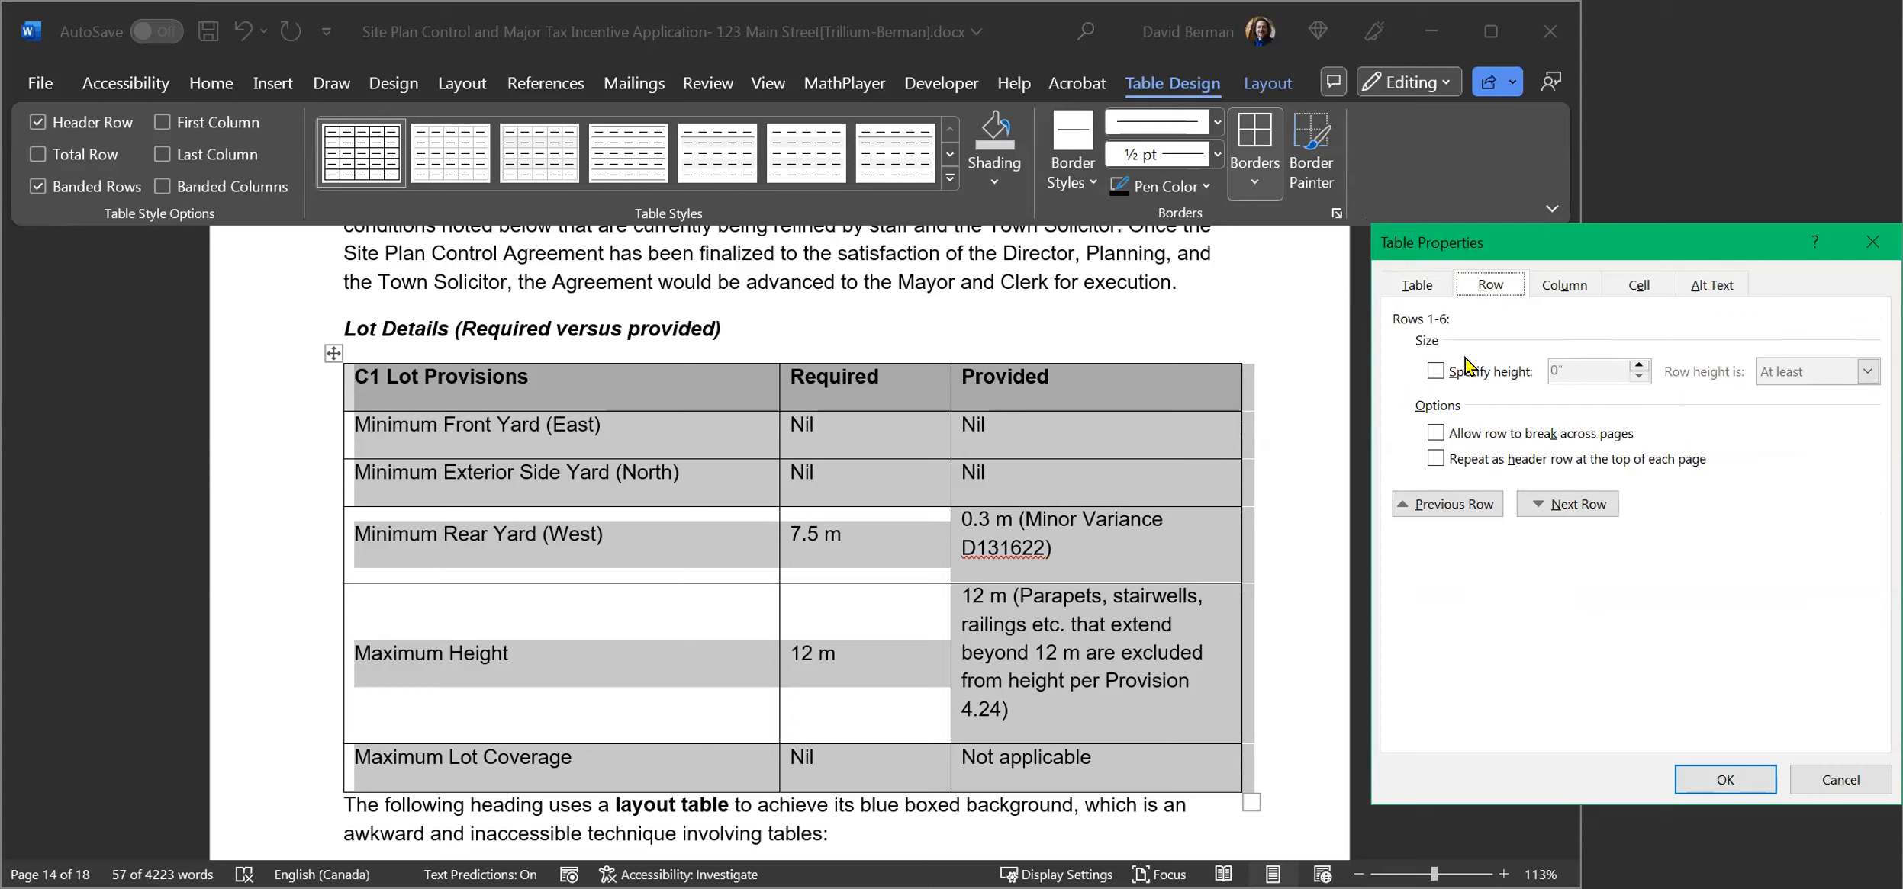
left_click(1435, 460)
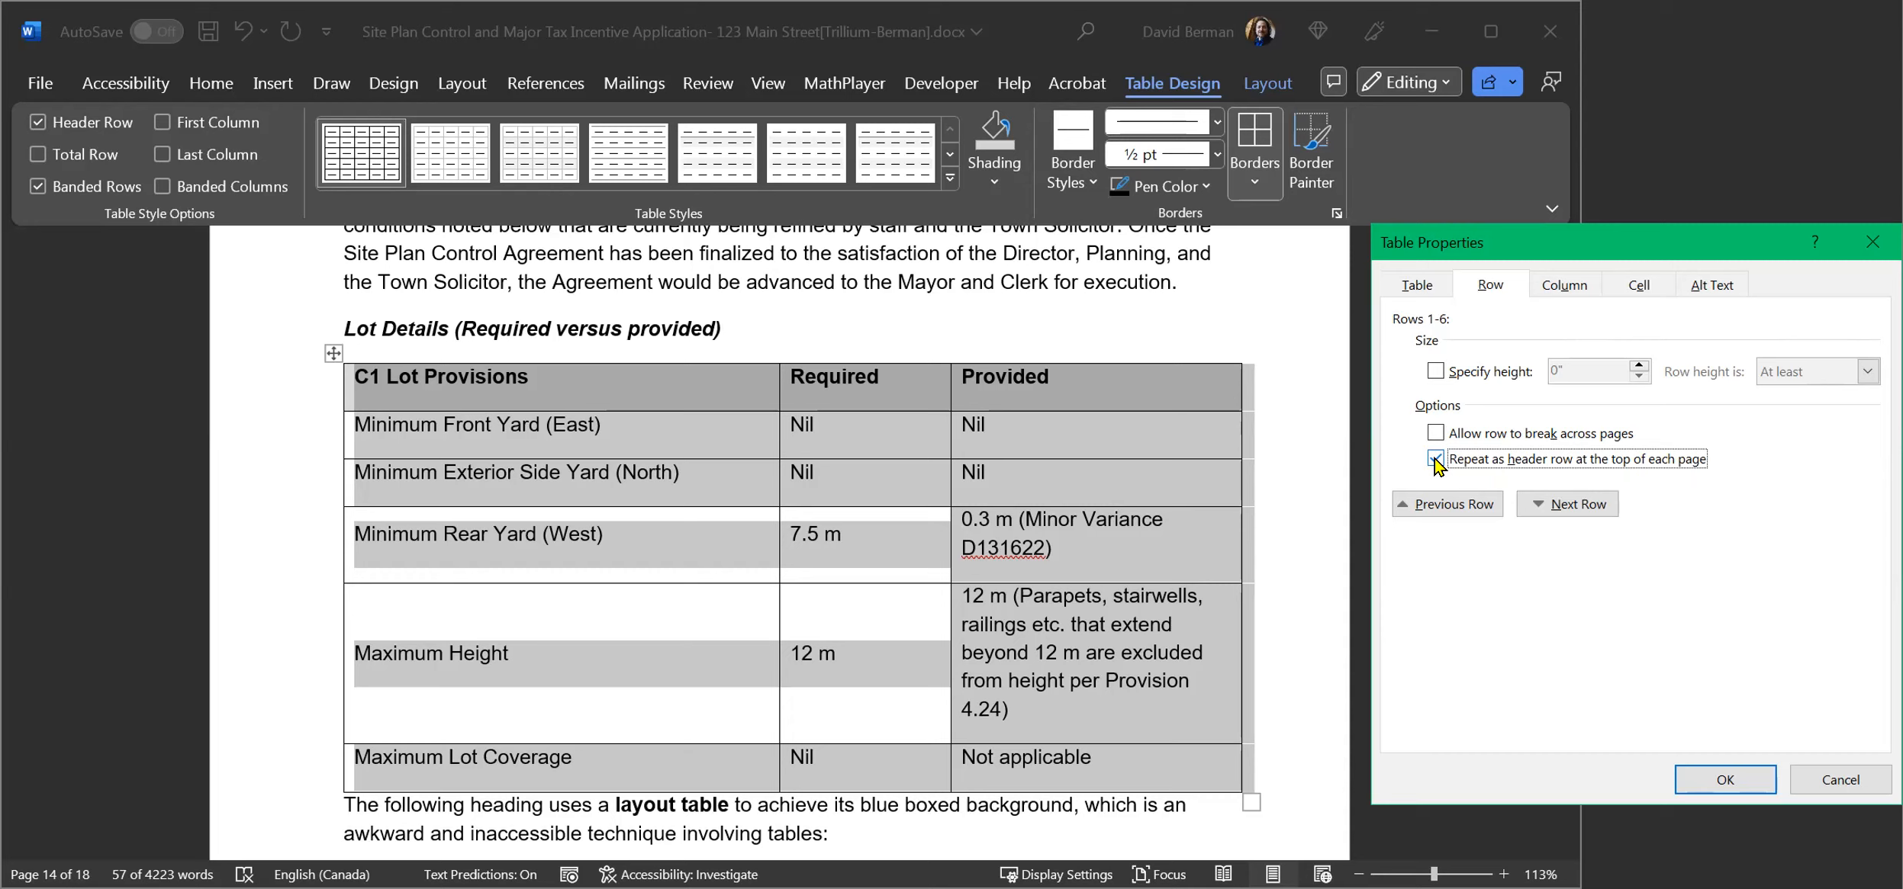
left_click(1717, 782)
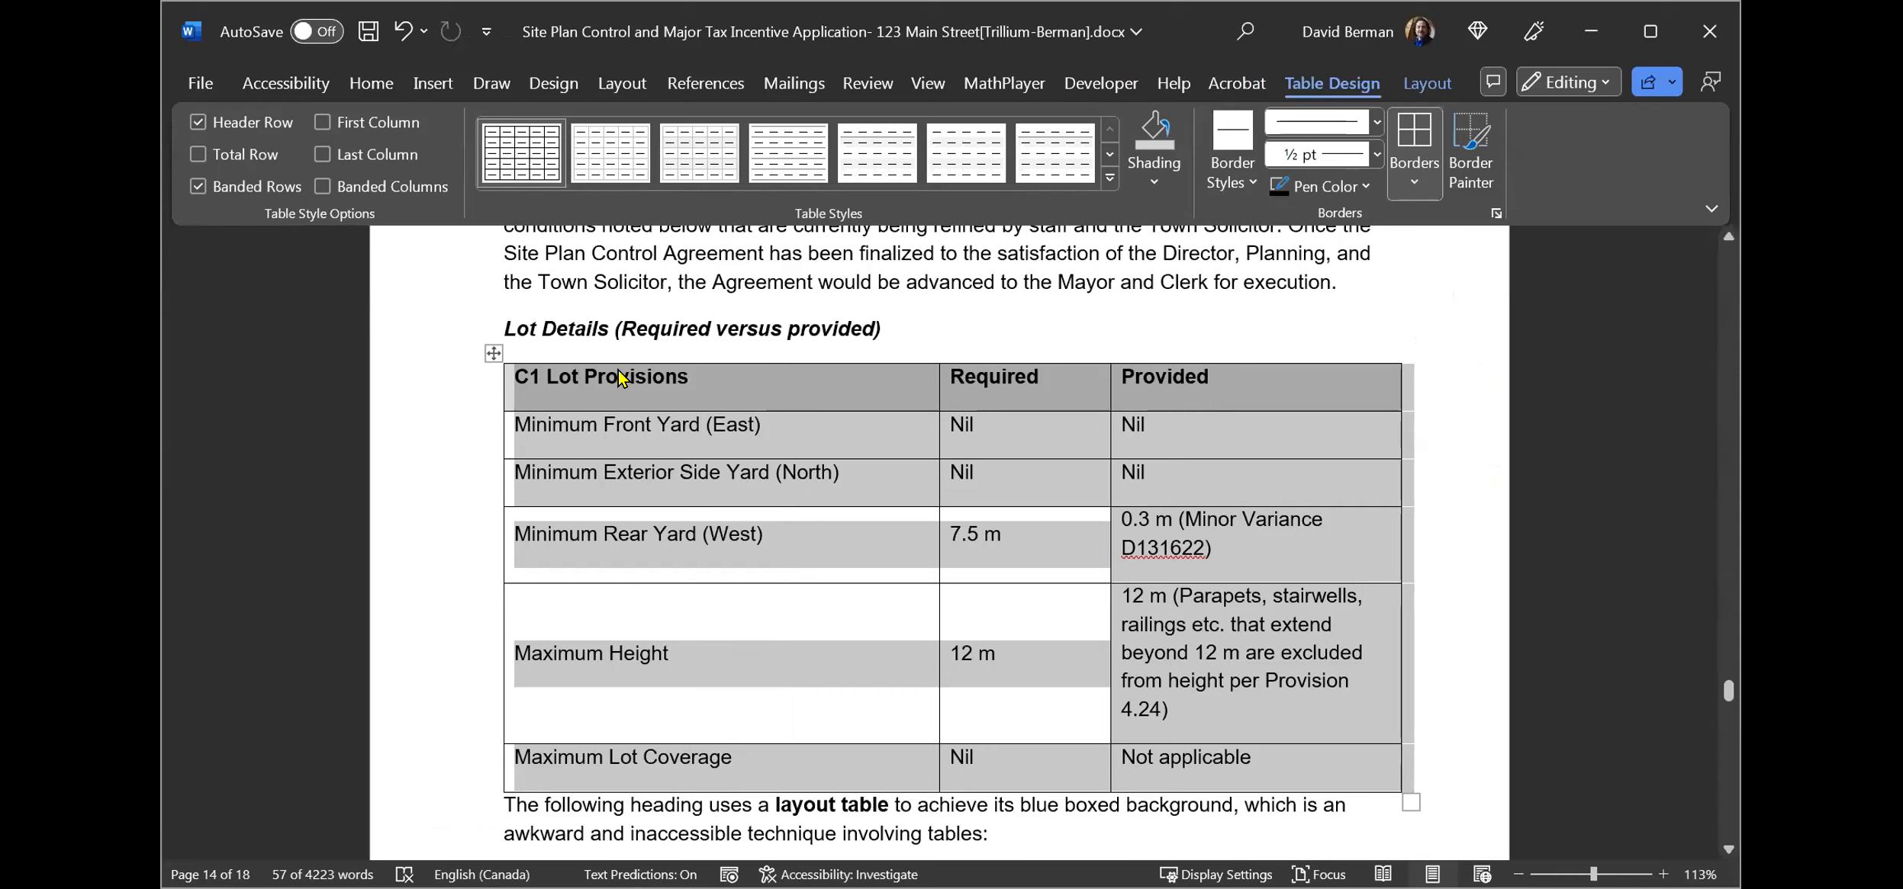
Add the table's alt-text description: Table of Lot Details with columns "C1 Lot Provisions", "Required", and "Provided" with rows for each attributes of the lot.
left_click(592, 334)
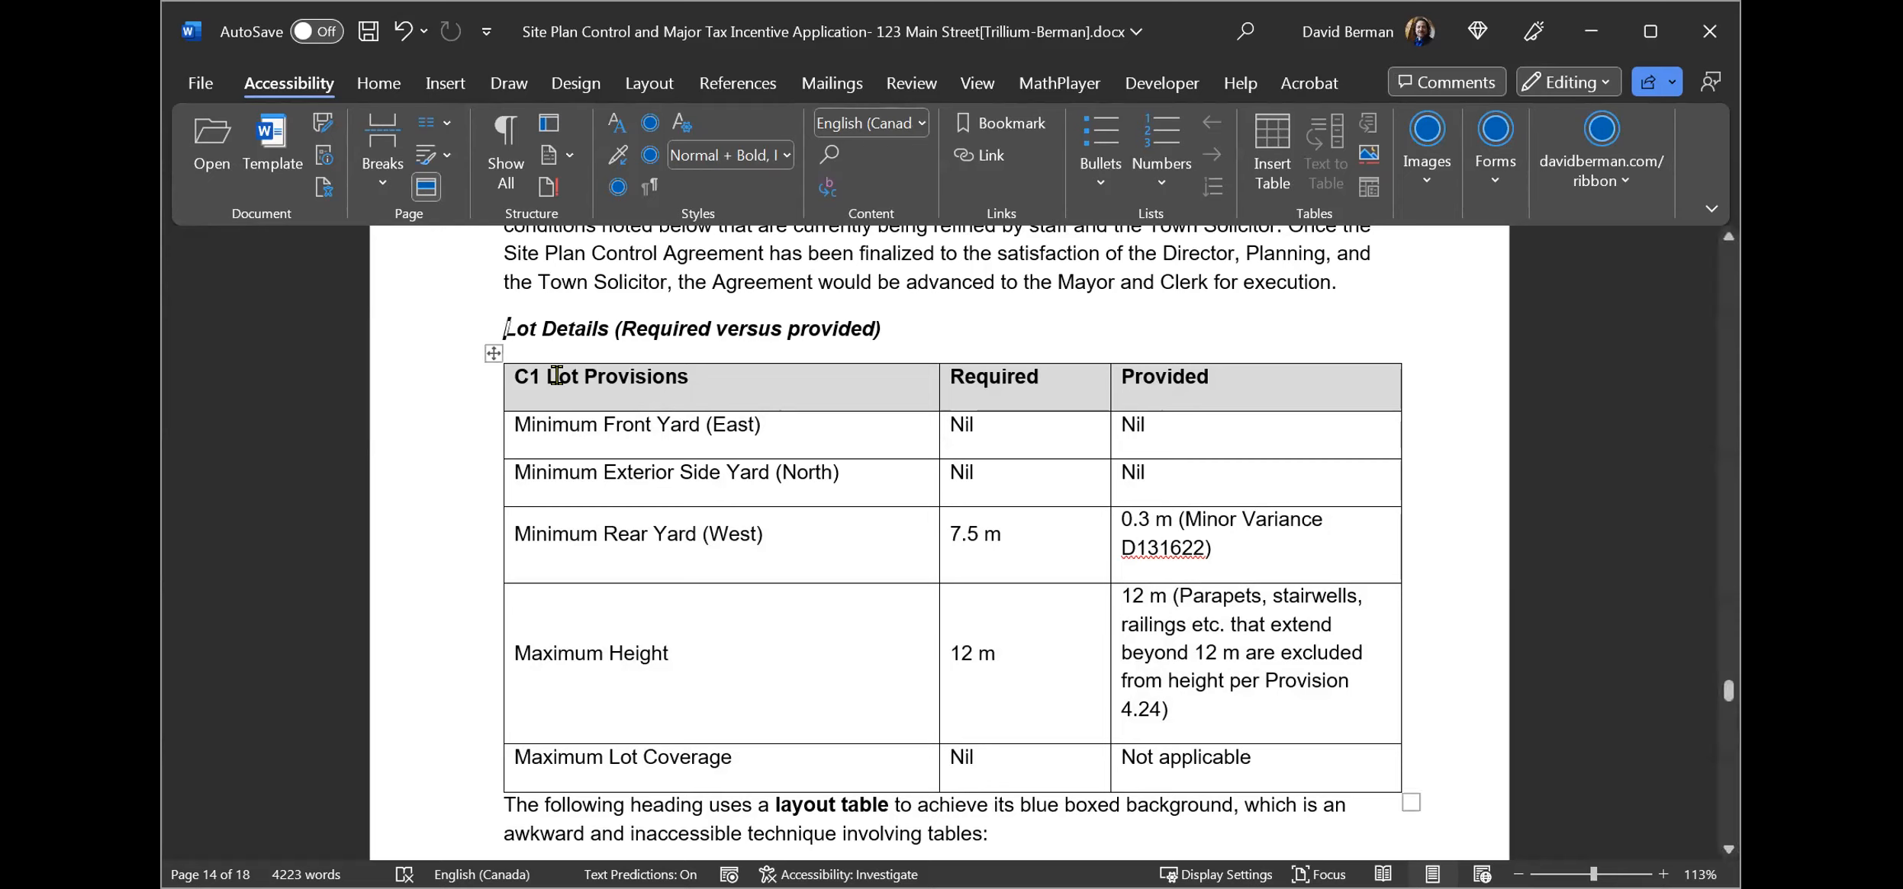
right_click(491, 351)
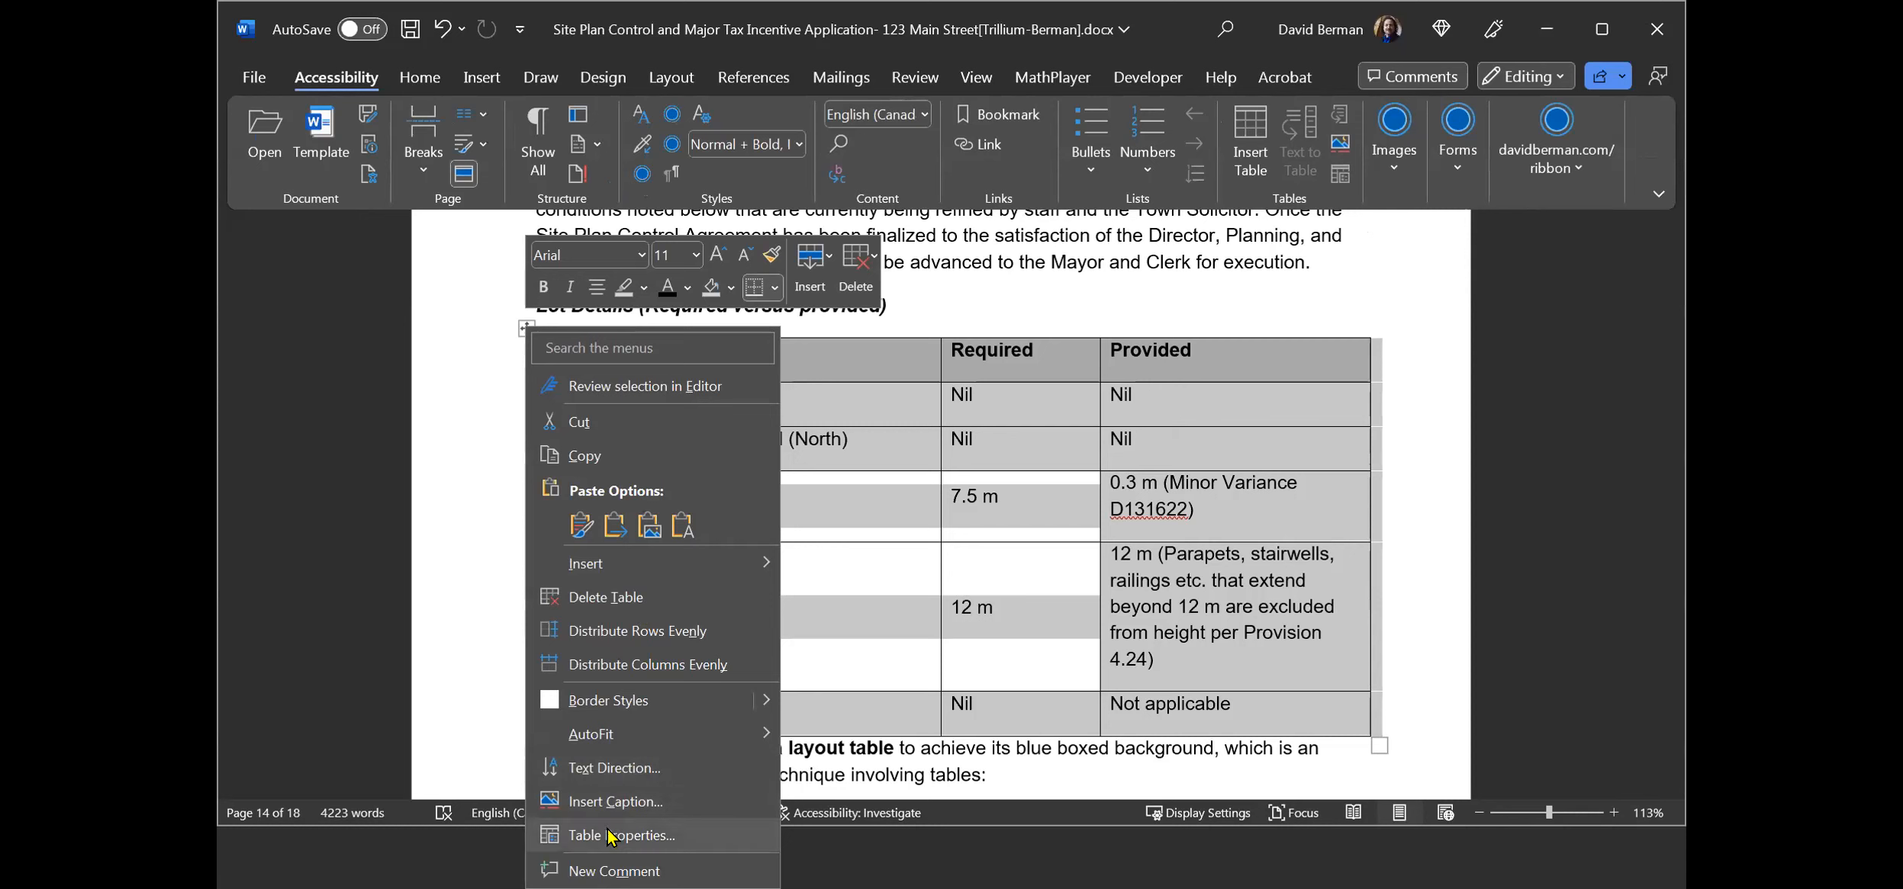
left_click(610, 836)
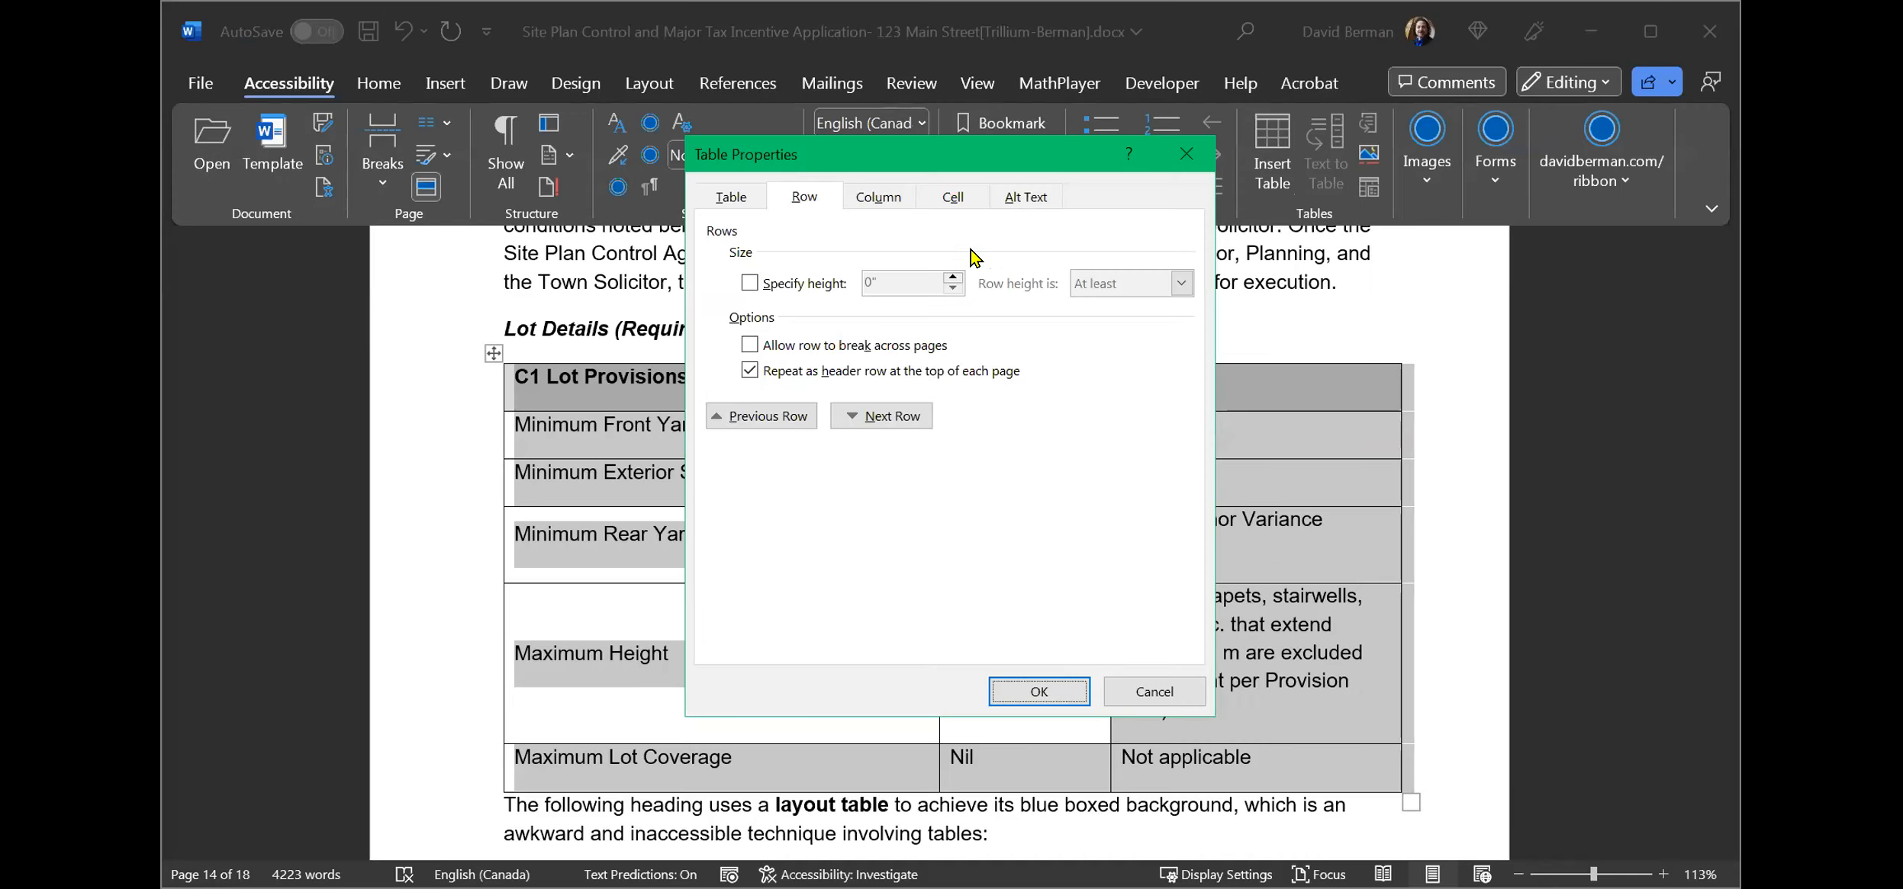
left_click(1023, 197)
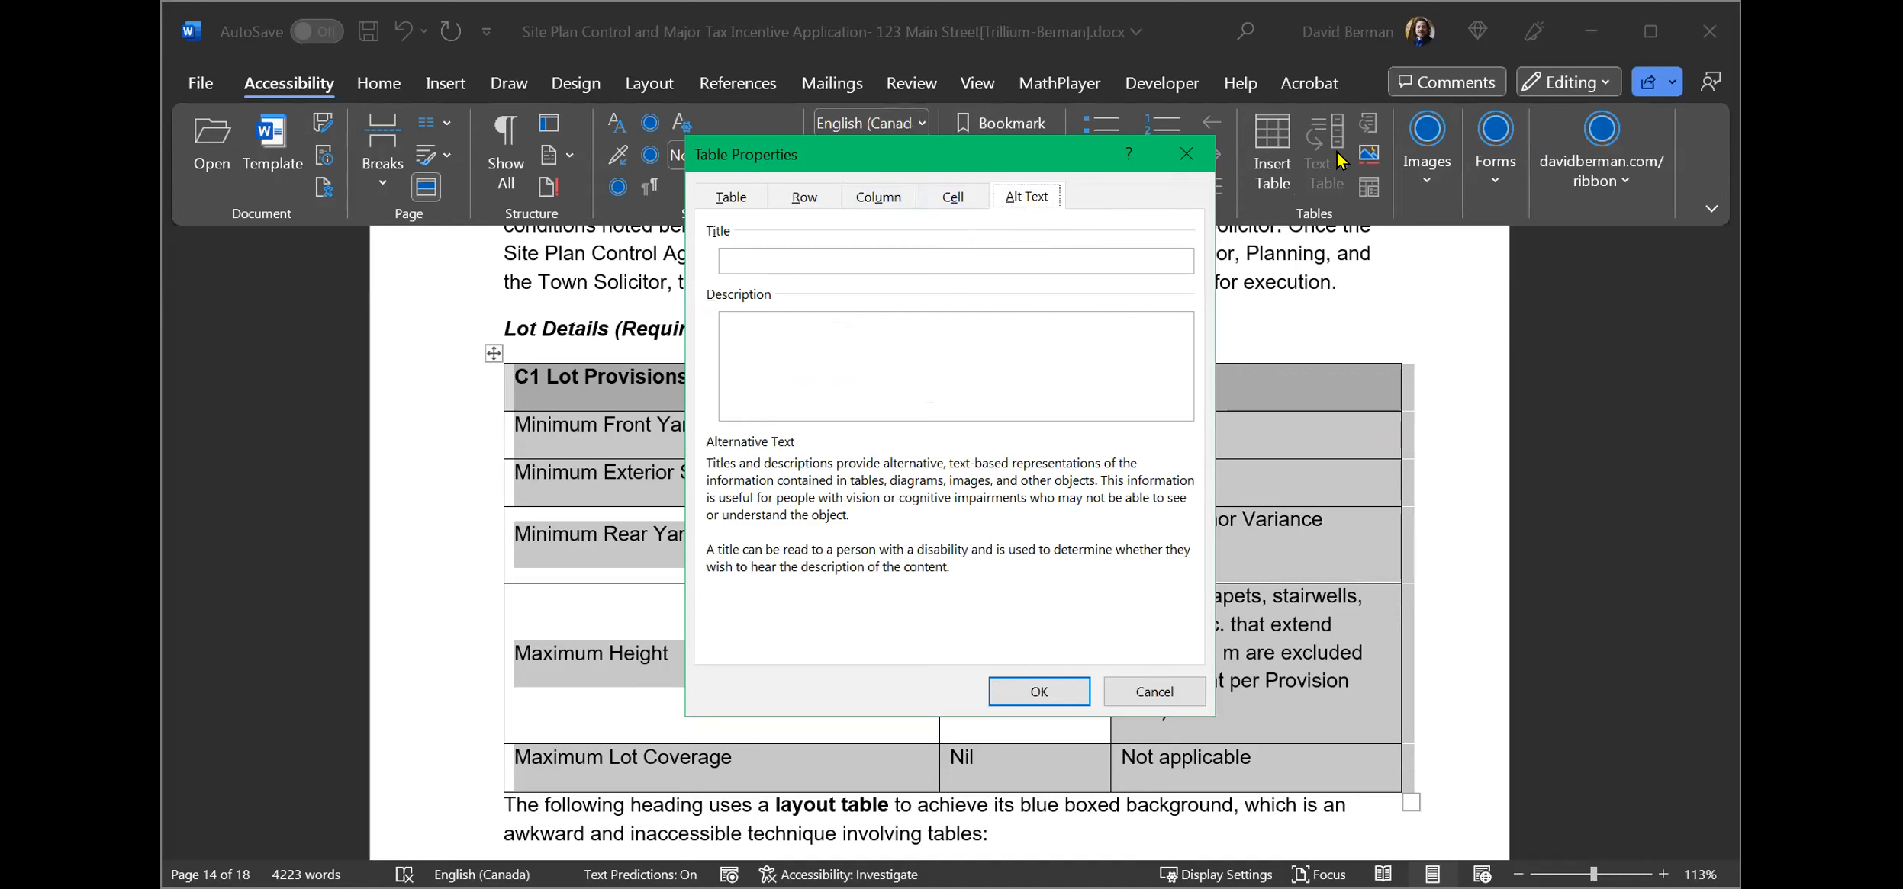
left_click_drag(1337, 160, 1336, 161)
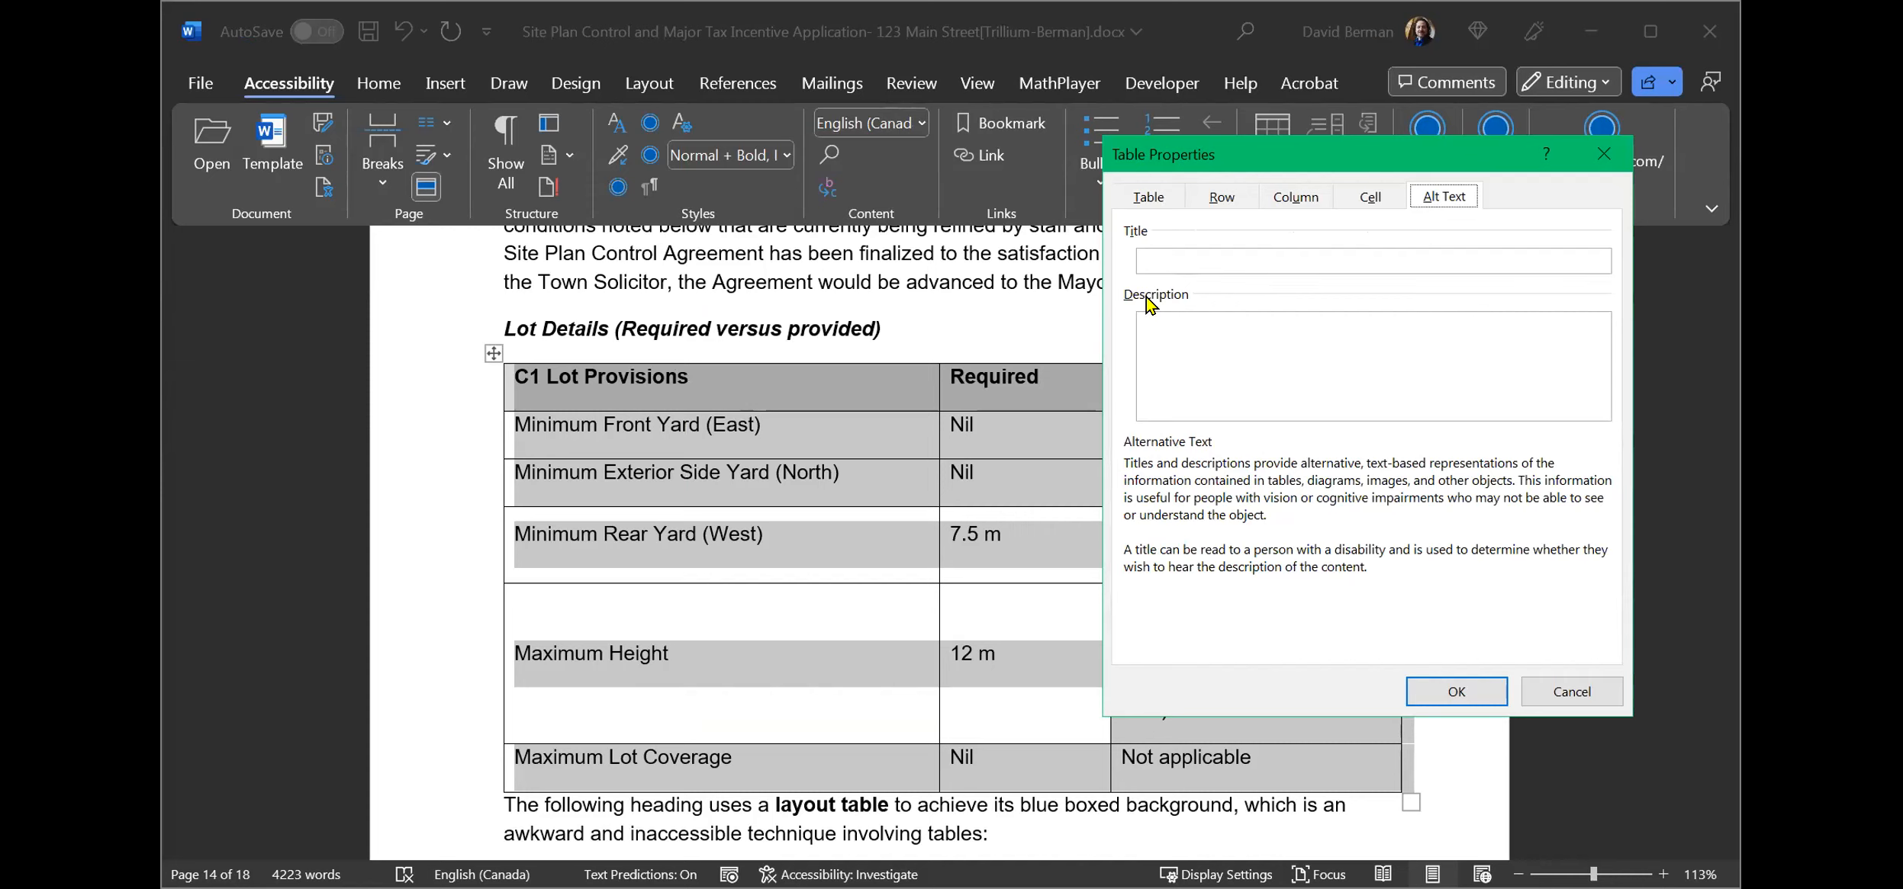
left_click(1182, 350)
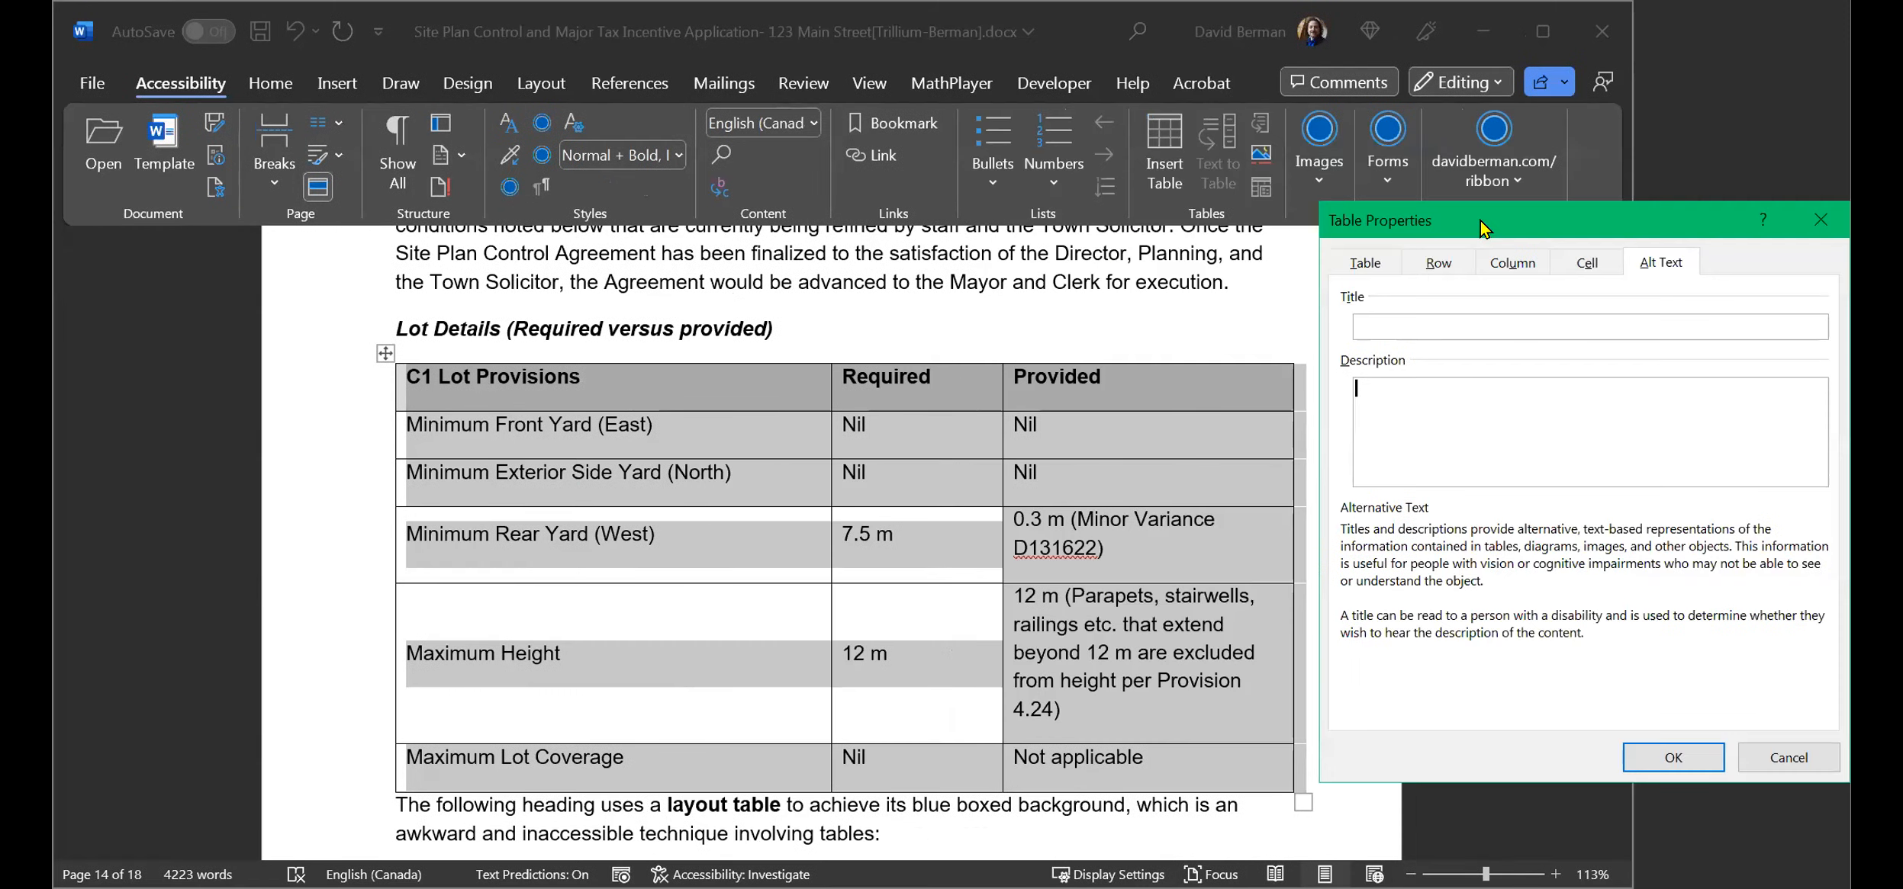
type("Table of Lot Details with columns \"C")
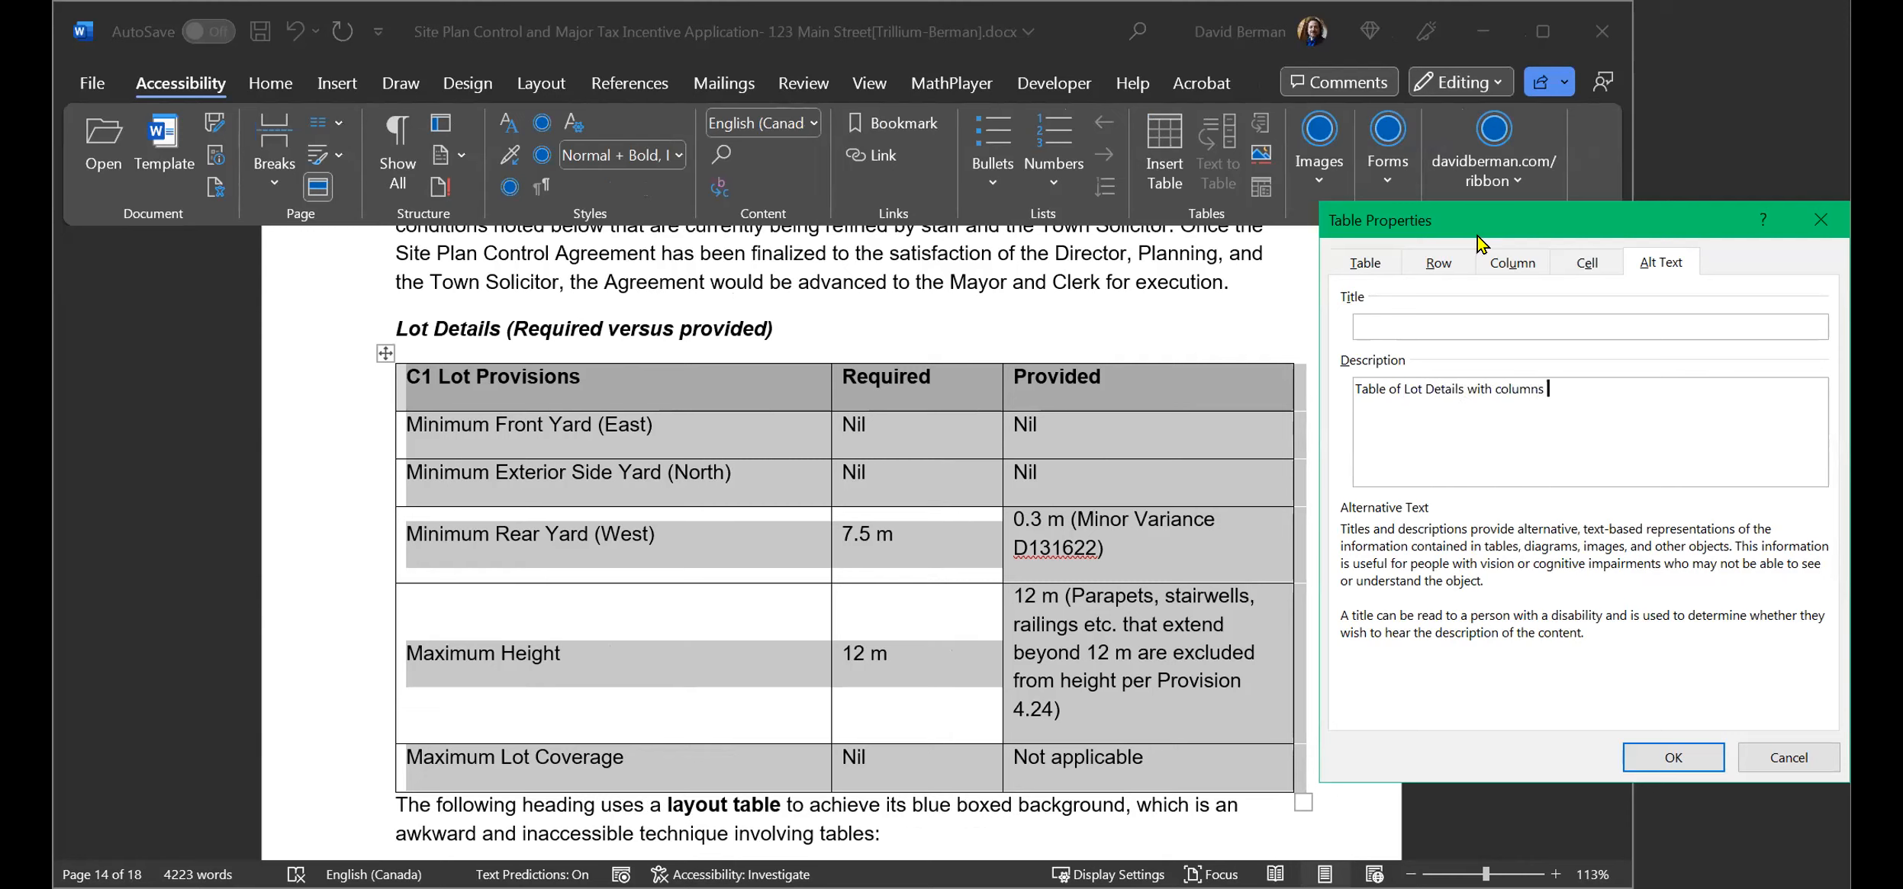
type("1 Lot Provisions:")
type(", \"Reque")
key("BackSpace")
type("ird\"")
key("BackSpace")
key("BackSpace")
type("ed,\", and \"Provid")
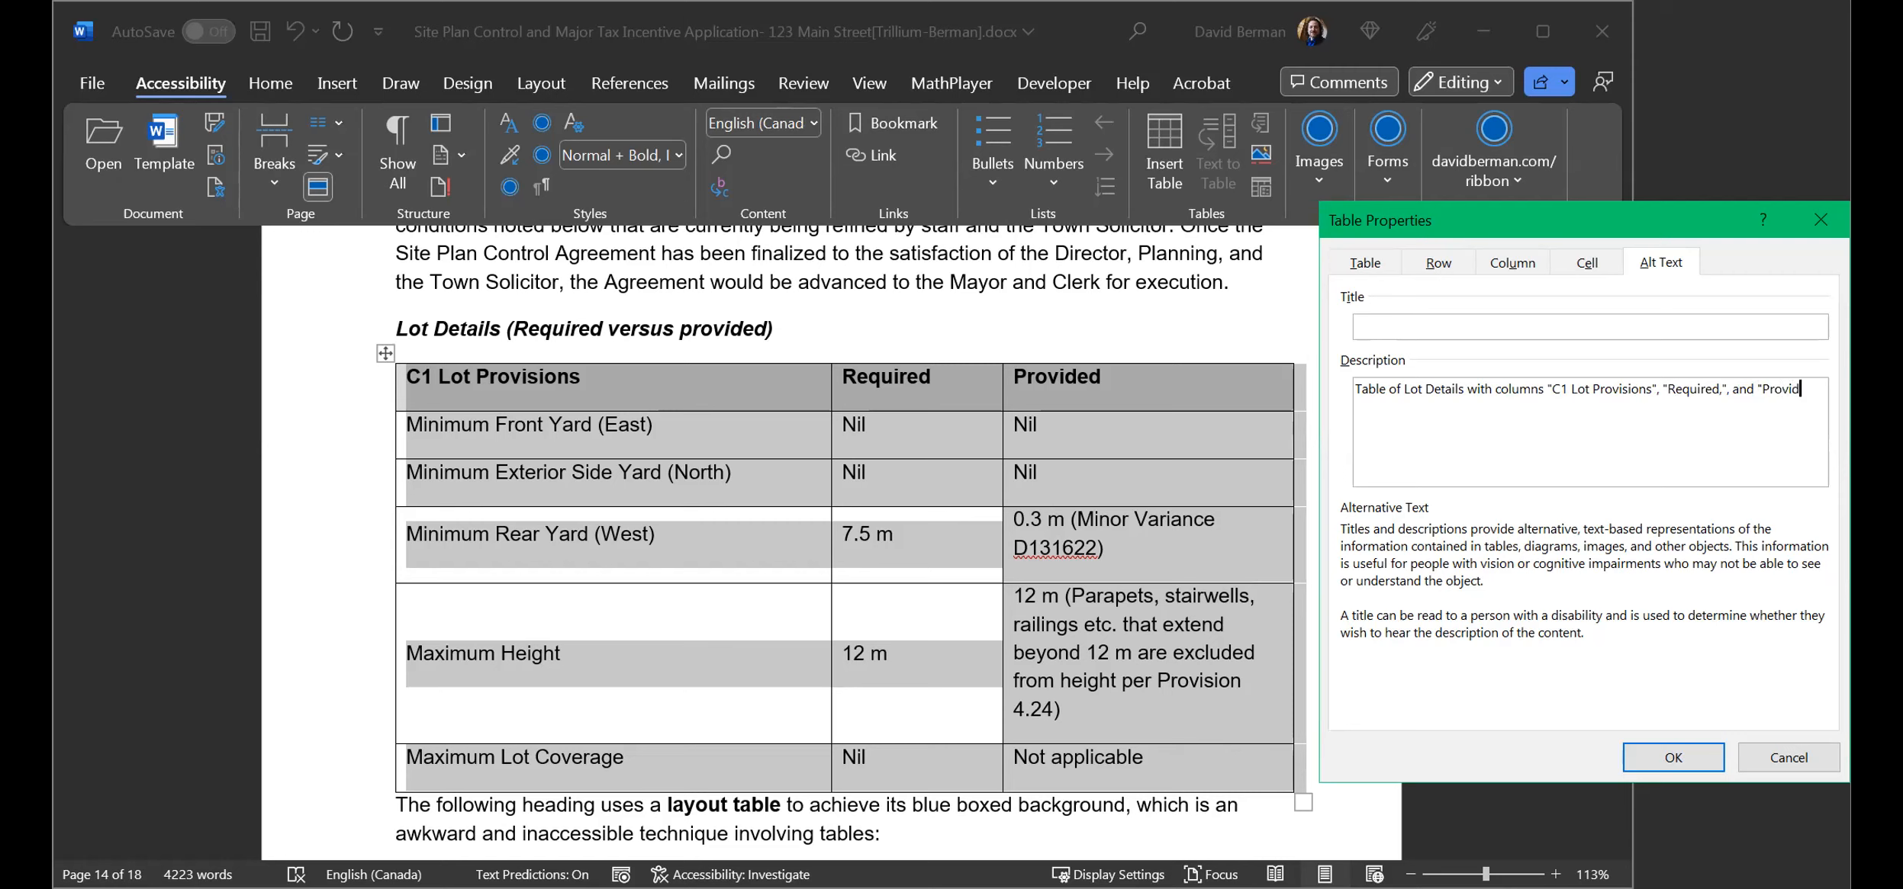
type("ed\" with rows for each at")
key("BackSpace")
key("BackSpace")
type("attributes of ")
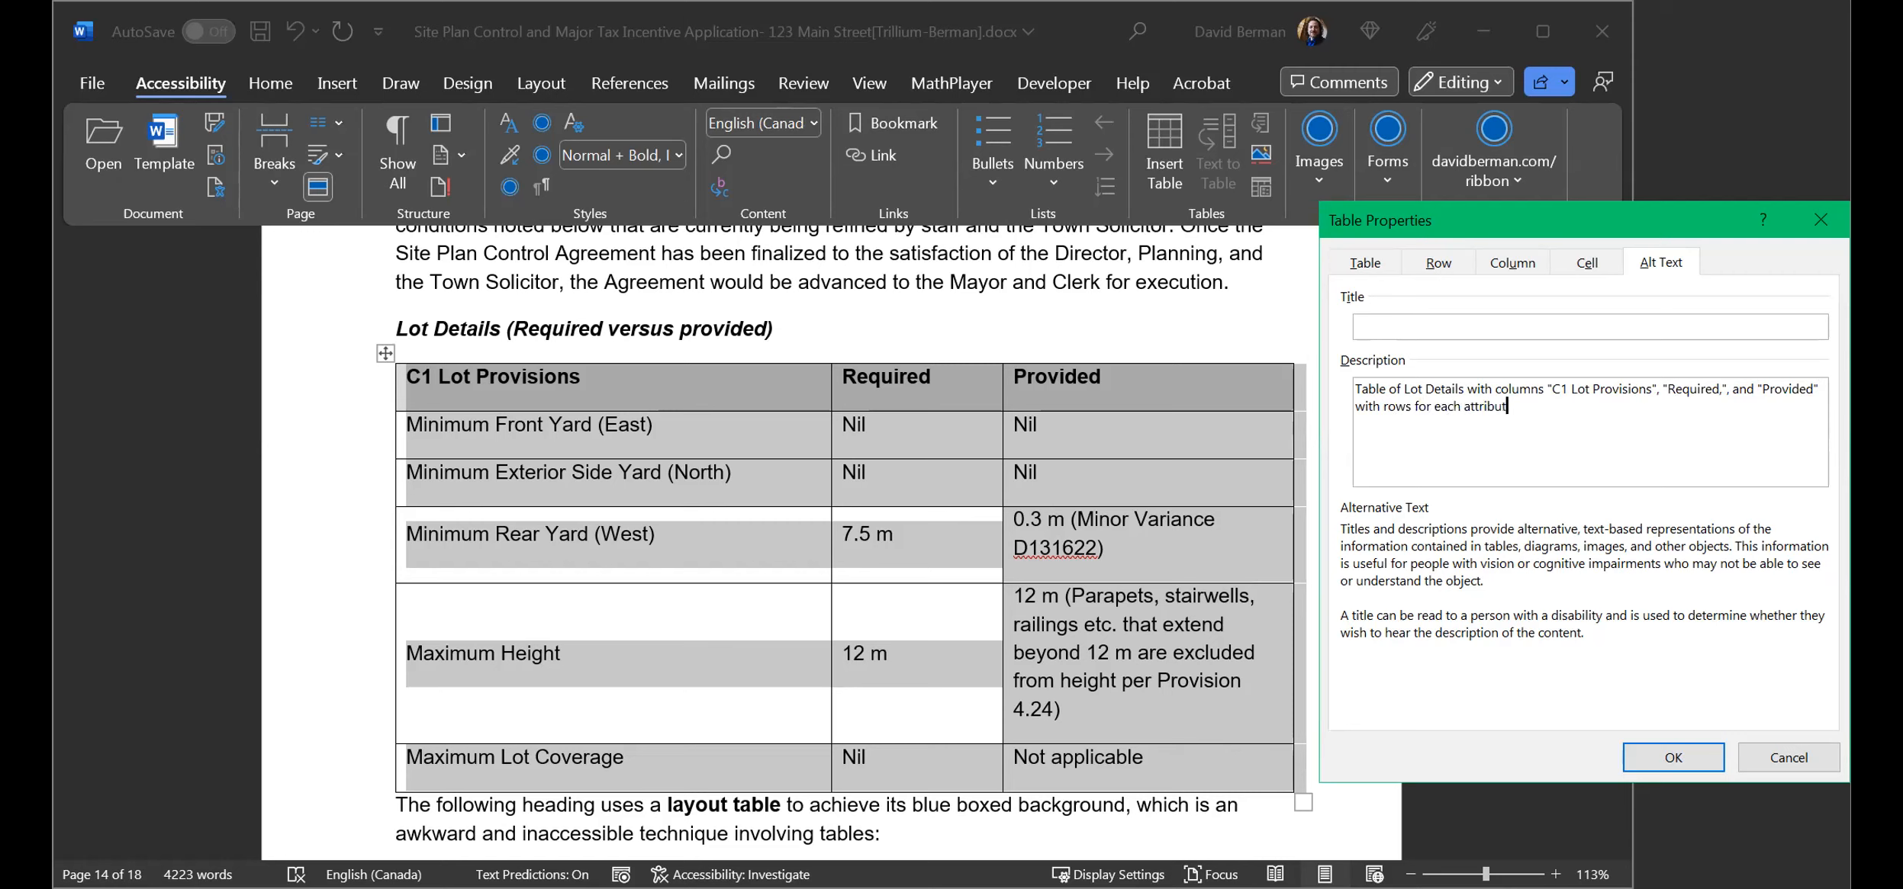
type("the lot.")
left_click(1665, 759)
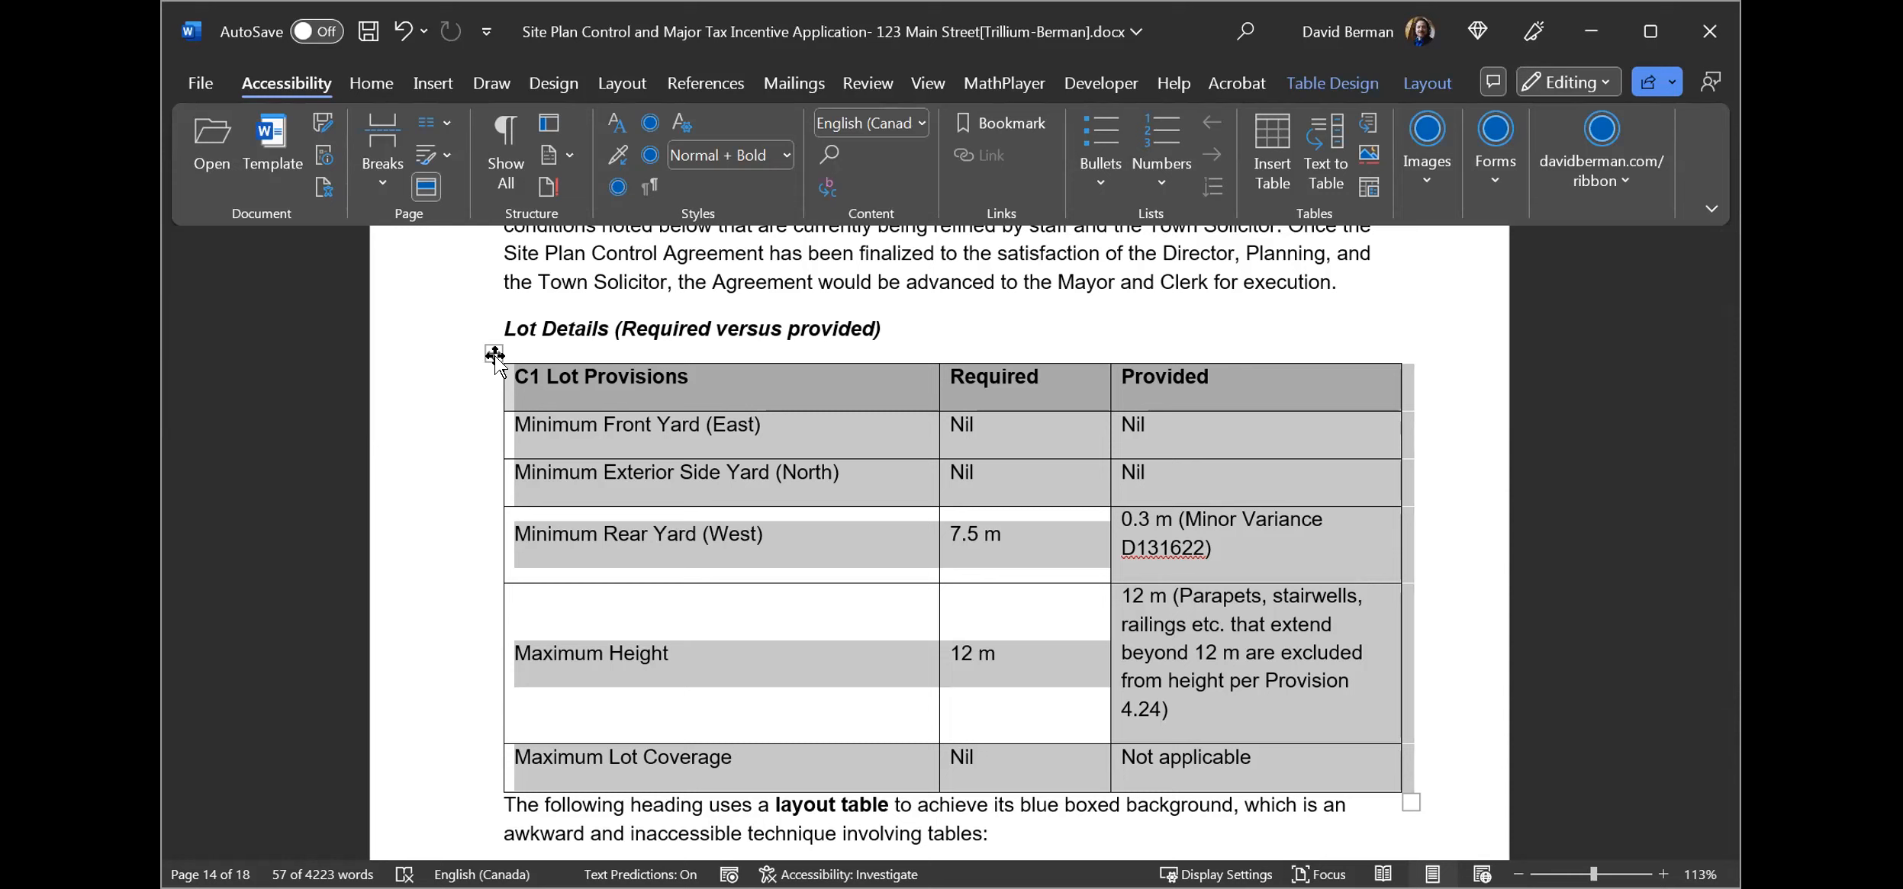
Examine the blue Considerations for Otters heading below the table and how its layout table is built.
left_click(503, 323)
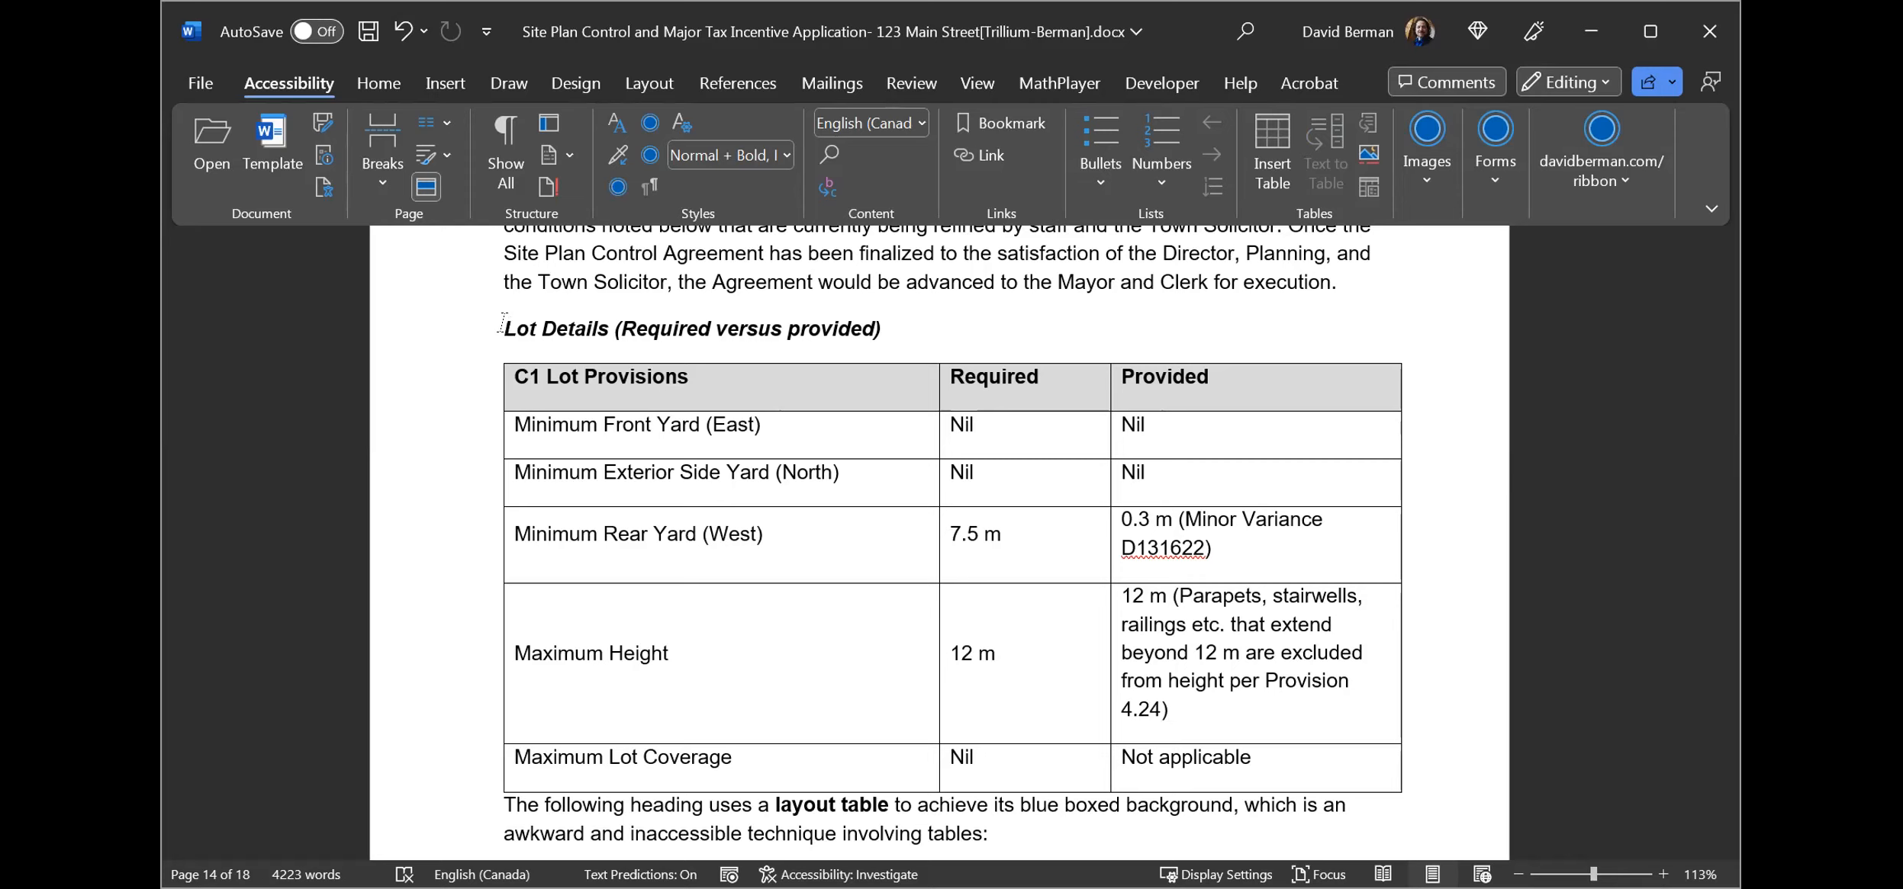
key("Down")
key("Down")
key("Down")
key("Down")
key("Down")
key("Down")
key("Down")
key("Down")
key("Down")
key("Down")
key("Down")
key("Down")
key("Down")
key("Down")
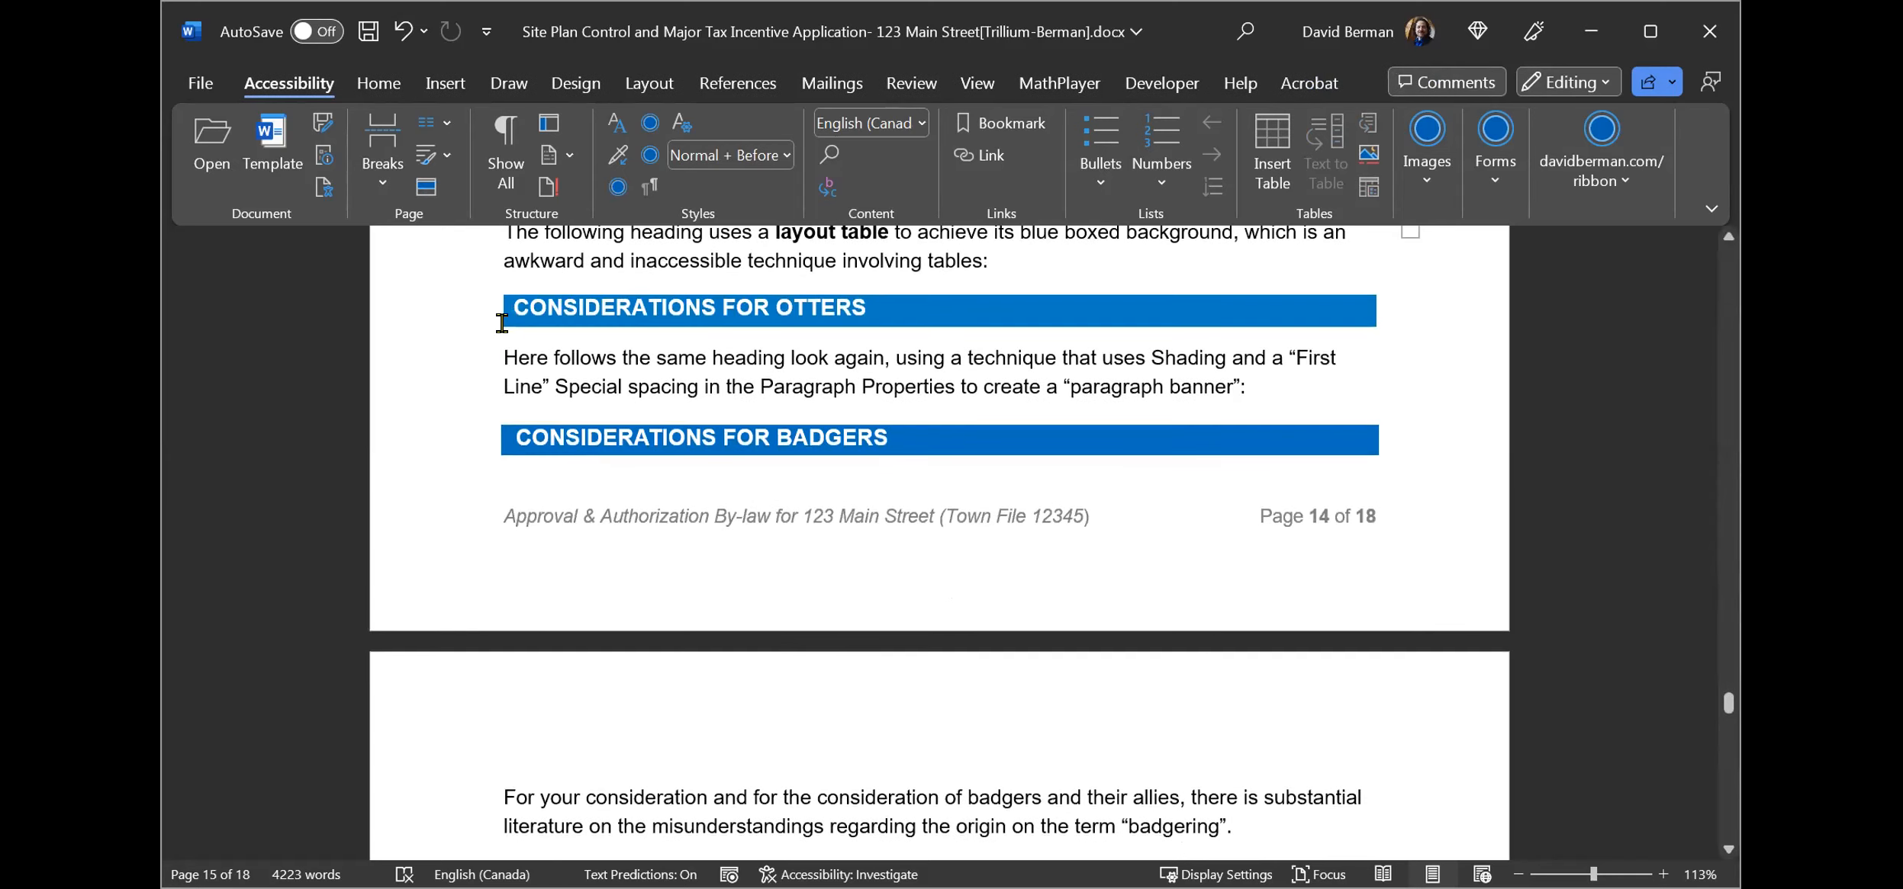
key("Up")
key("Up")
key("Up")
key("Up")
key("Up")
key("Up")
key("Up")
key("Up")
key("Up")
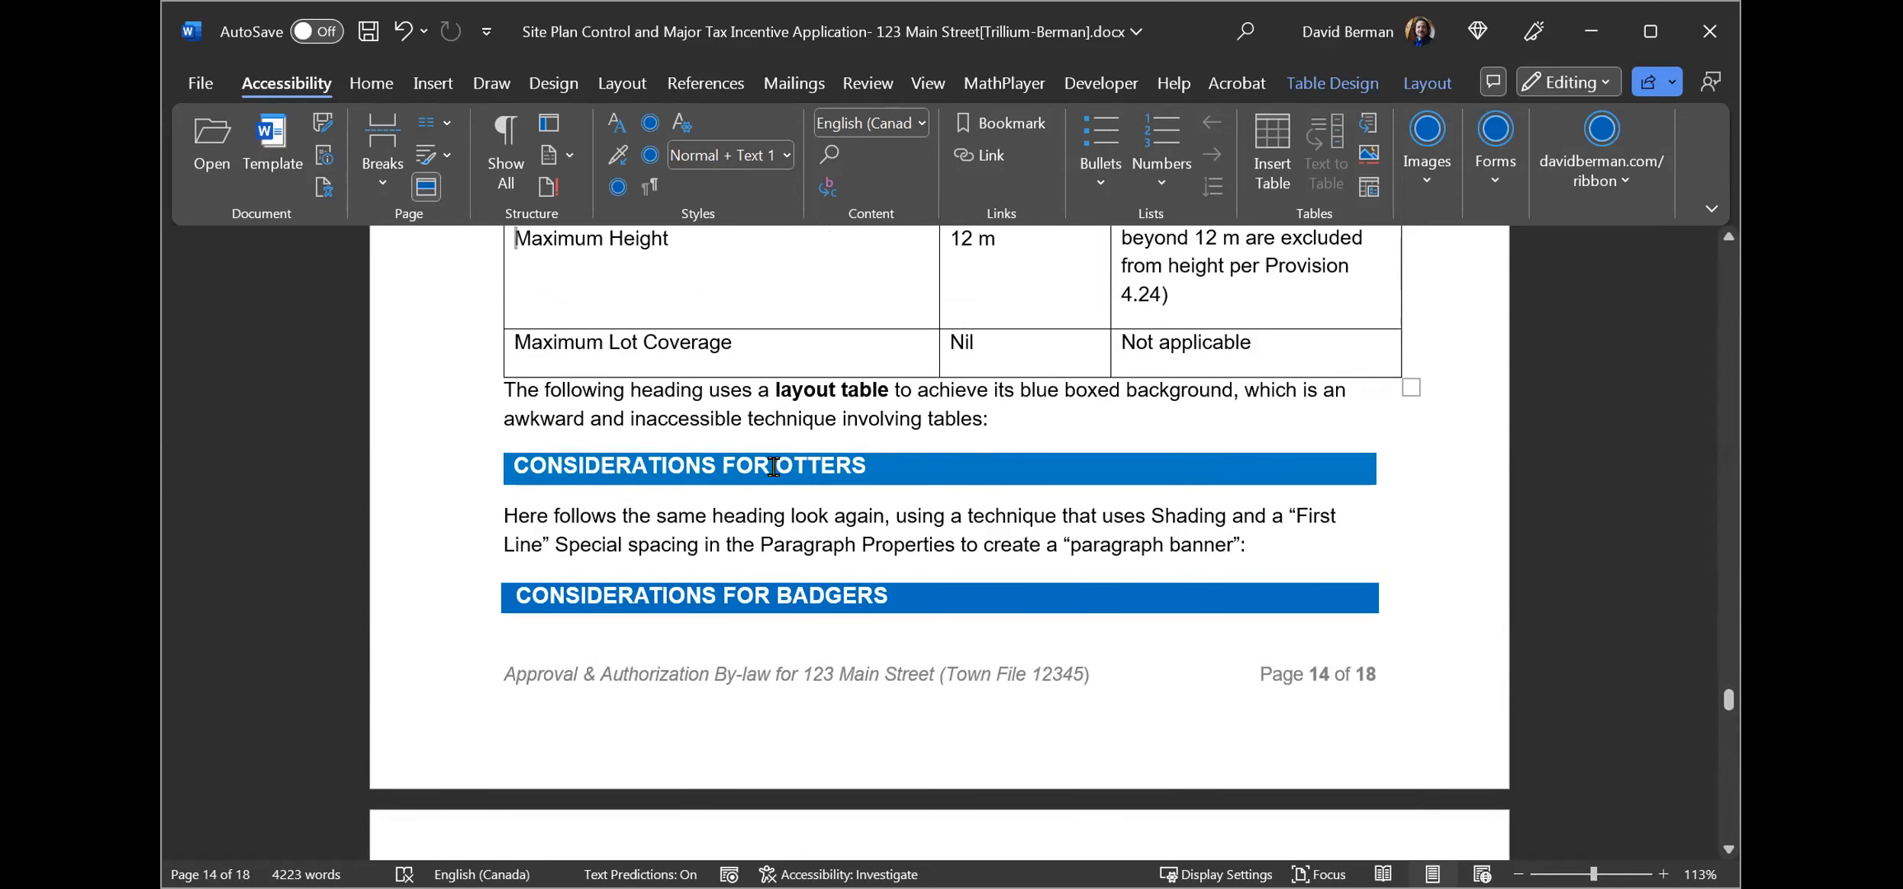
left_click(888, 461)
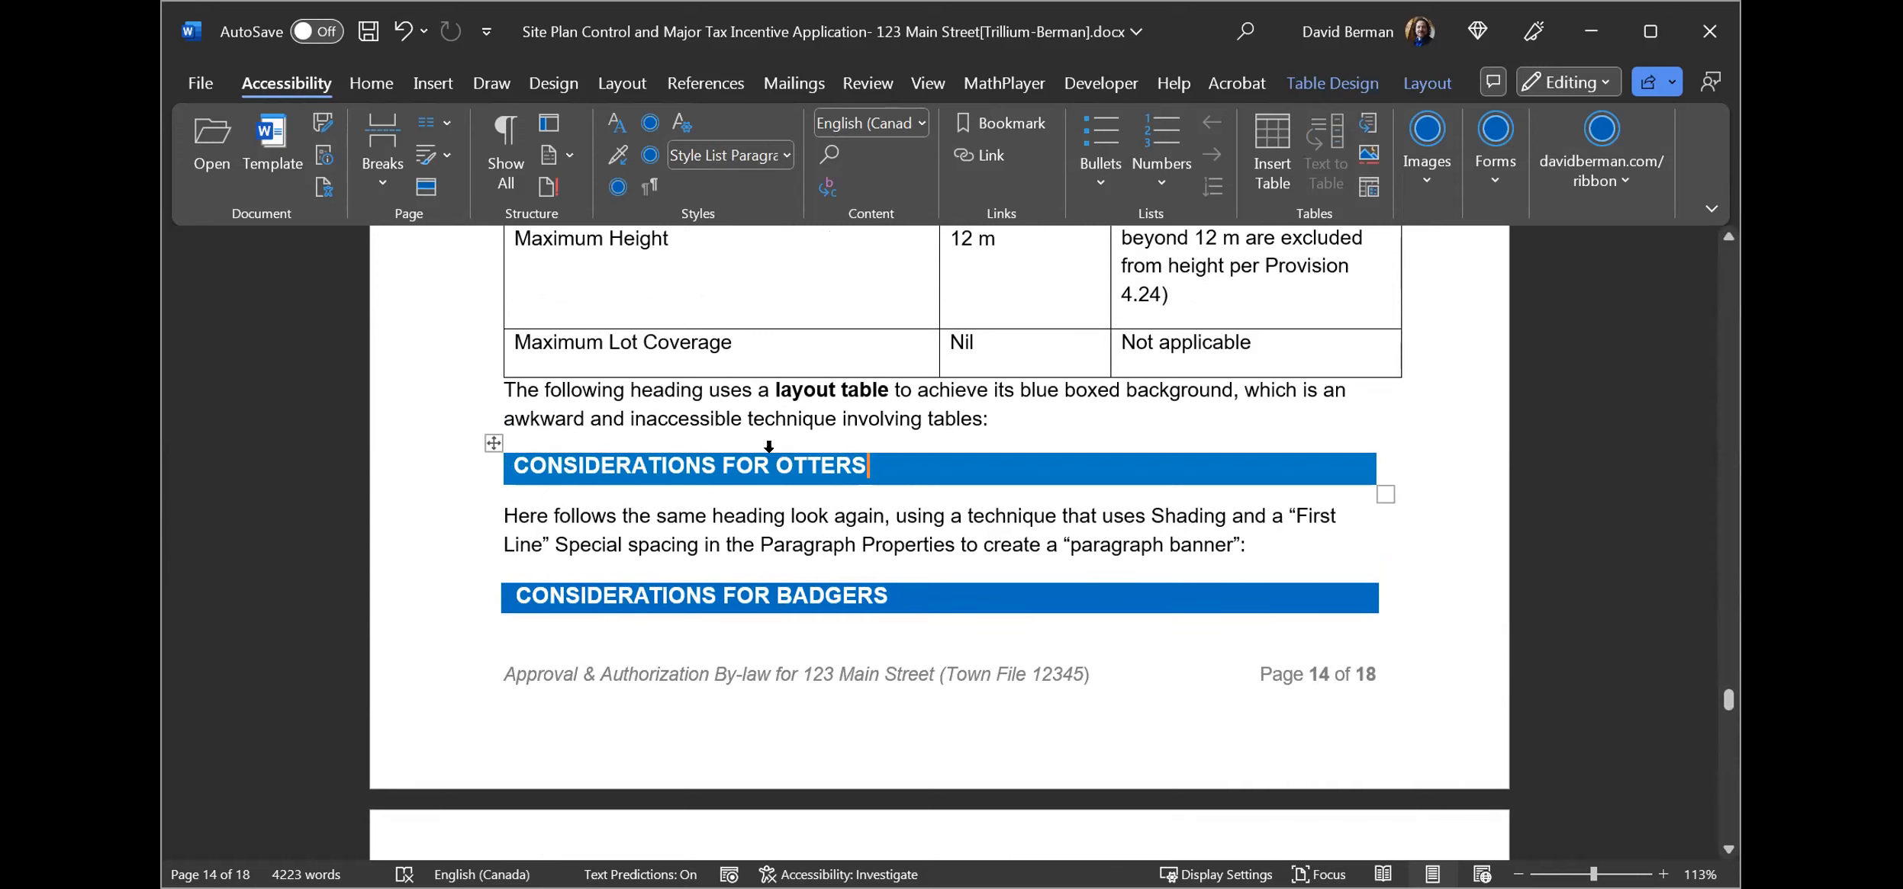
left_click(532, 464)
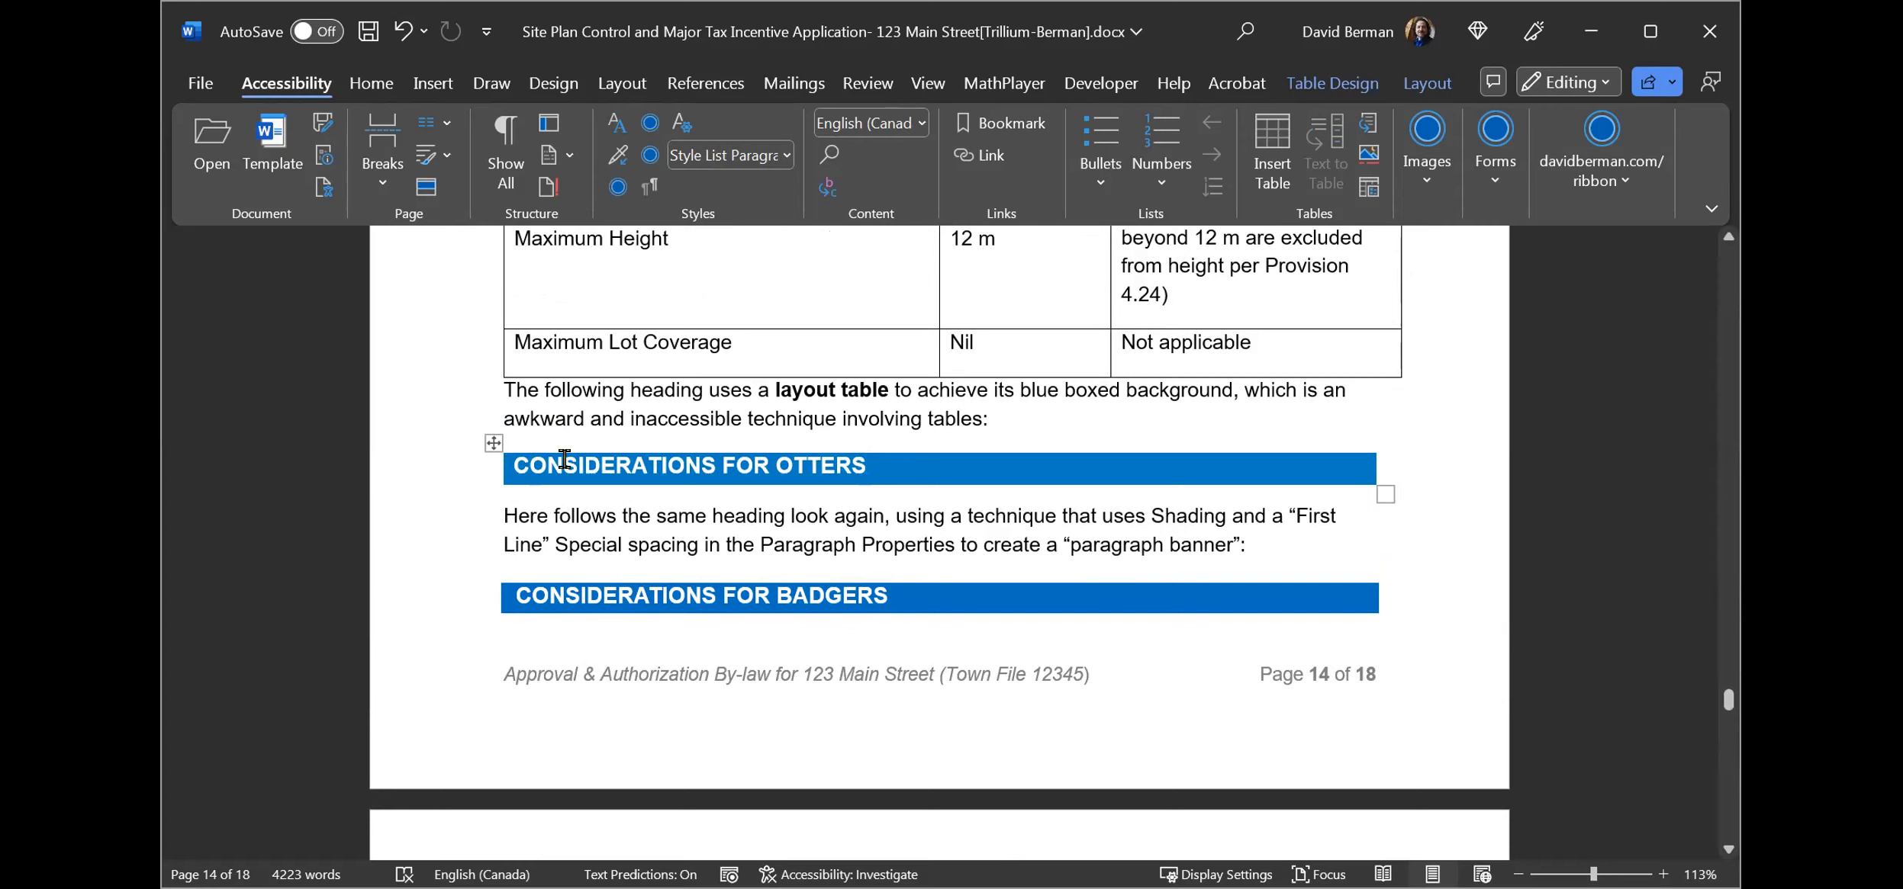
left_click(852, 463)
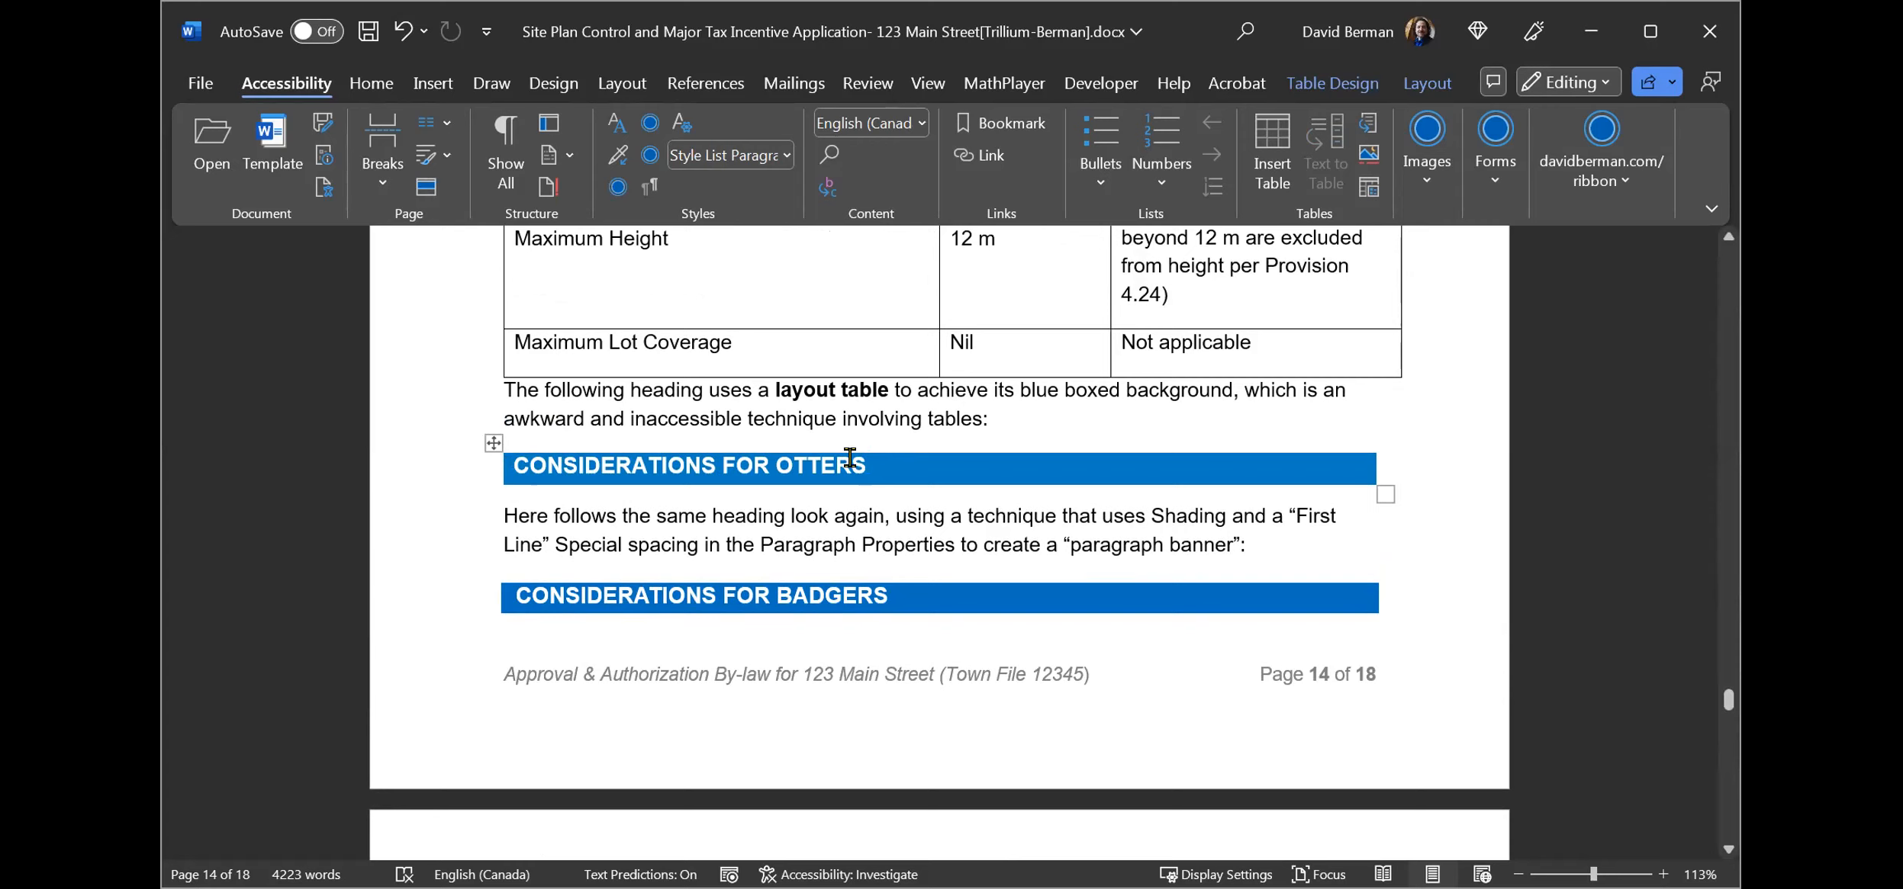
left_click(491, 441)
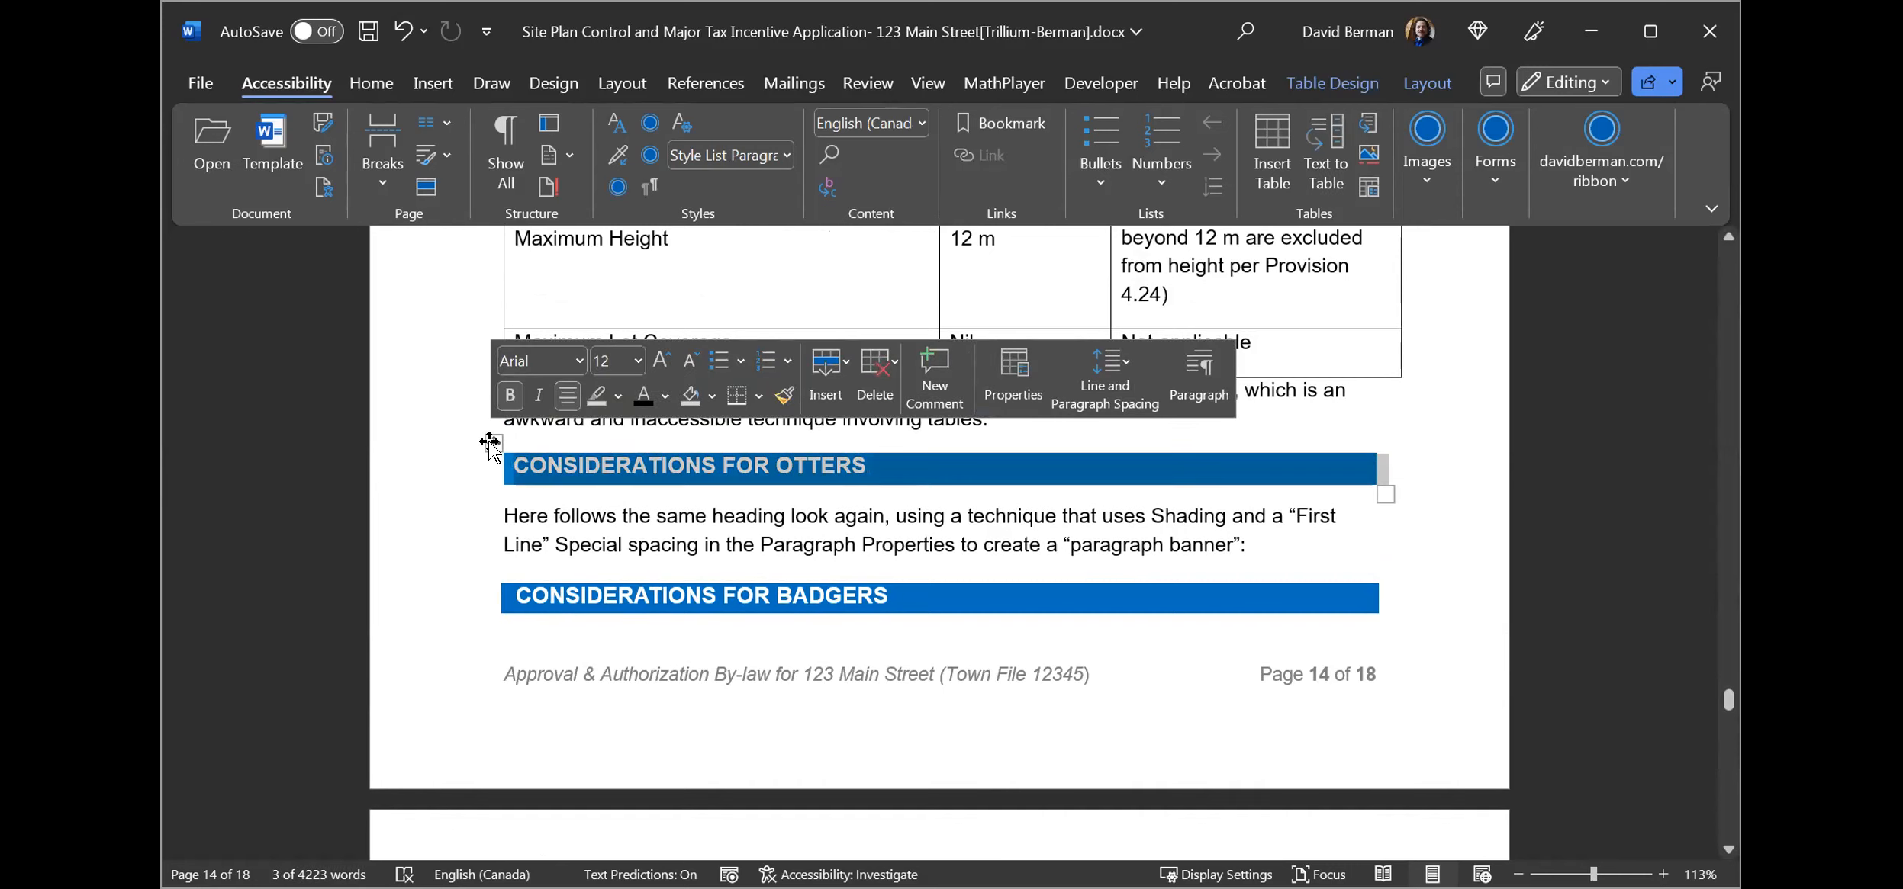
left_click(513, 461)
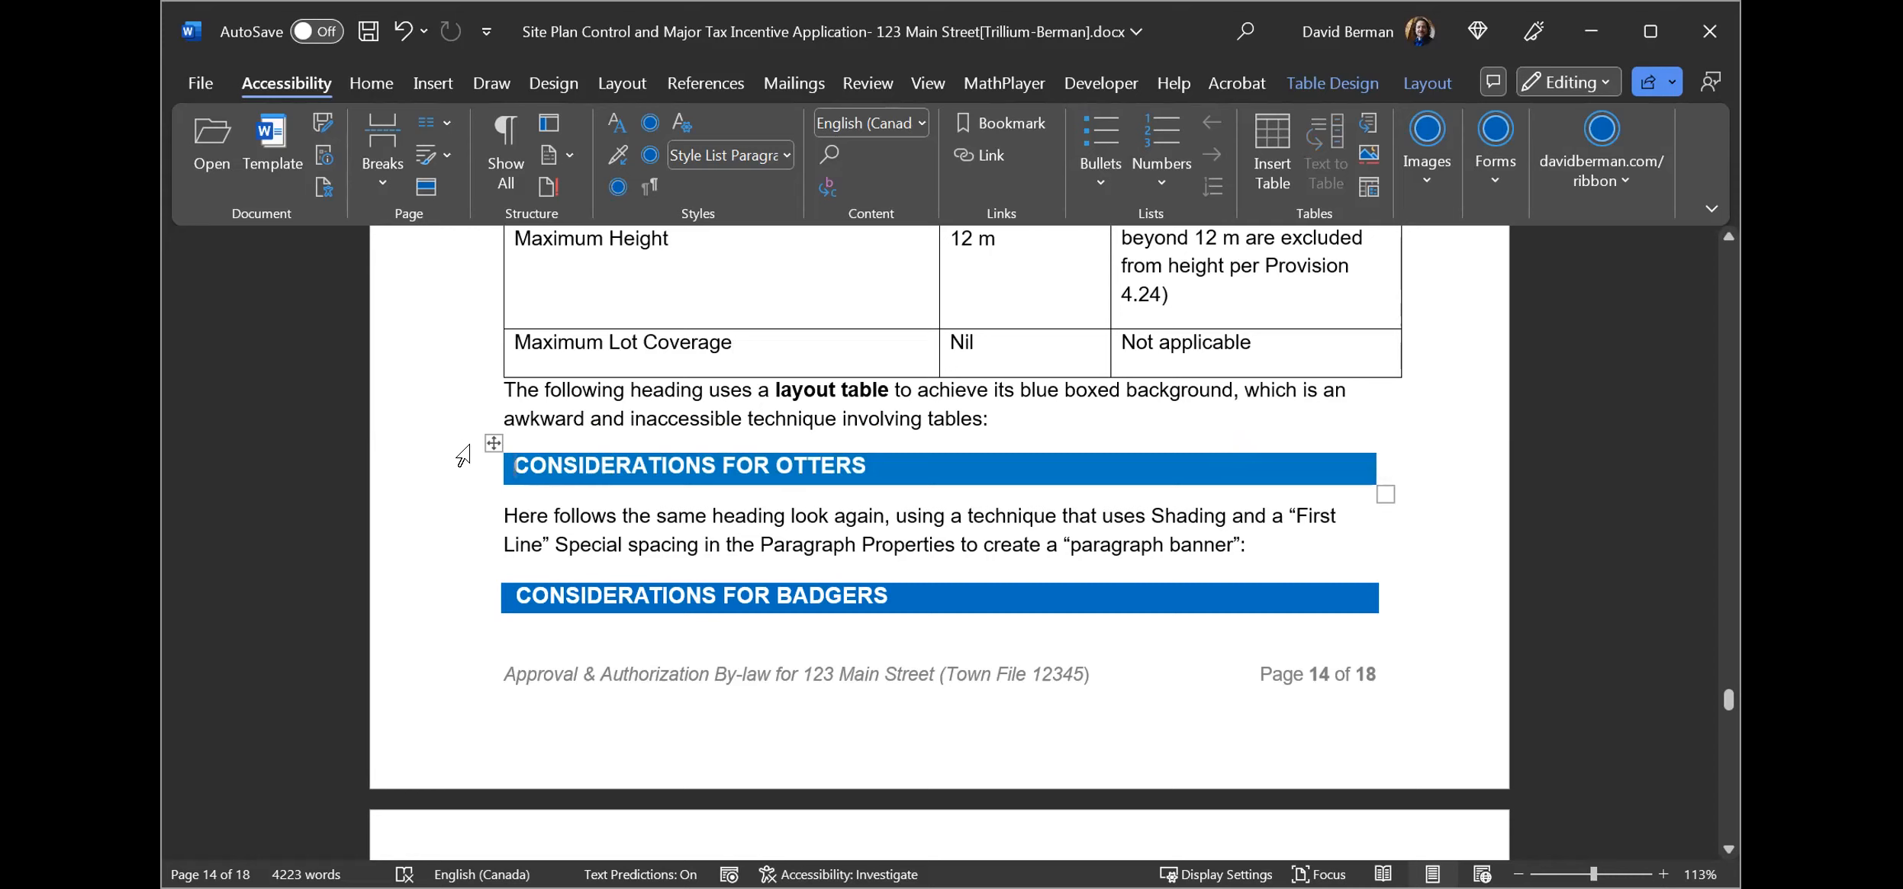
left_click(492, 442)
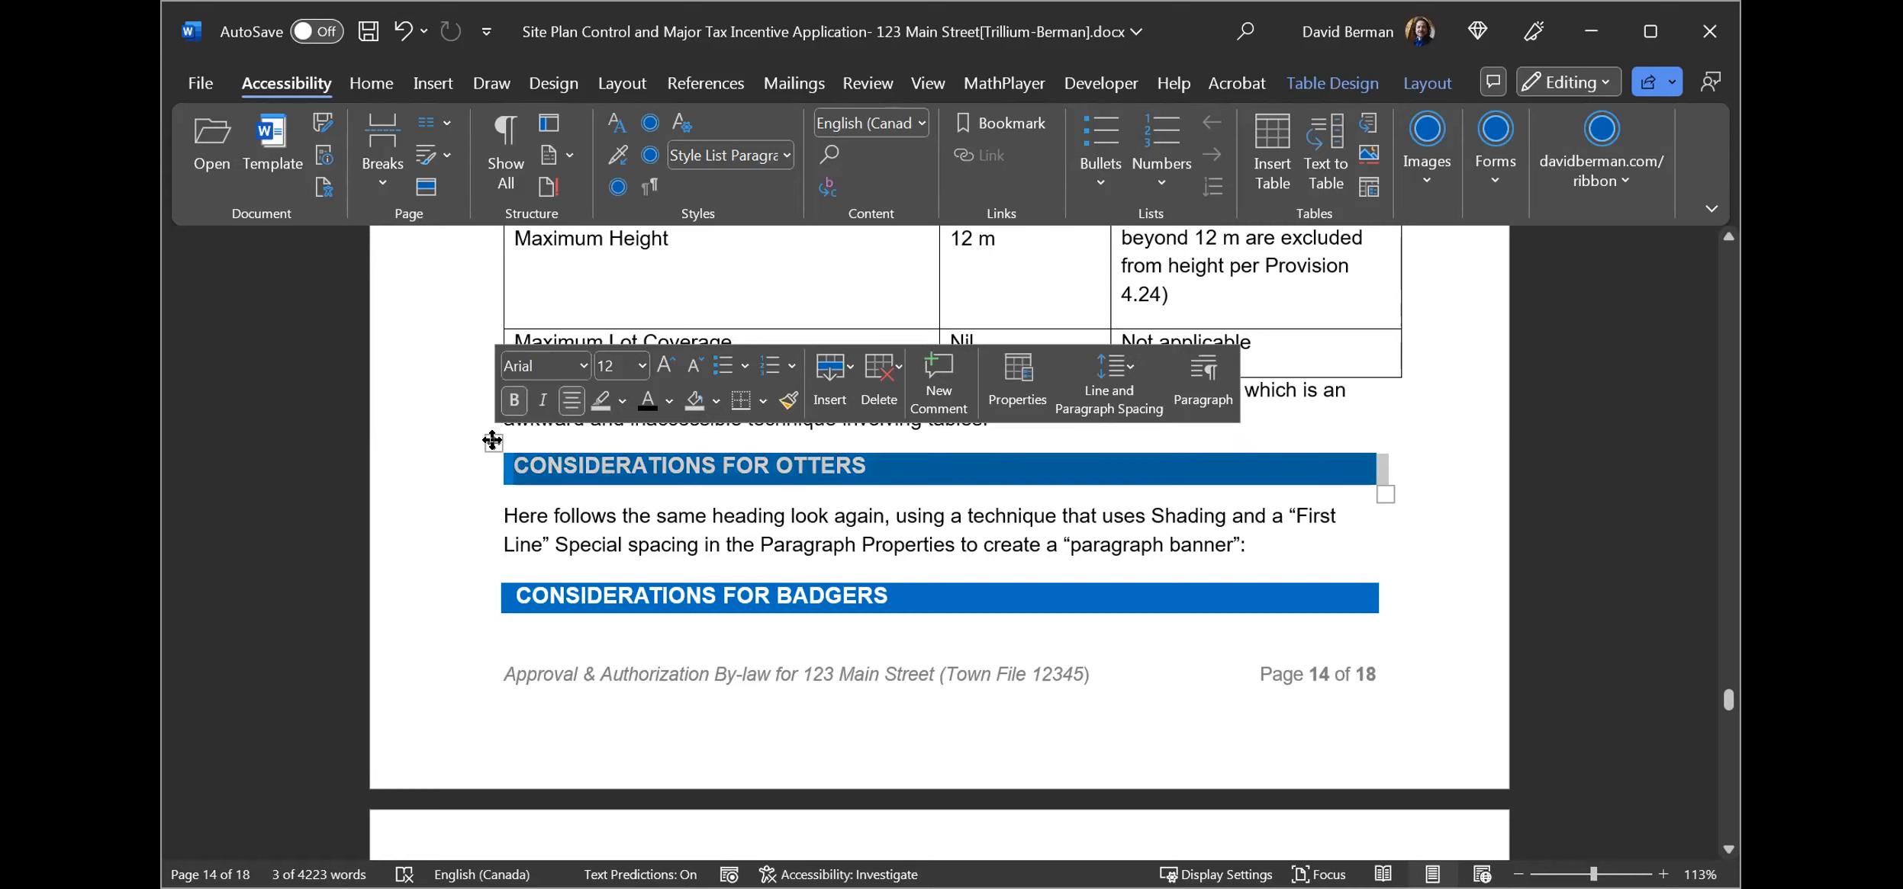
left_click(503, 510)
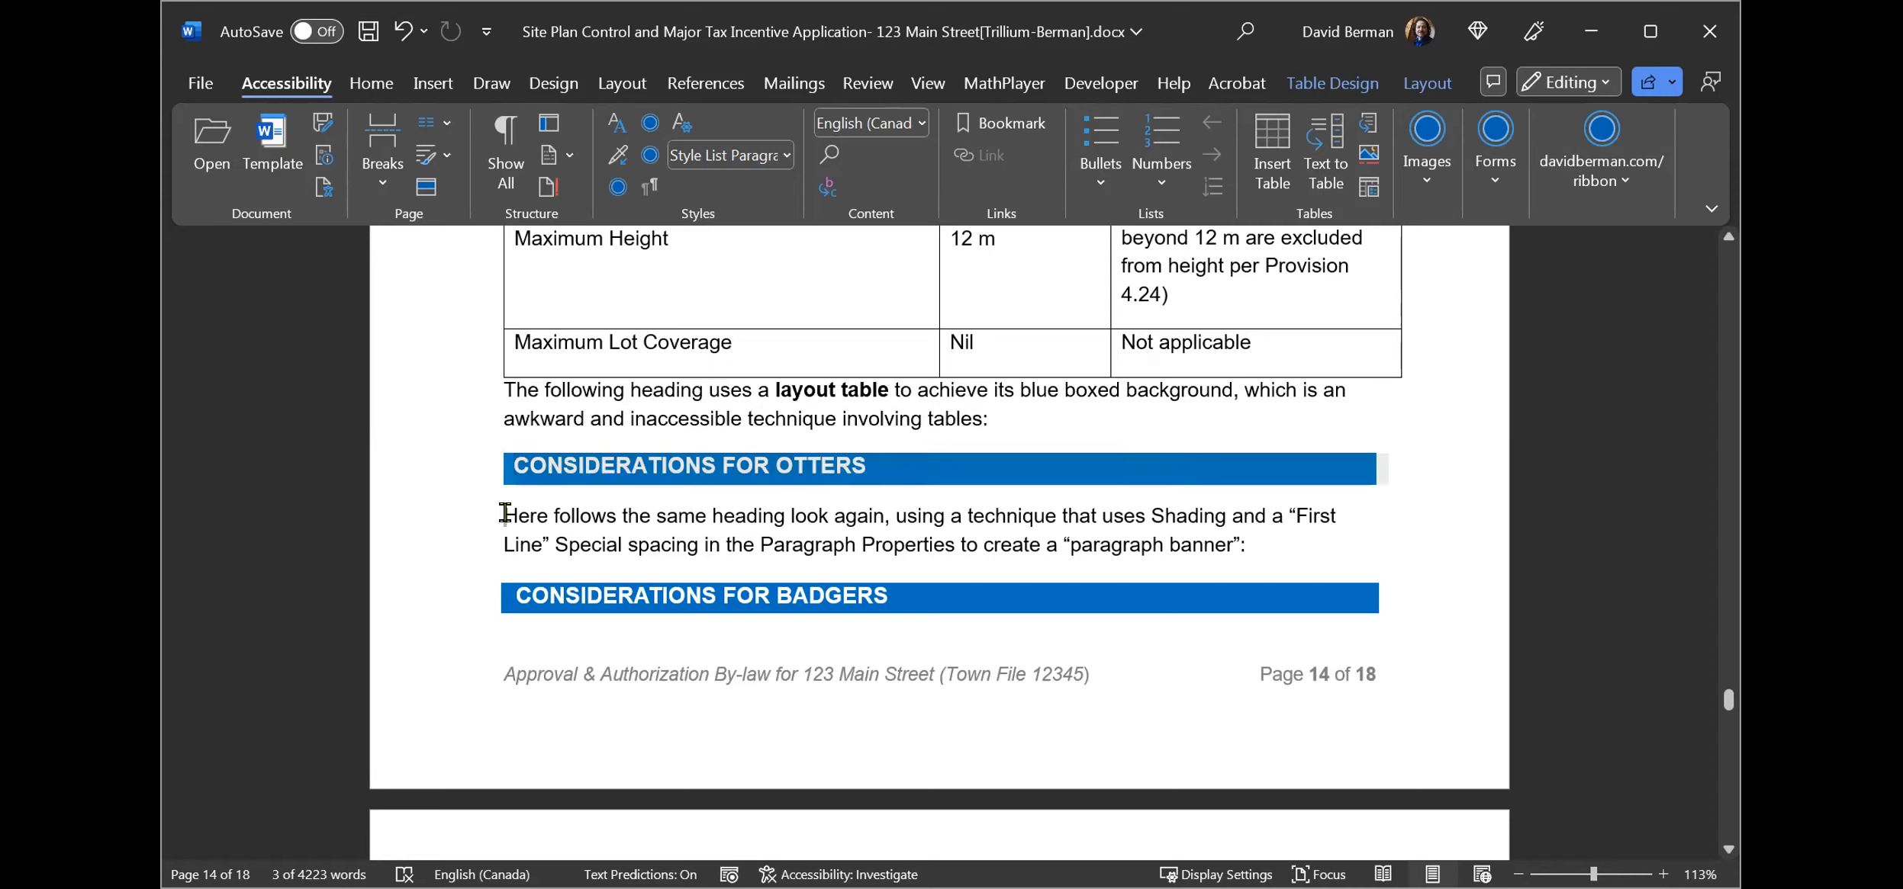
left_click(510, 595)
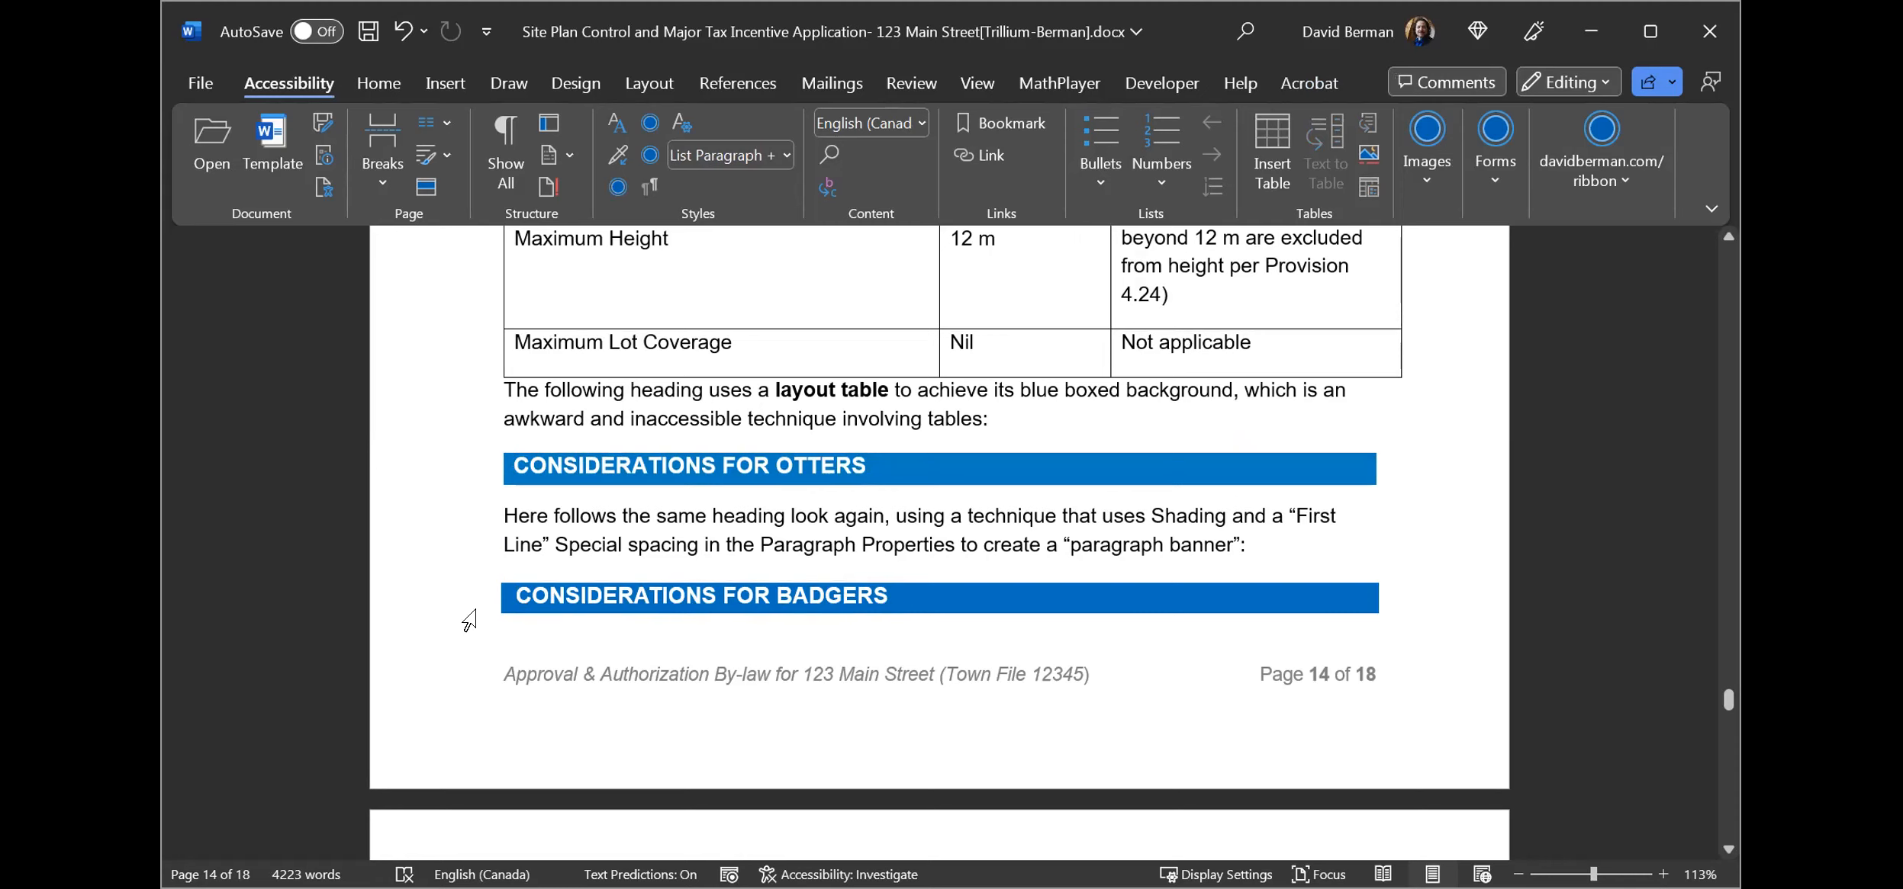
mouse_move(509, 453)
left_click(490, 441)
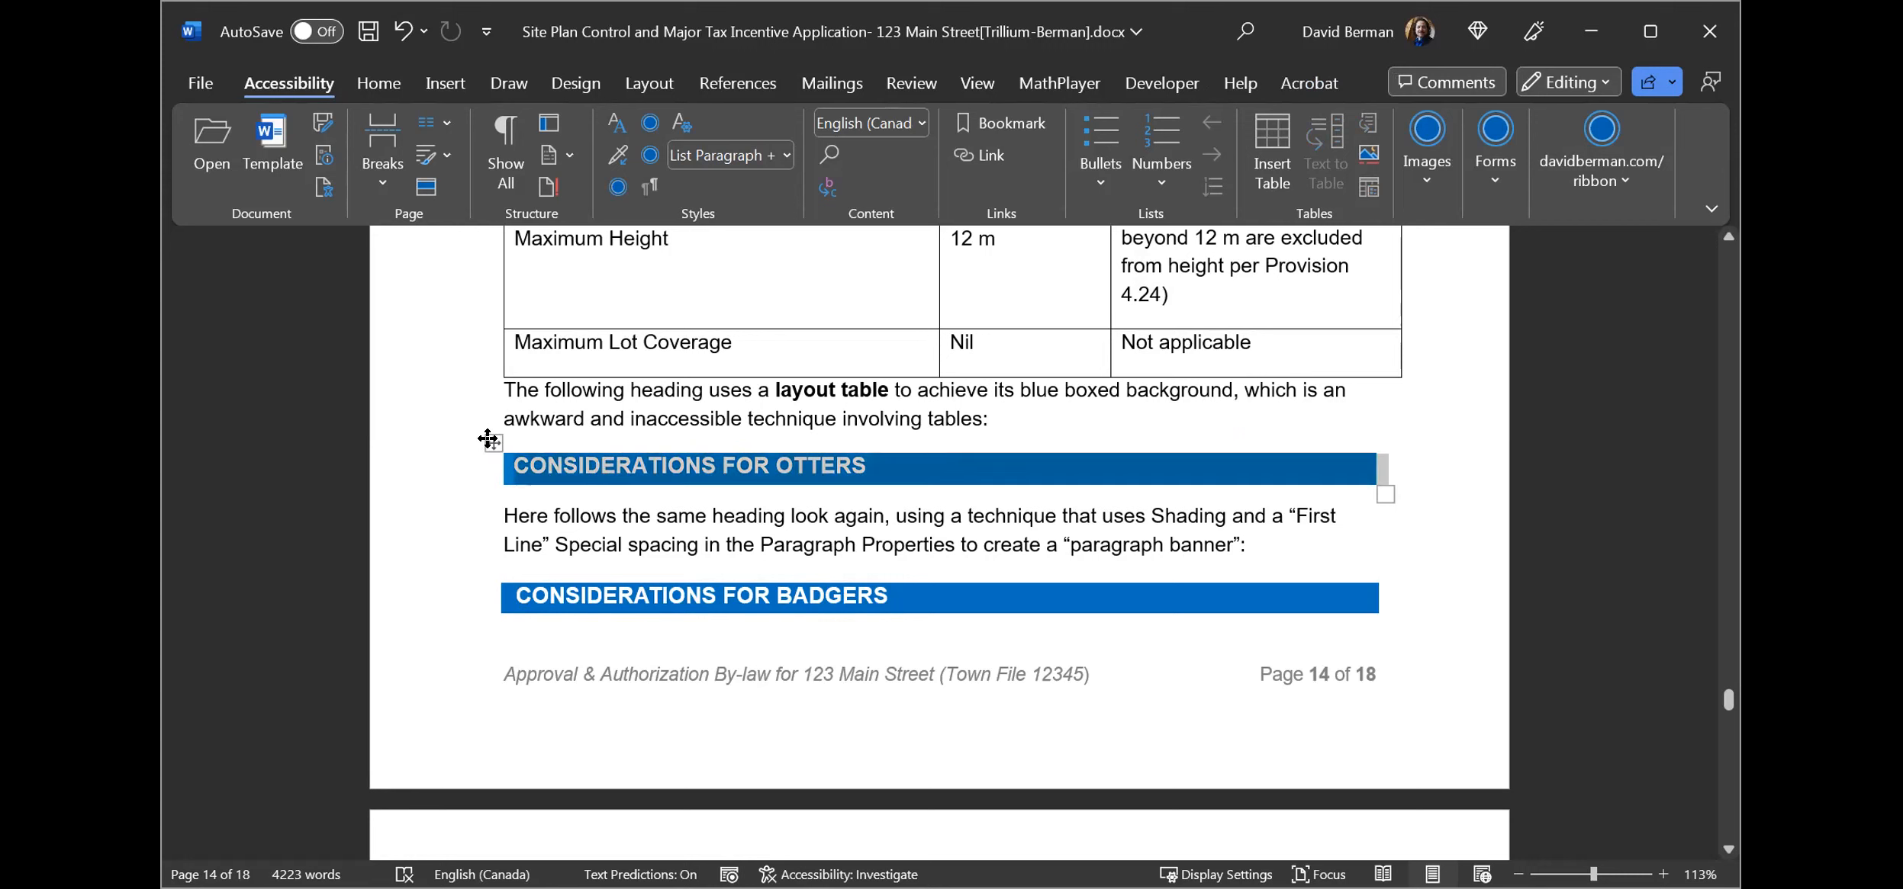
left_click(492, 543)
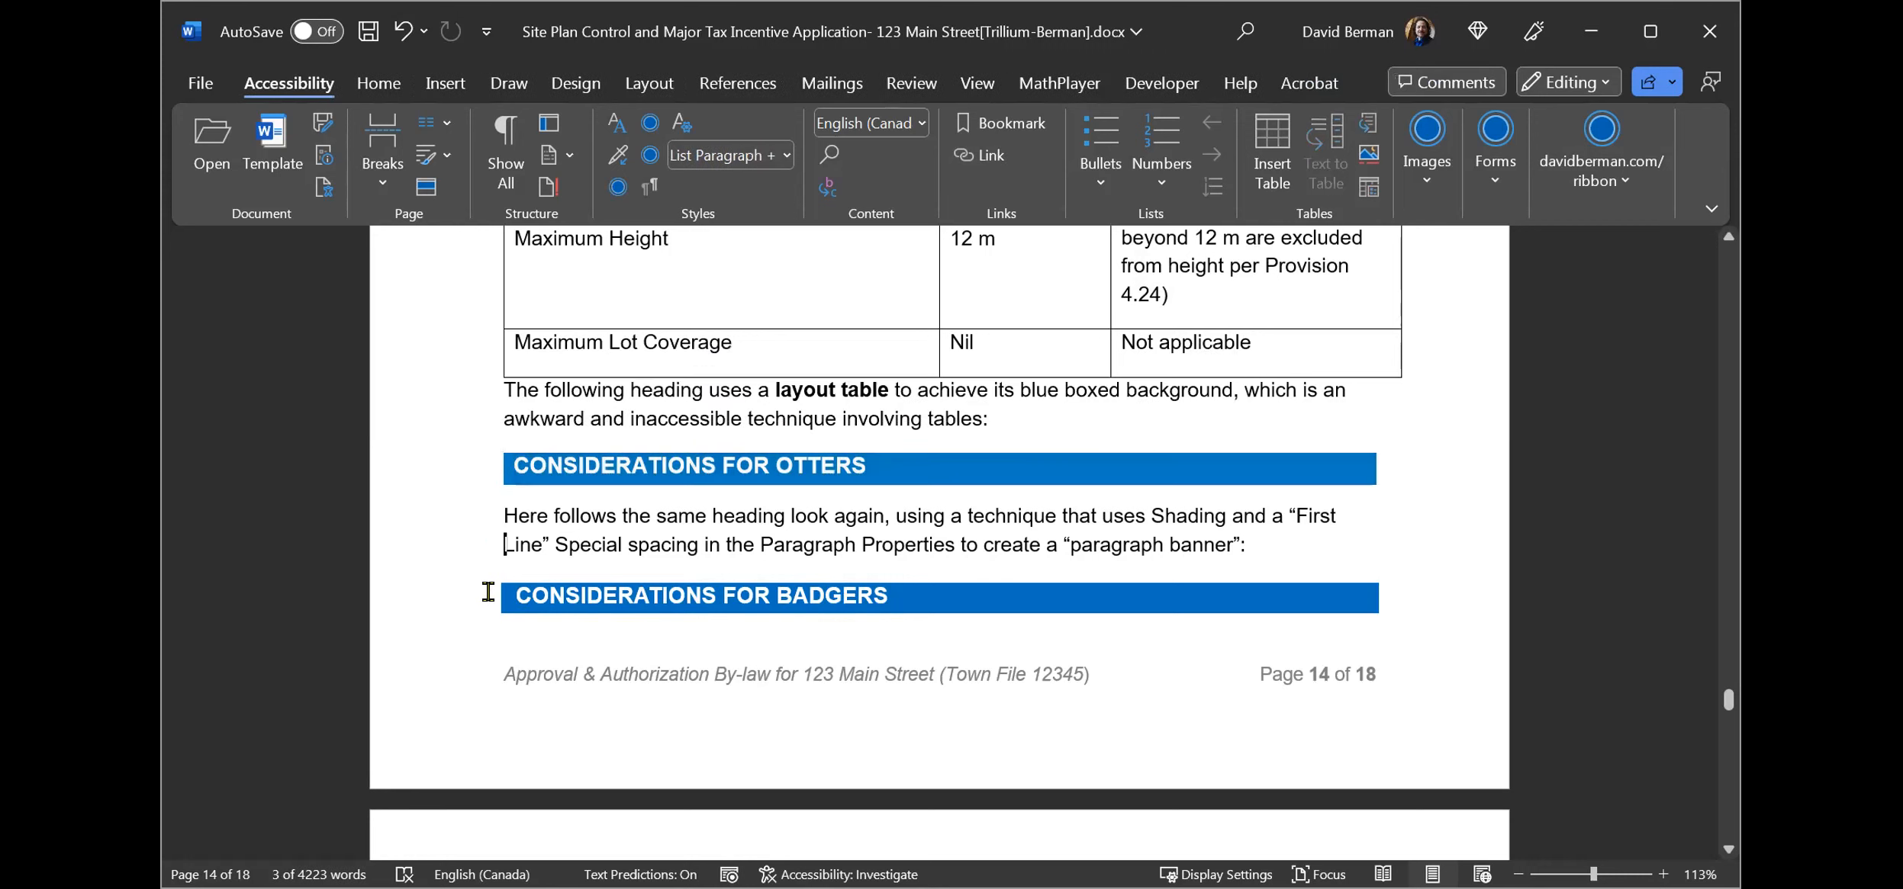
left_click(512, 462)
left_click(503, 518)
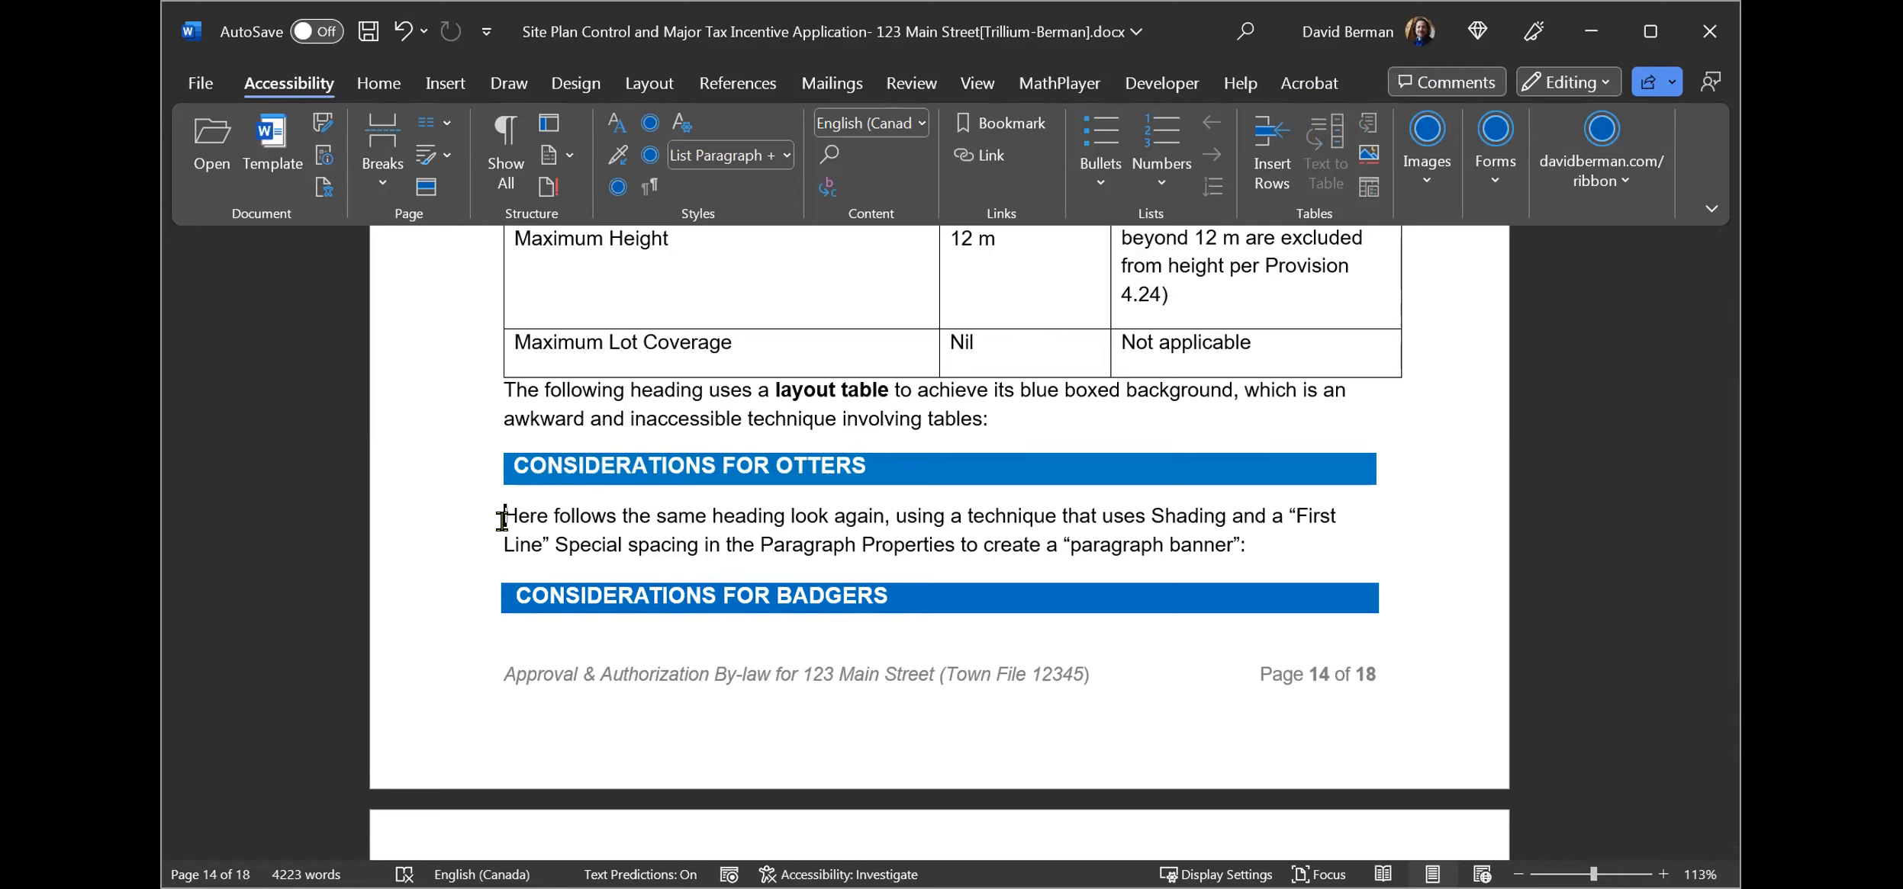
Examine the Basic Data Pertaining to the File section by selecting its block of text.
key("Down")
key("Down")
key("Down")
key("Down")
key("Down")
key("Down")
key("Down")
key("Down")
key("Down")
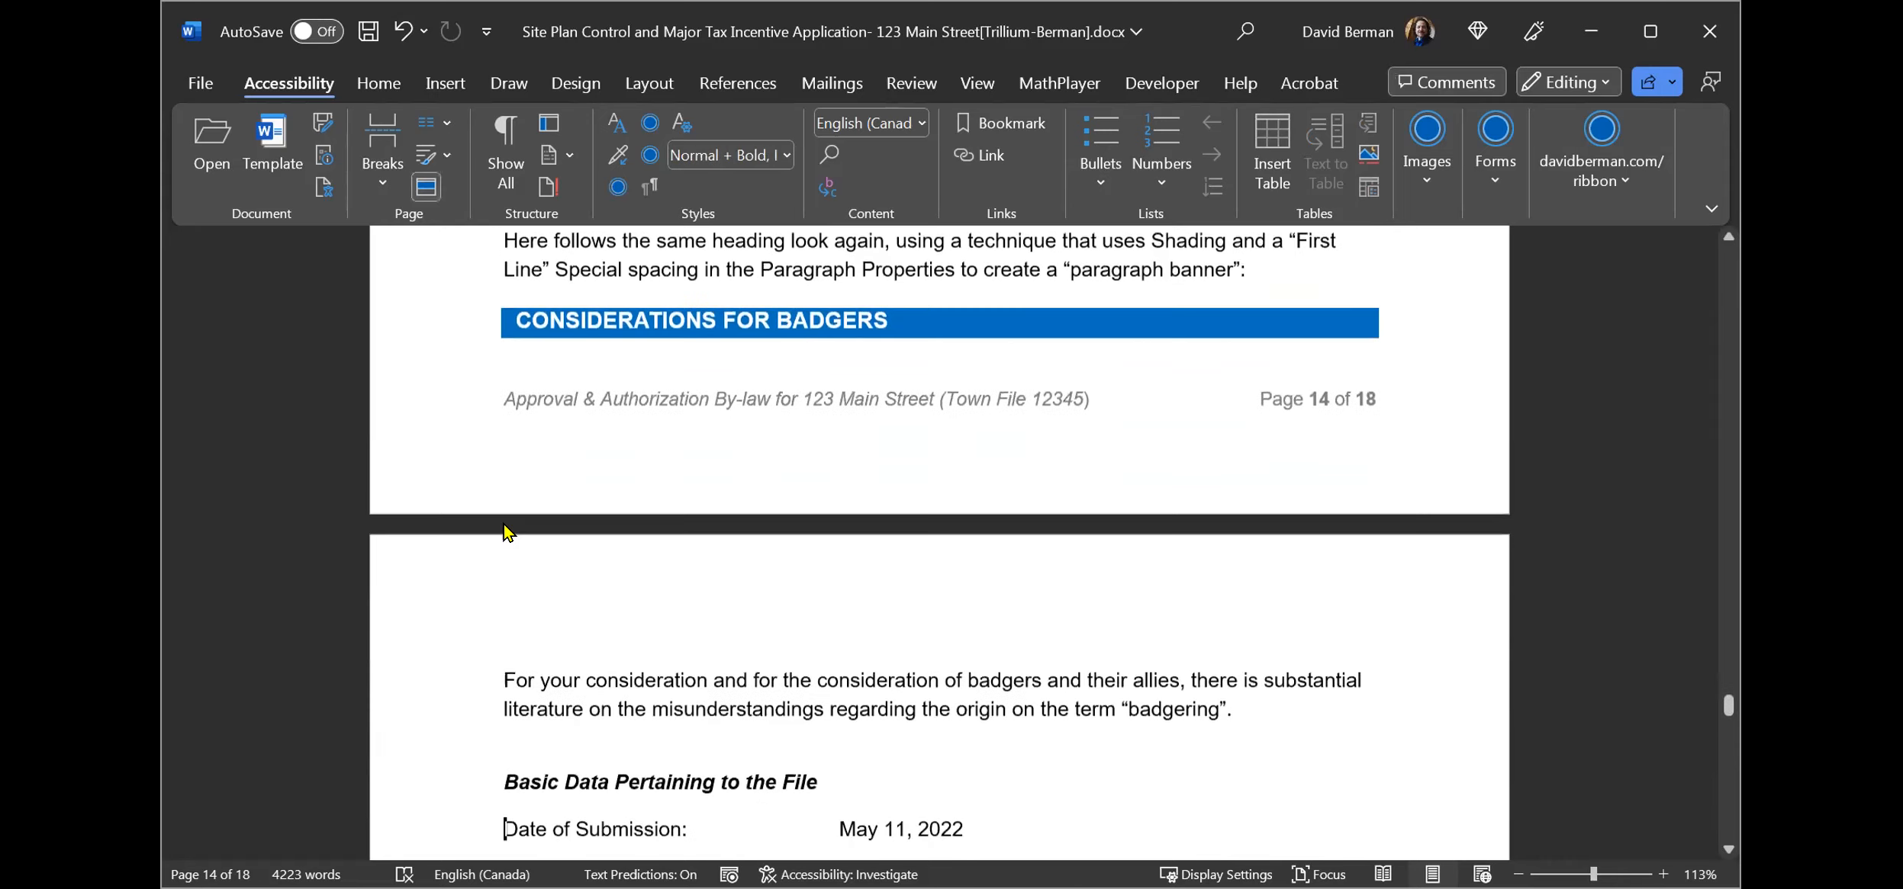
key("Down")
key("Down")
key("Down")
key("Down")
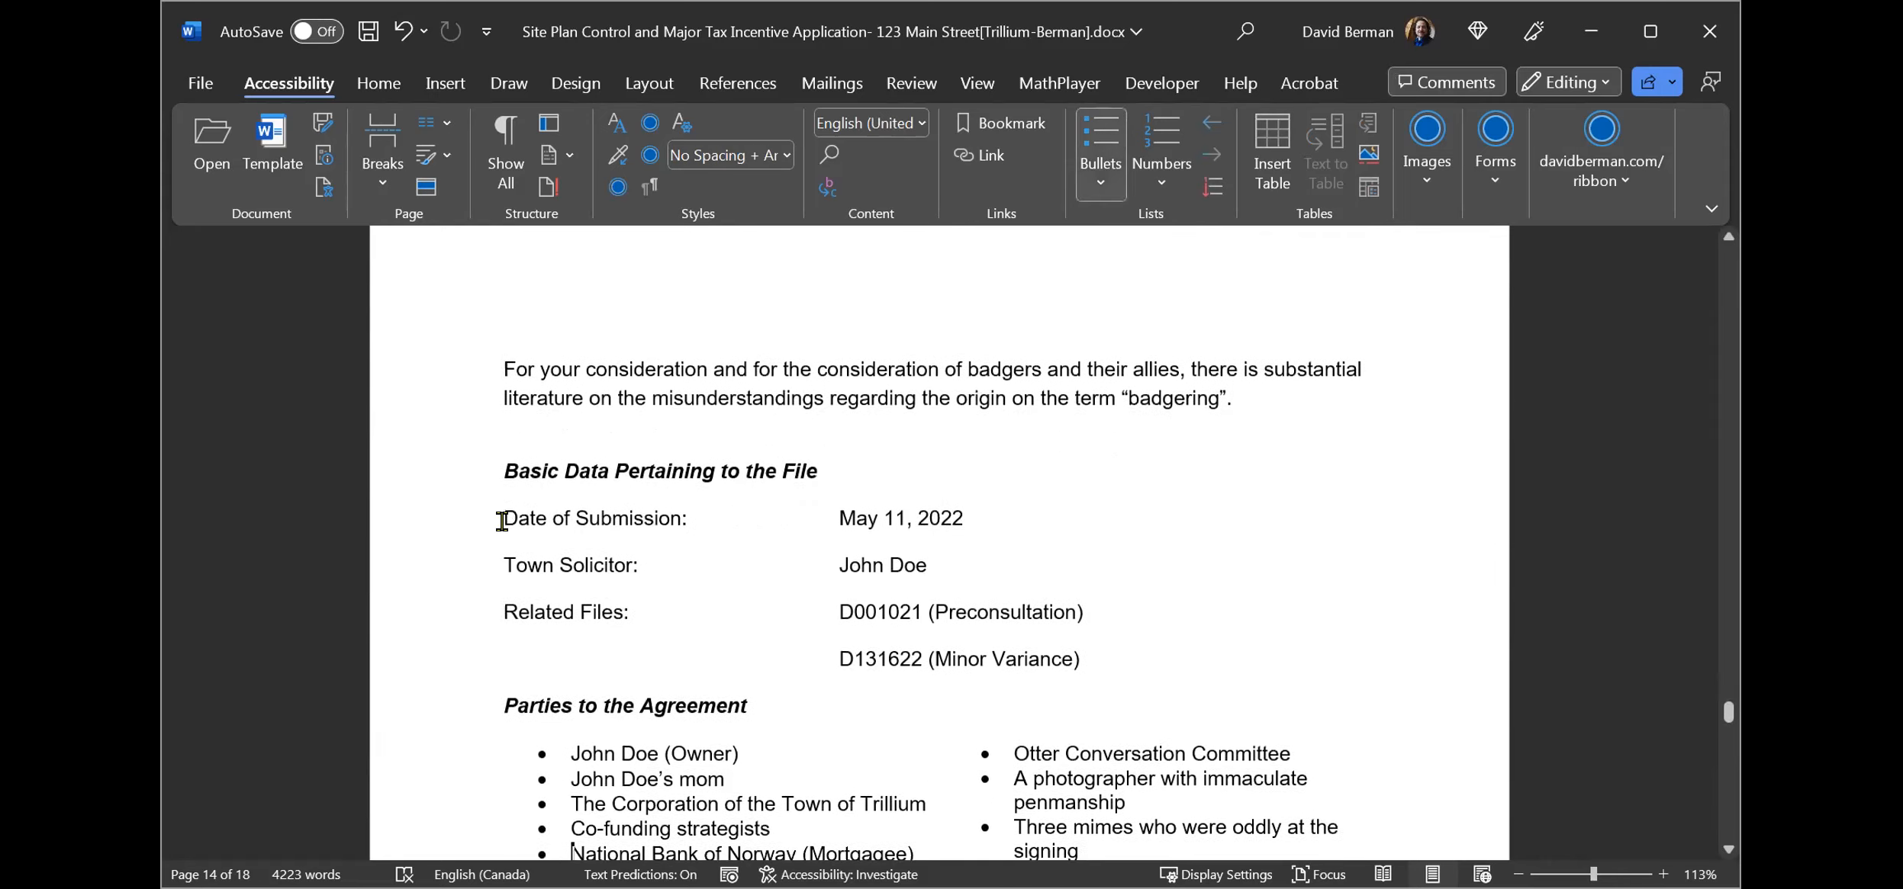
left_click_drag(502, 467, 1142, 650)
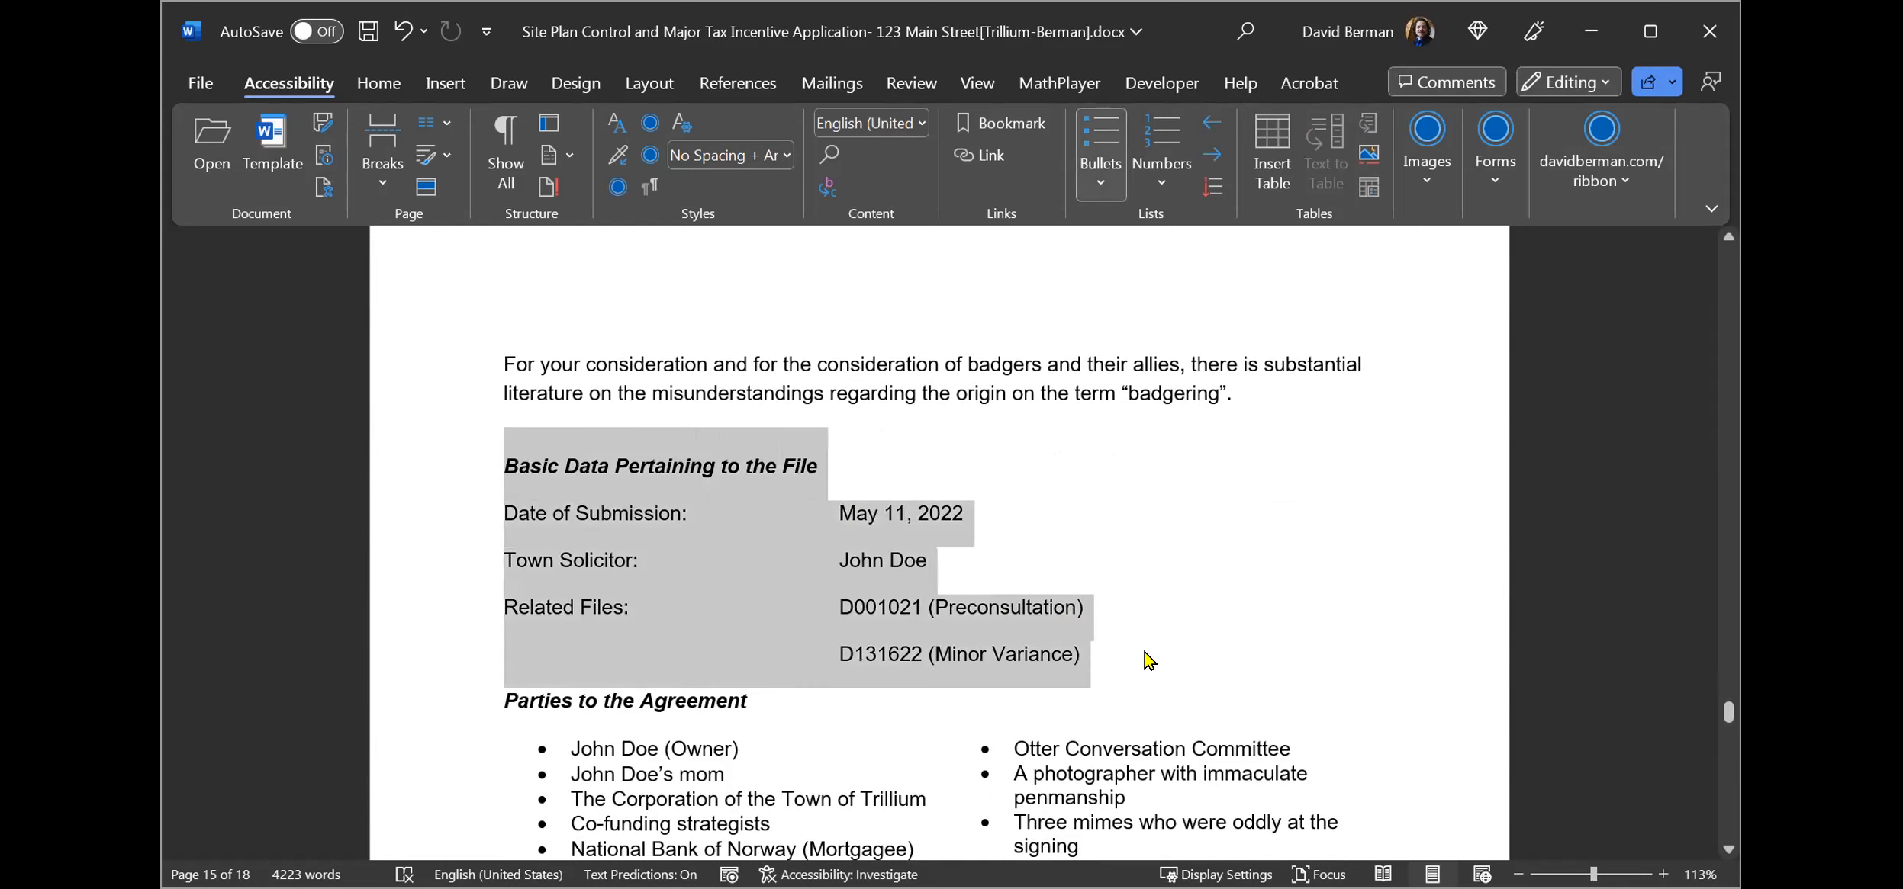
left_click(698, 482)
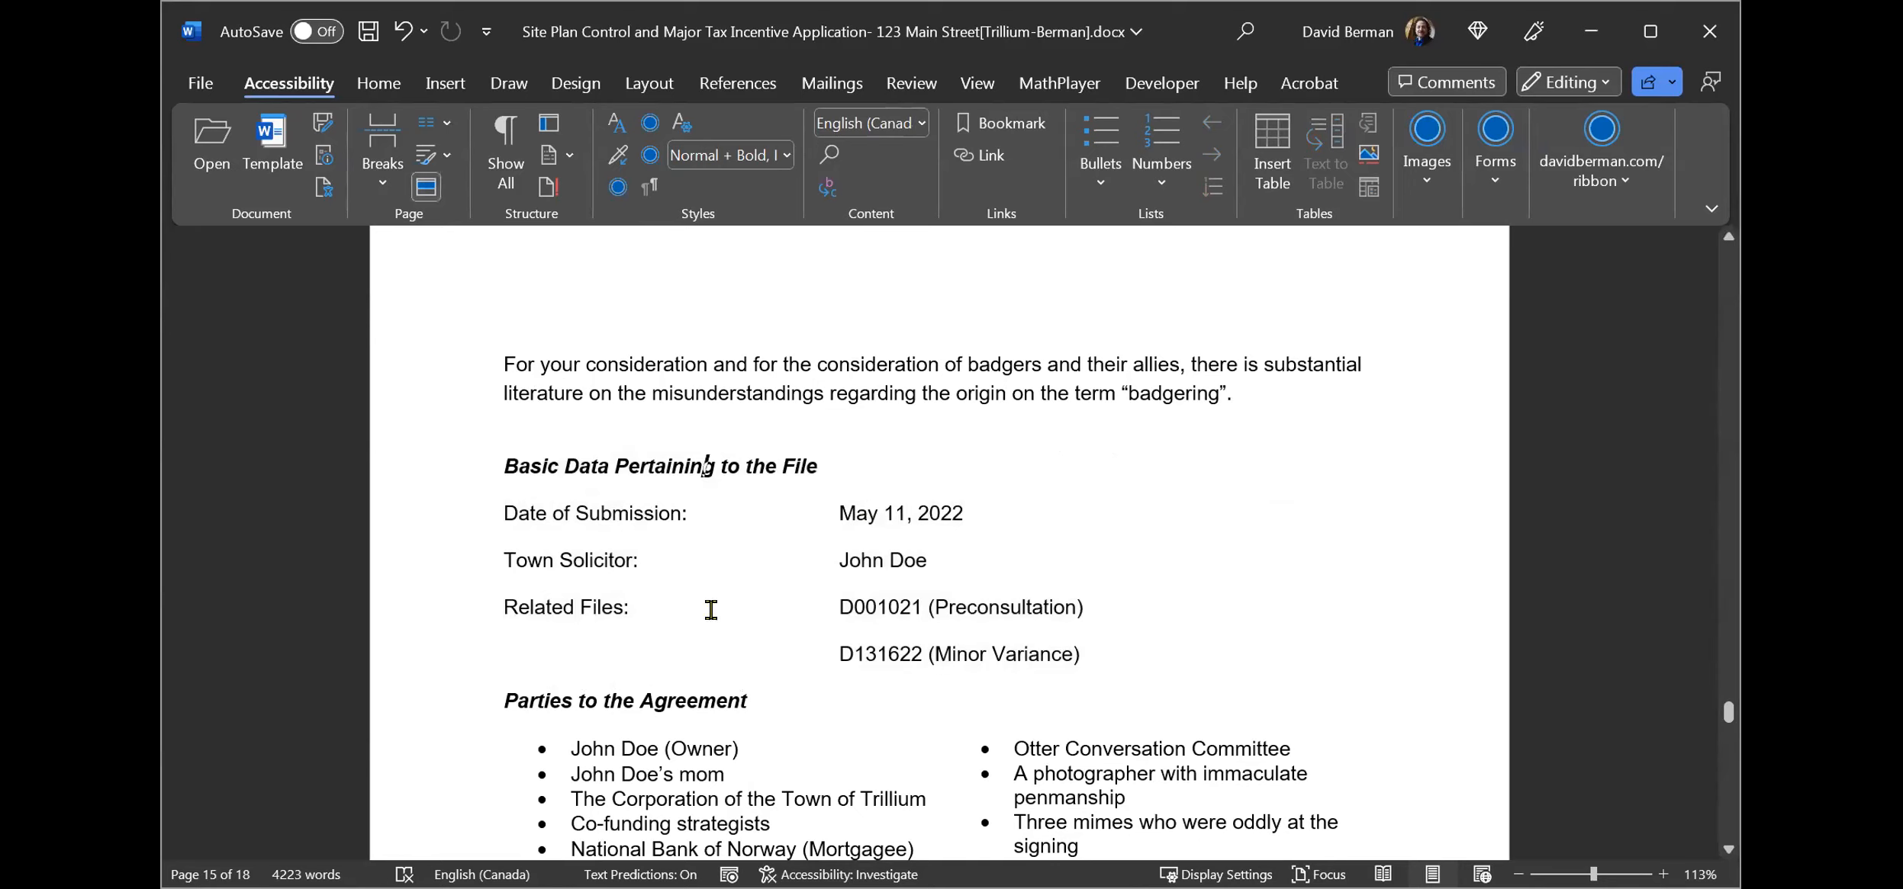
left_click(494, 698)
Move through the two-column Parties to the Agreement bullet list to inspect how it is laid out.
key("Down")
key("Down")
key("Down")
key("Down")
key("Down")
key("Down")
key("Down")
key("Down")
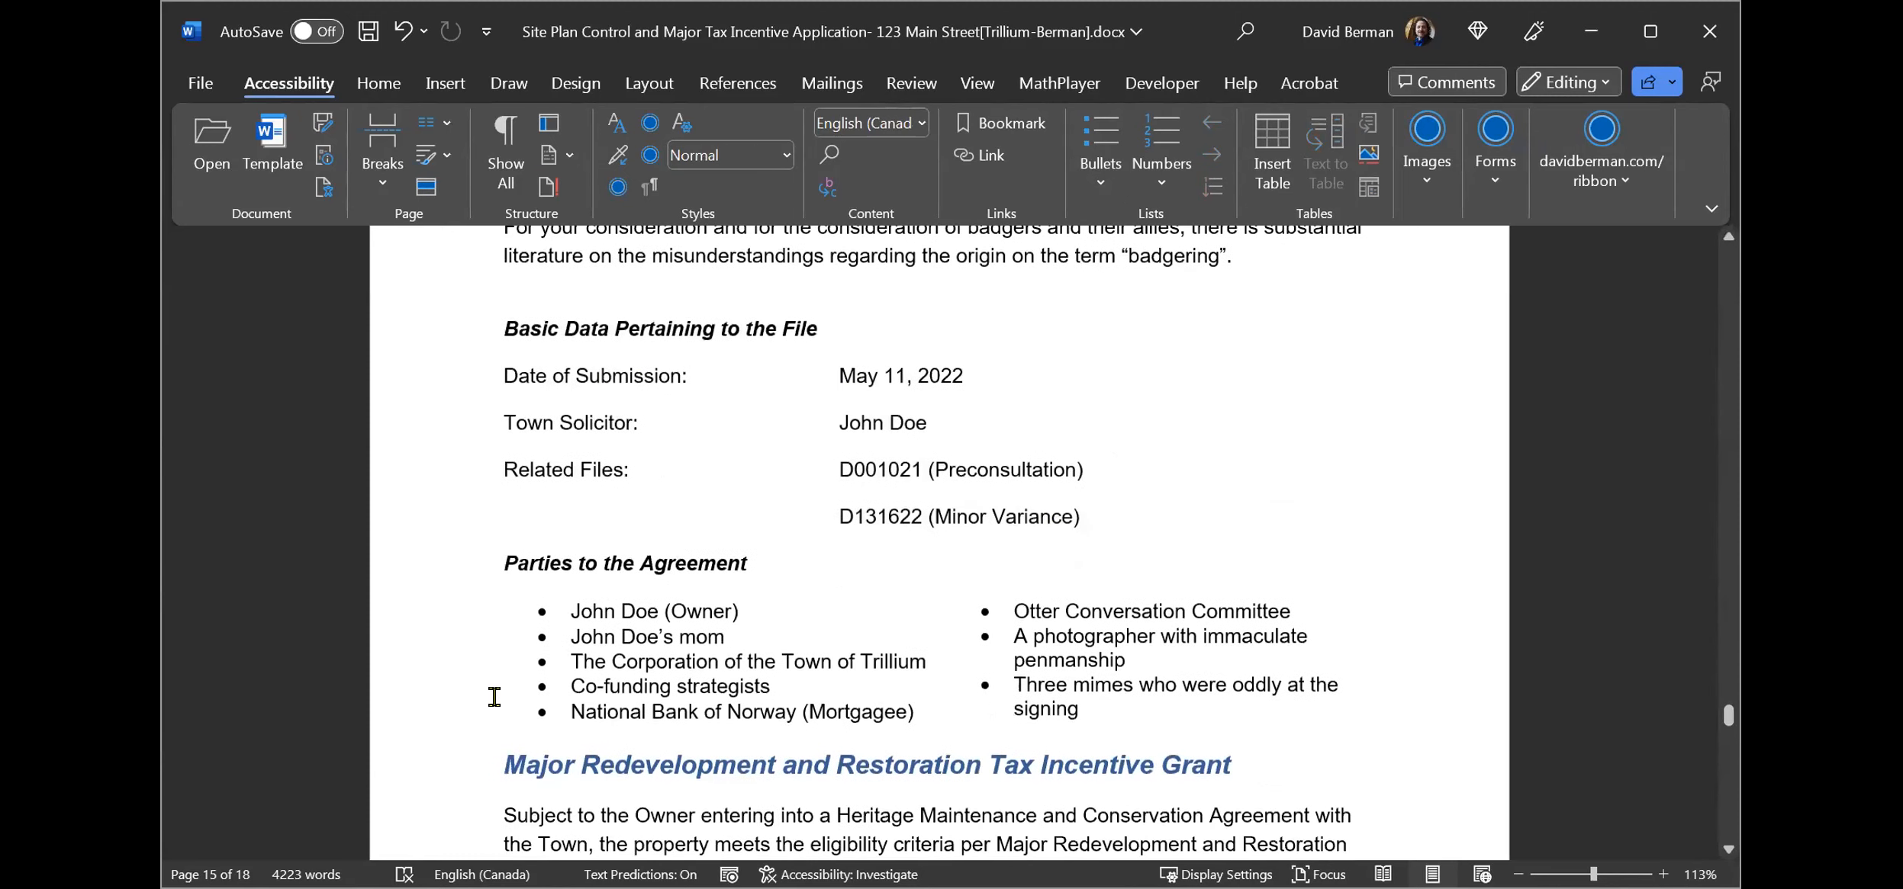
left_click(569, 610)
left_click(1083, 634)
left_click(604, 611)
key("Down")
key("Down")
key("Down")
key("Down")
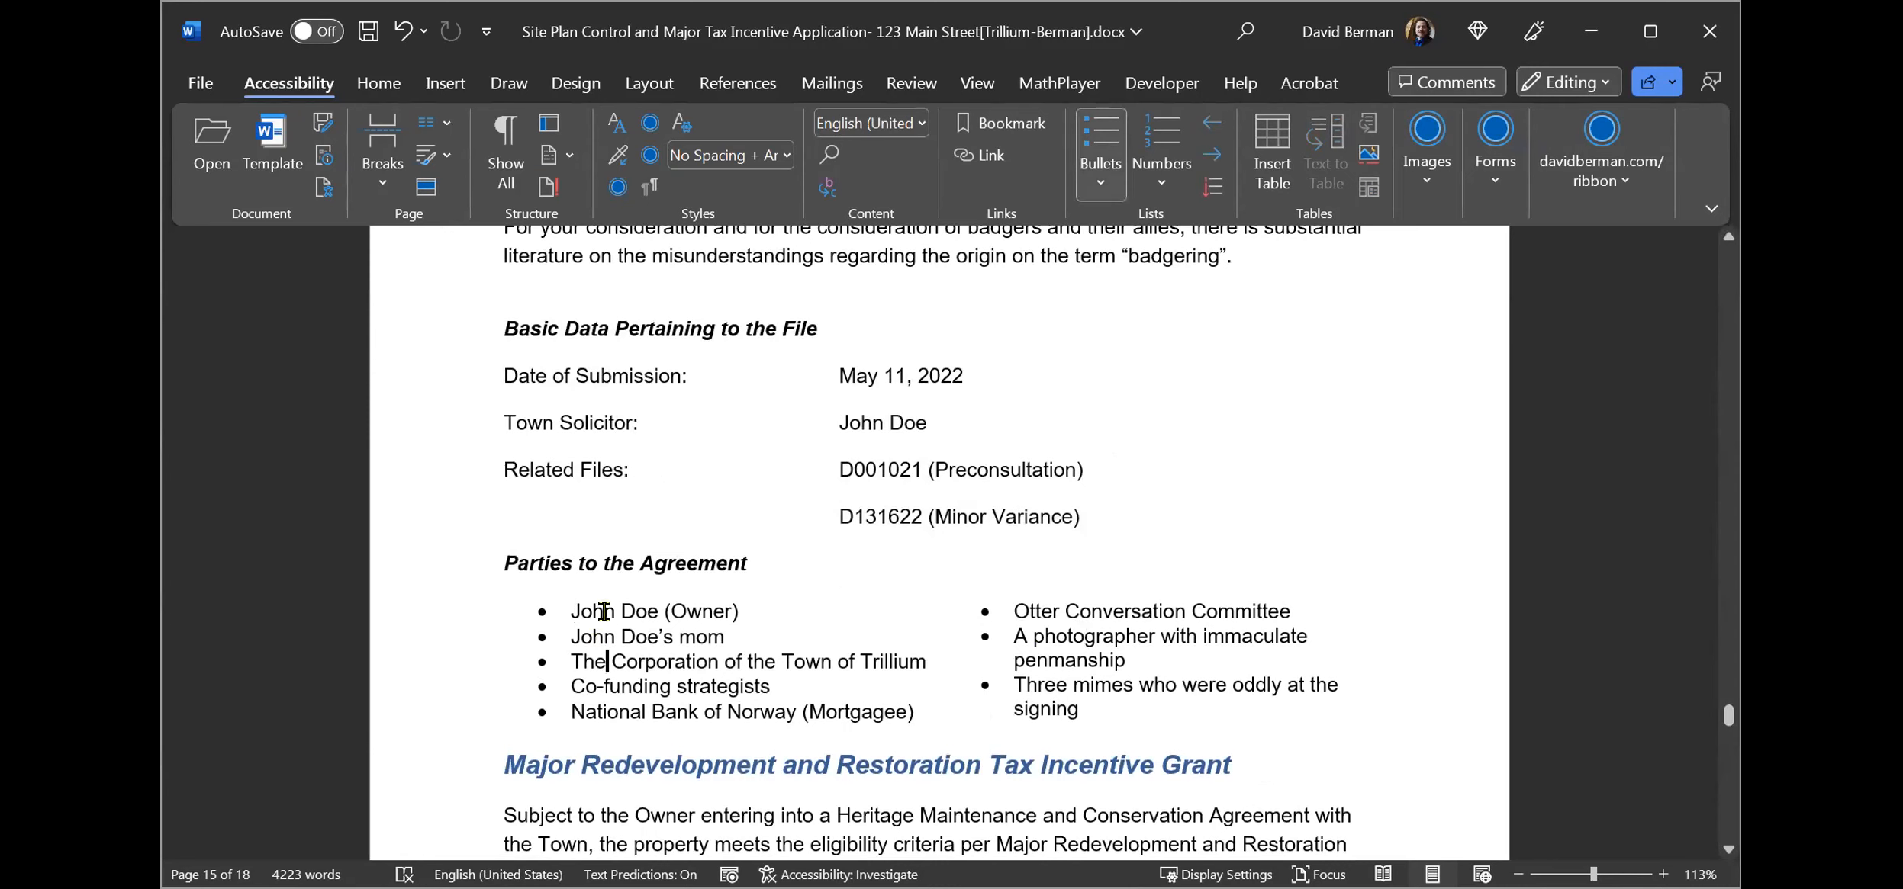
key("ctrl+Right")
key("ctrl+Right")
key("ctrl+Right")
key("ctrl+Right")
key("ctrl+Right")
key("Right")
key("Right")
key("Right")
key("Right")
key("Right")
key("Right")
key("Right")
key("Right")
key("Right")
key("Right")
key("Right")
key("Right")
key("Right")
key("Right")
key("Right")
key("Right")
key("Right")
key("Right")
key("Right")
key("Right")
key("Right")
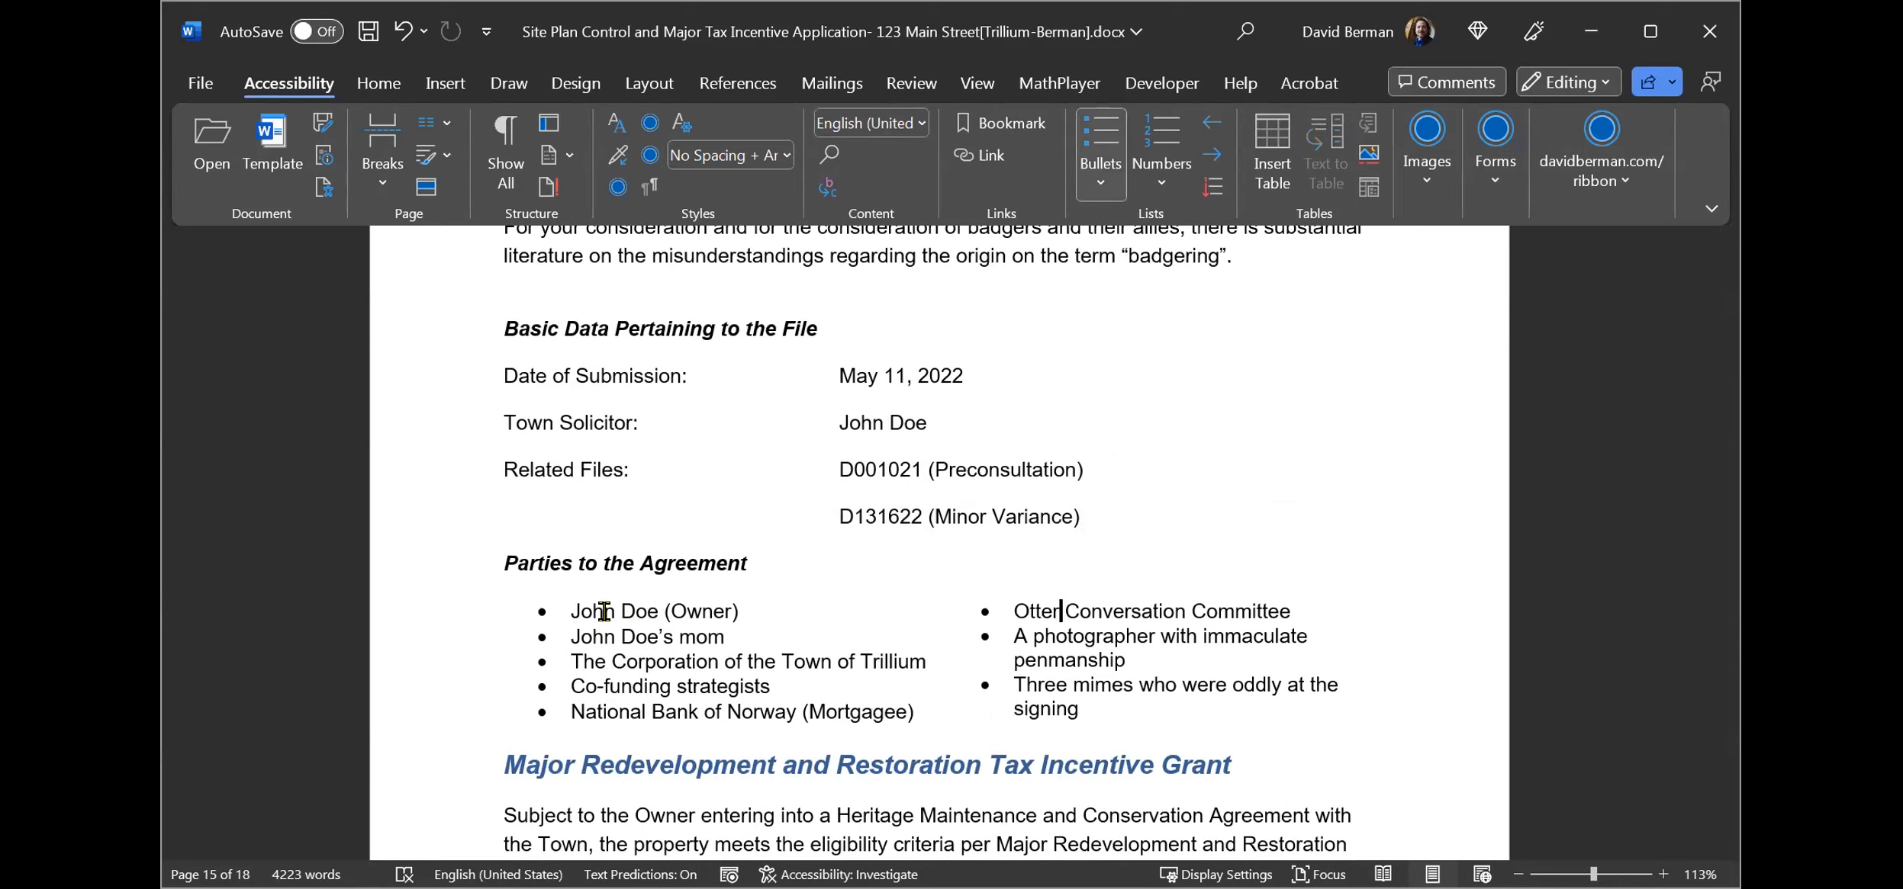
Add filler bullet items "sdfasdfa", "asdfasdf" and "asdfasdfa" in the right column of the Parties to the Agreement list.
key("Down")
key("Down")
key("Up")
key("Return")
type("sdfasdfa")
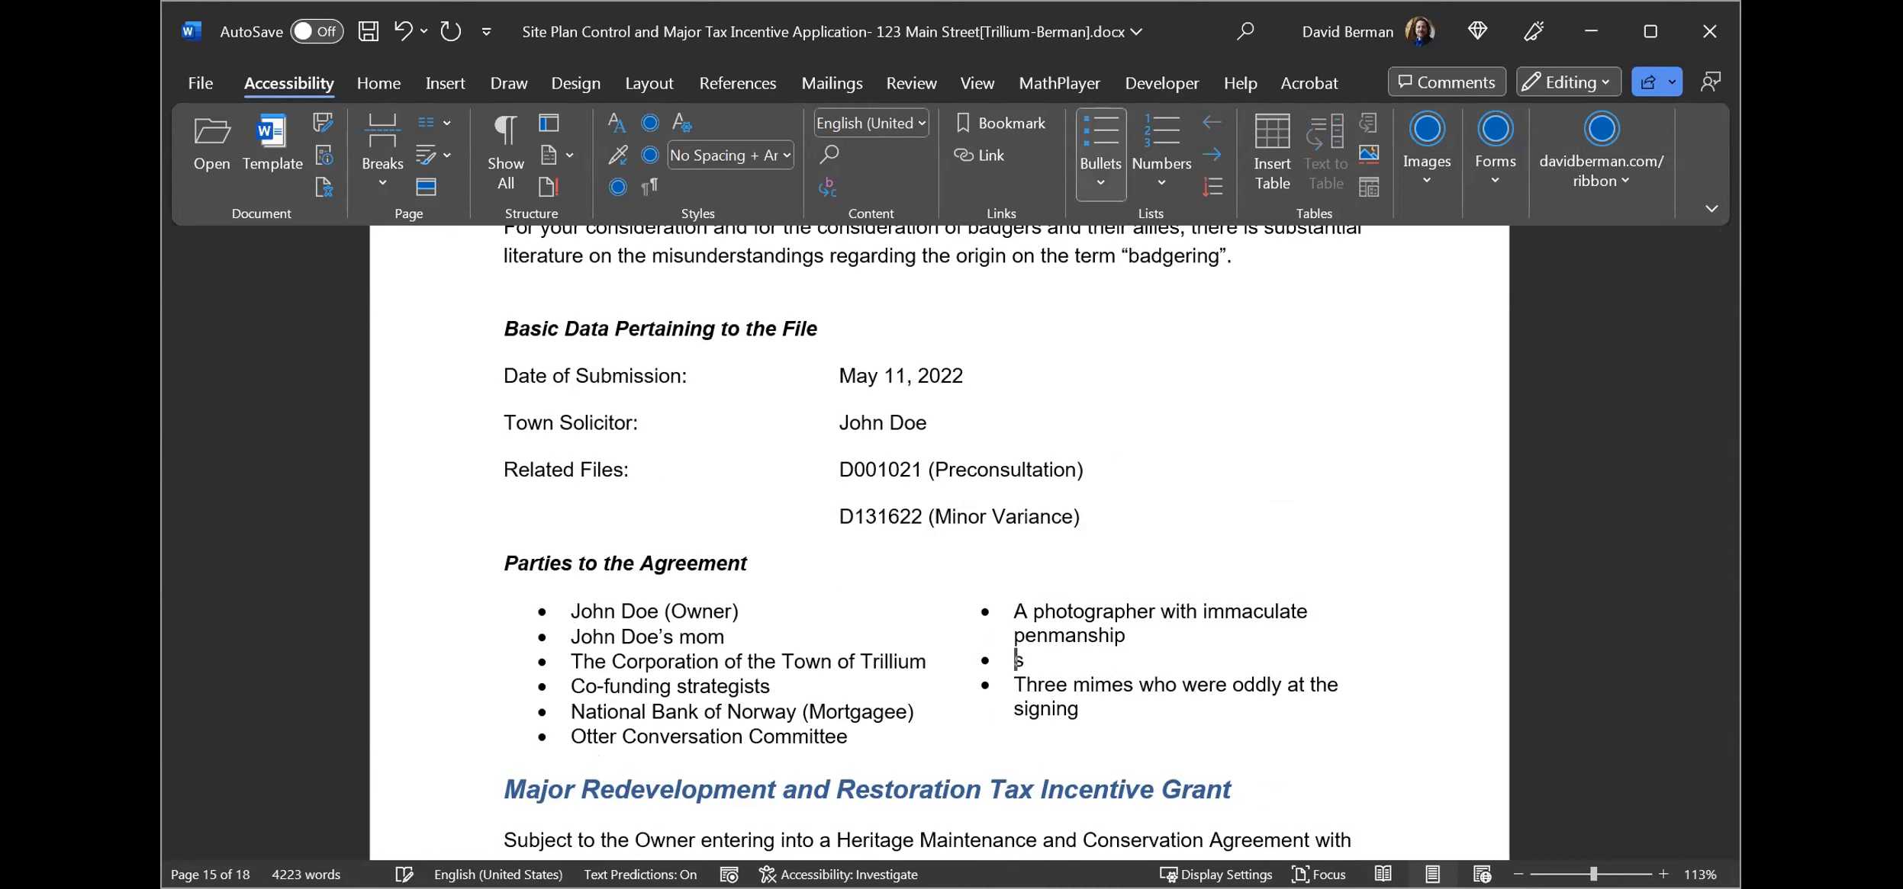
key("Return")
type("asdfasdf")
key("Return")
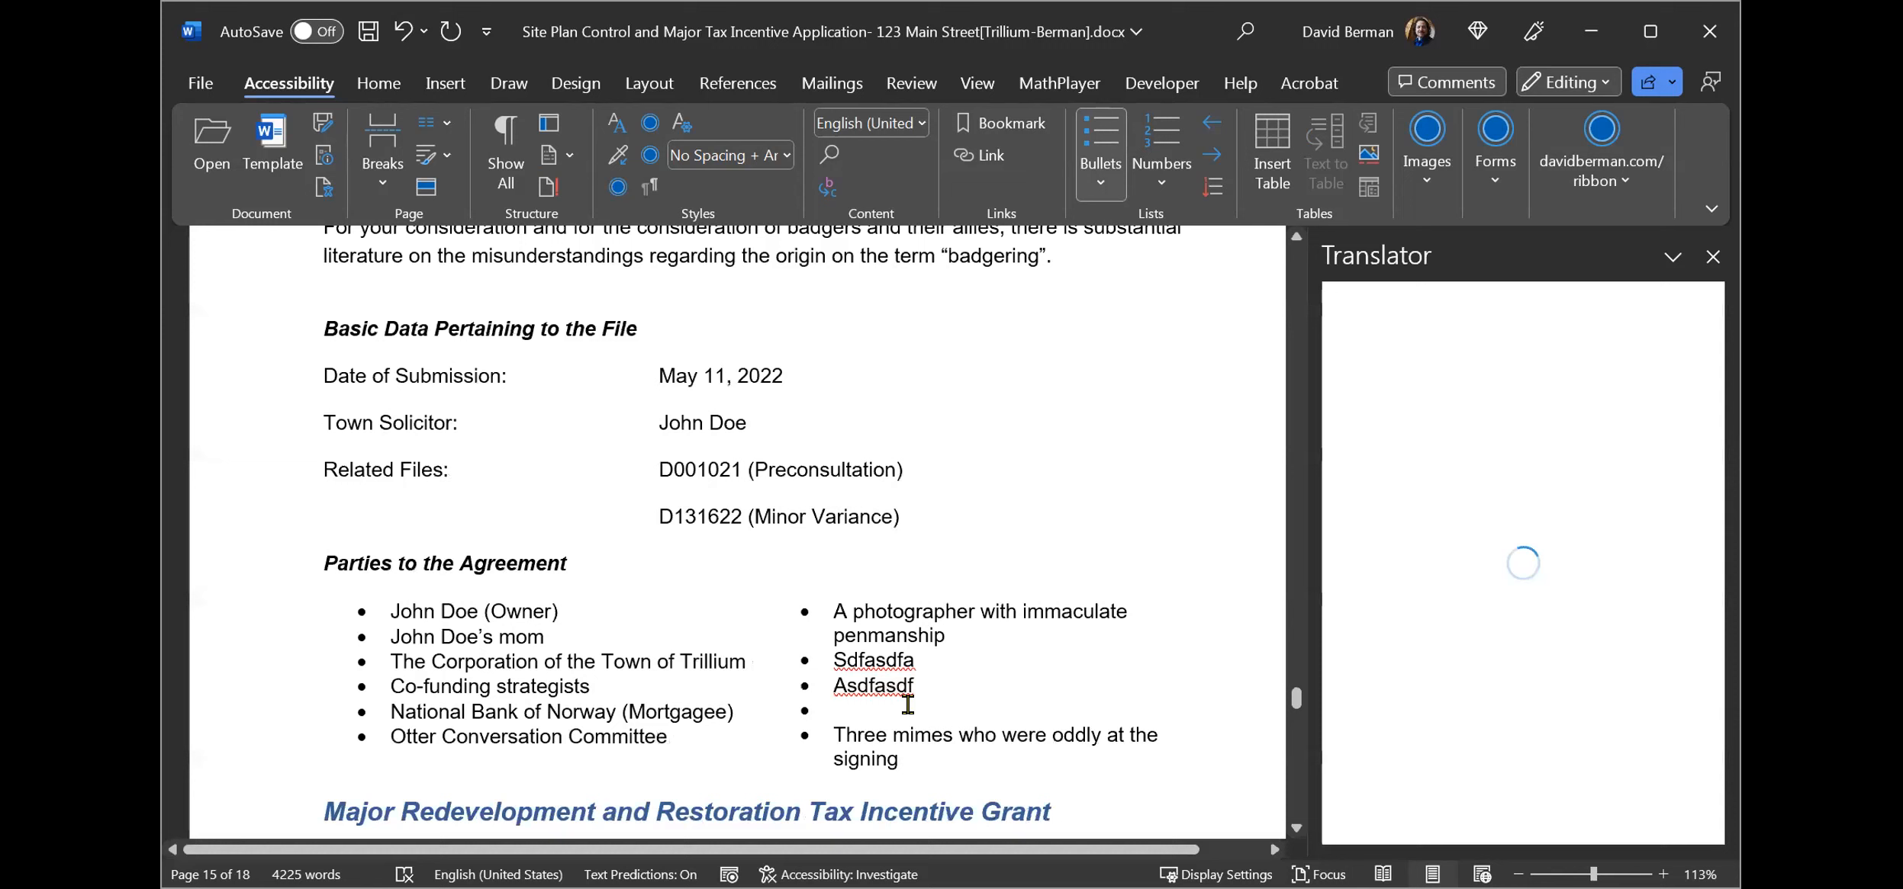
left_click(908, 705)
type("asdfasdfa")
Close the Translator pane and place the cursor at the Parties to the Agreement heading.
left_click(418, 568)
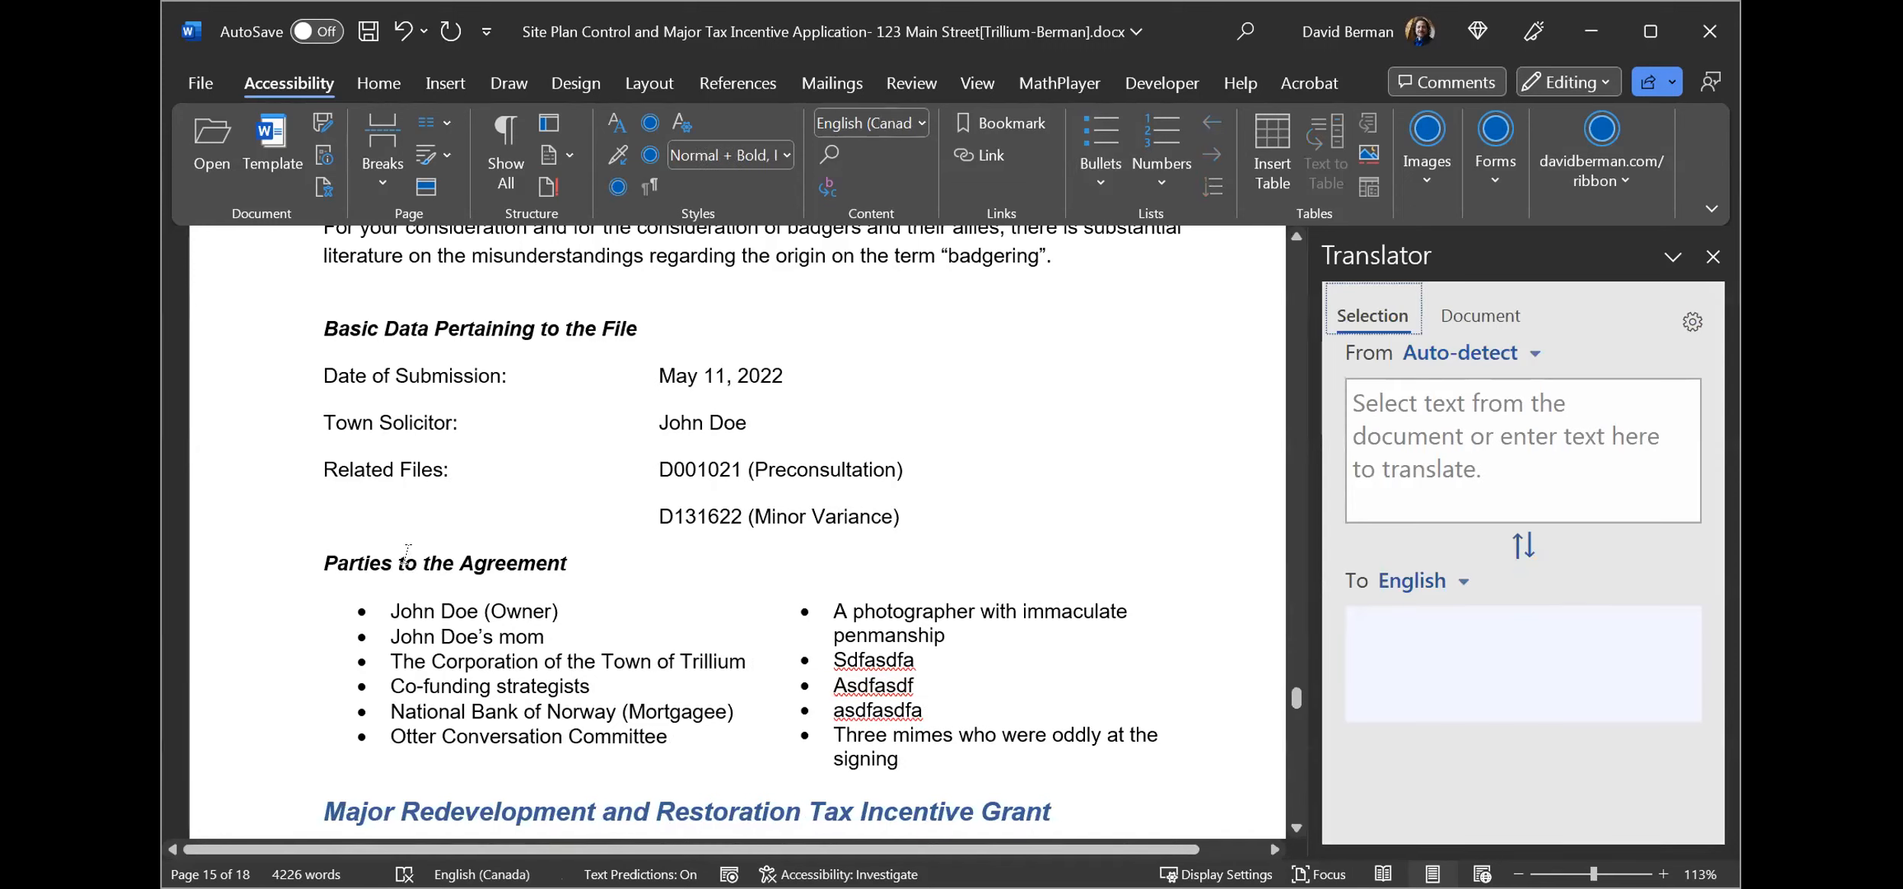
left_click(1712, 256)
left_click(505, 559)
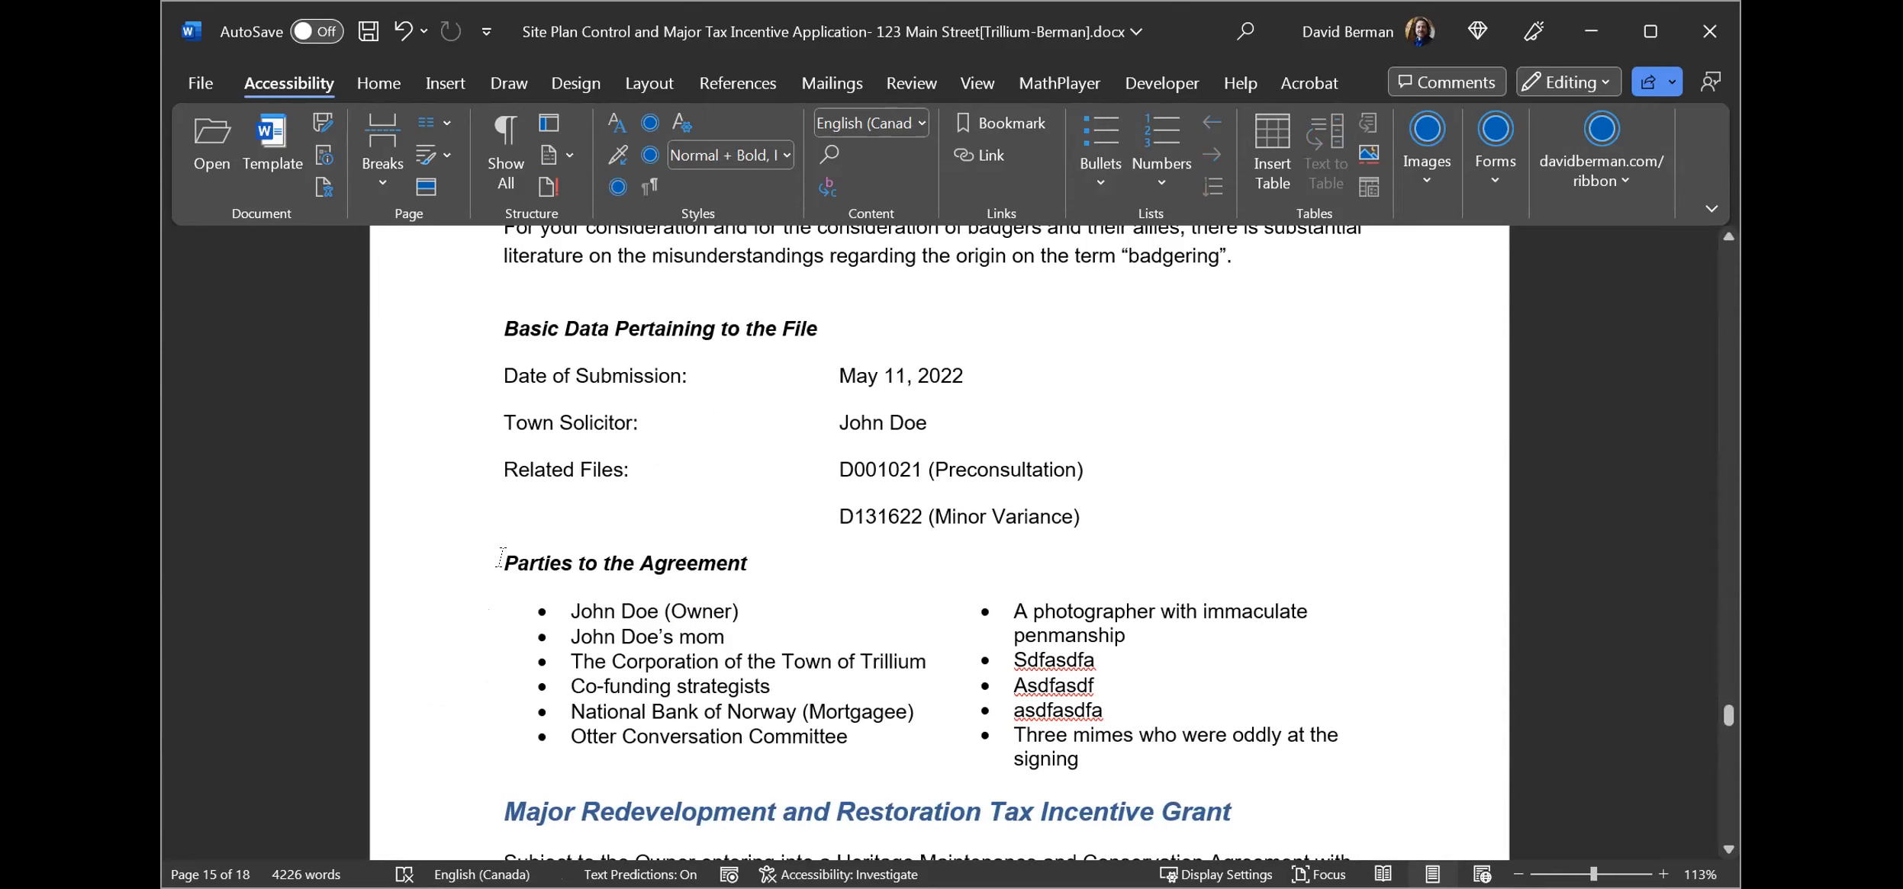
Move back up to the Lot Details table and open the Go To command.
left_click(987, 435)
key("Up")
key("Up")
key("Up")
key("Up")
key("Up")
key("Up")
key("Up")
key("Up")
key("Up")
key("Up")
key("Up")
key("Up")
key("Up")
key("Up")
key("Up")
key("Up")
key("Up")
key("Up")
key("Up")
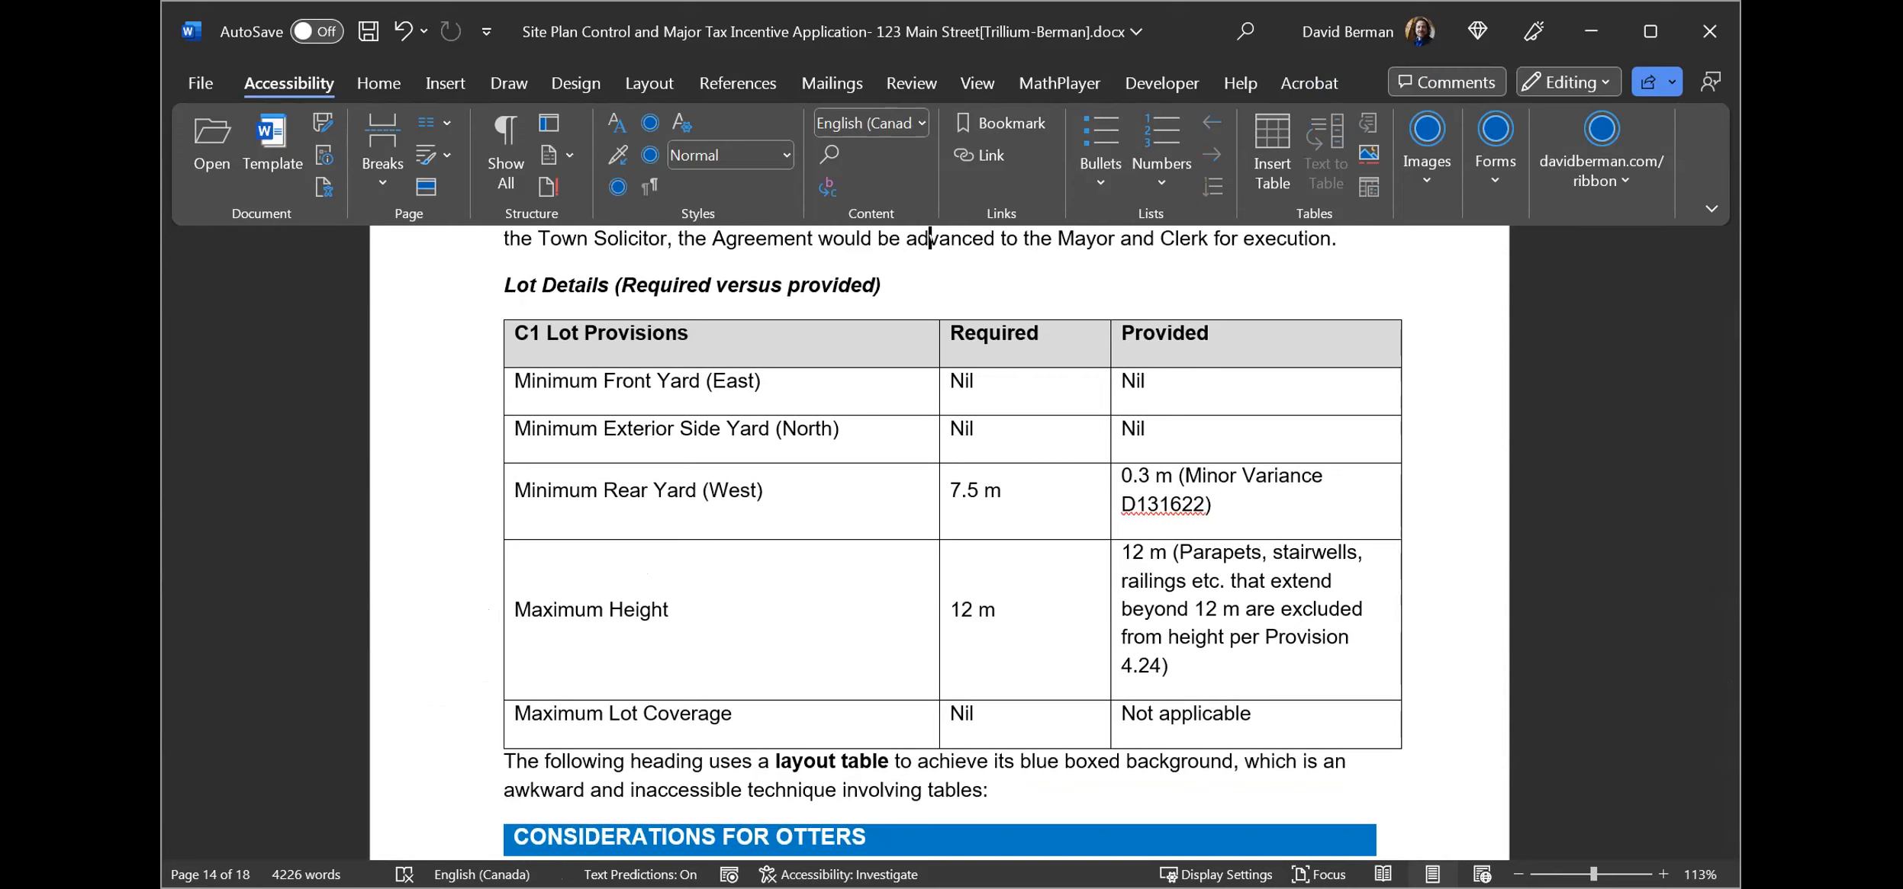
key("ctrl+g")
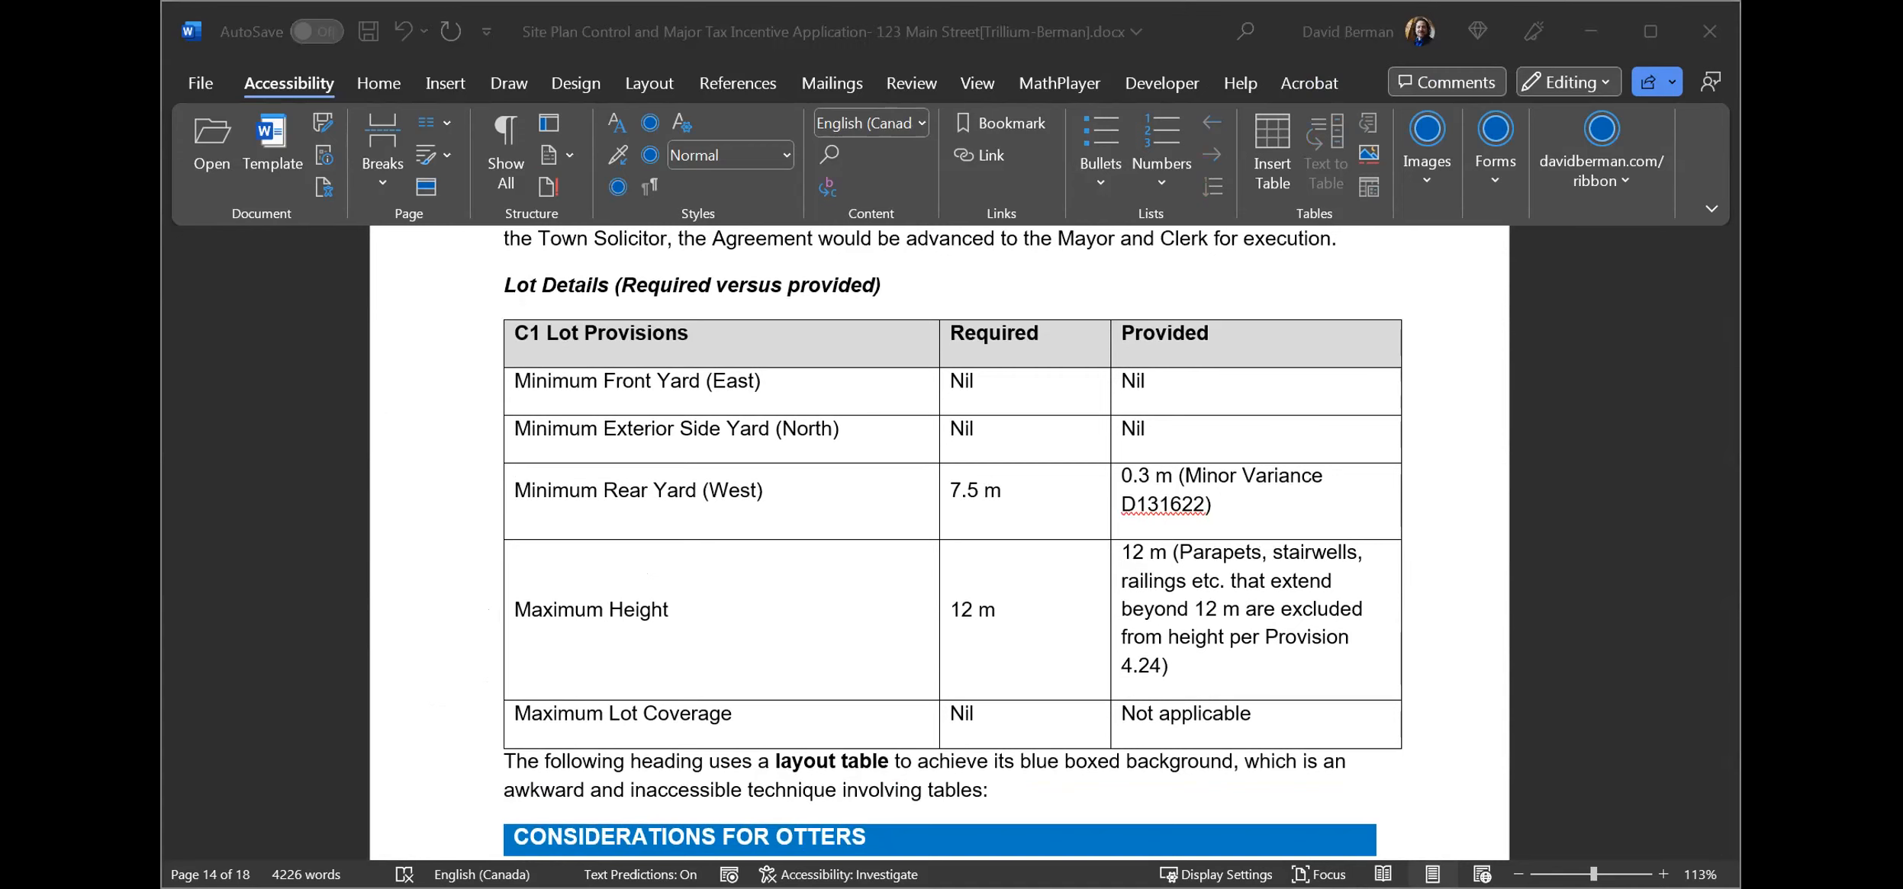